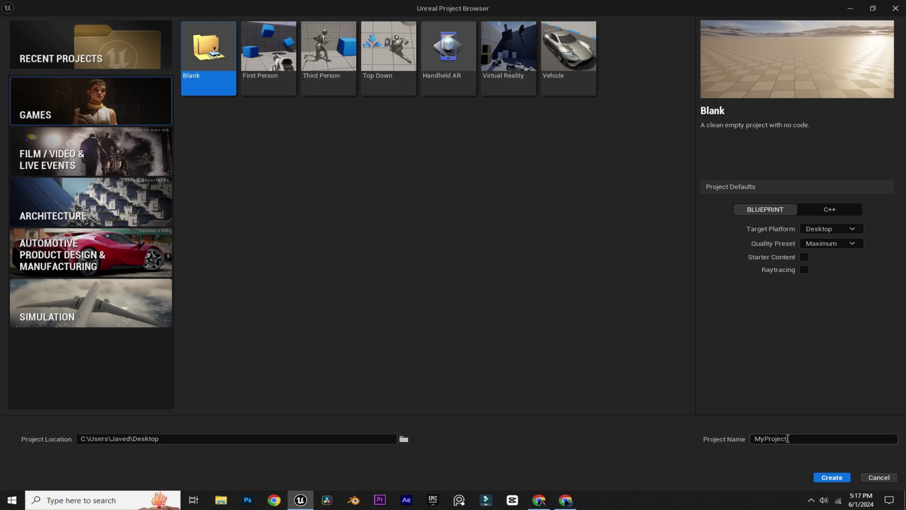
Name the new Blank Blueprint game project Tutorial_ and create it
{"action": "left_click_drag", "start_coordinate": [792, 438], "coordinate": [755, 438]}
{"action": "type", "text": "Tutorial_"}
{"action": "left_click", "coordinate": [832, 477]}
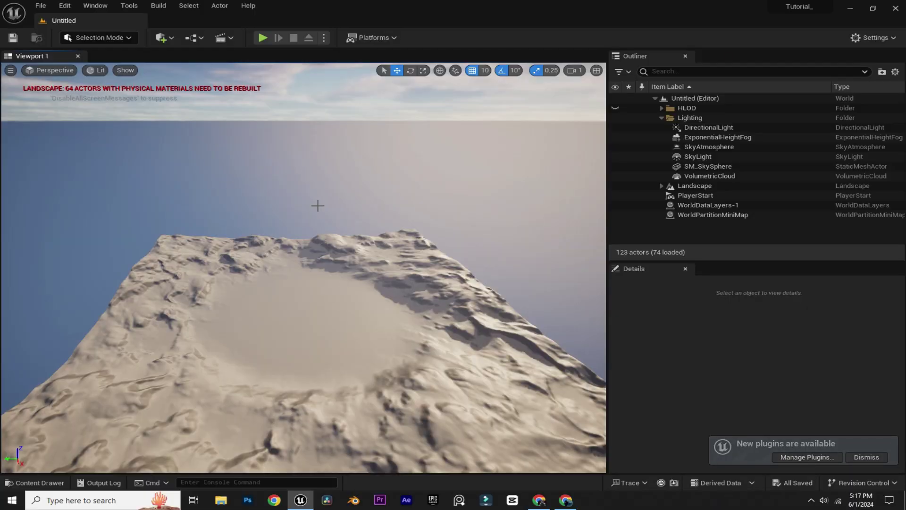
Create a new level from the Basic template
{"action": "left_click", "coordinate": [45, 7]}
{"action": "left_click", "coordinate": [63, 31]}
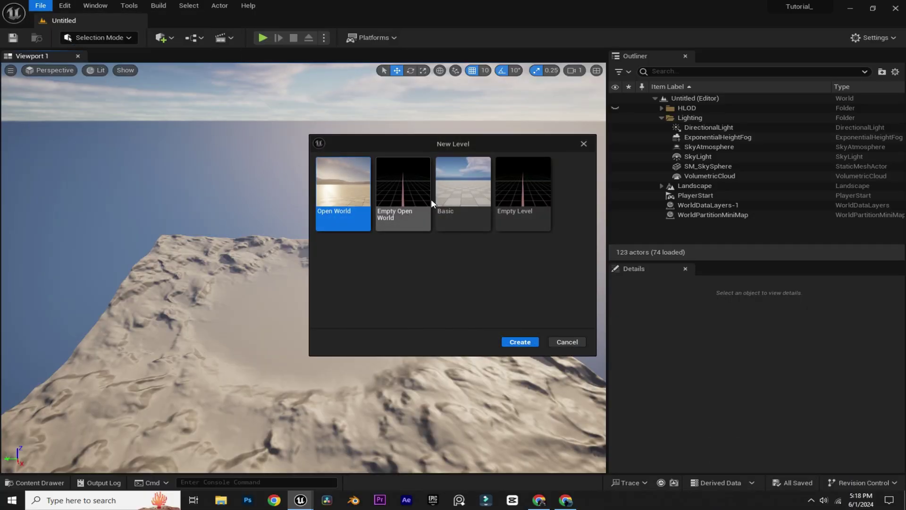
{"action": "left_click", "coordinate": [467, 193]}
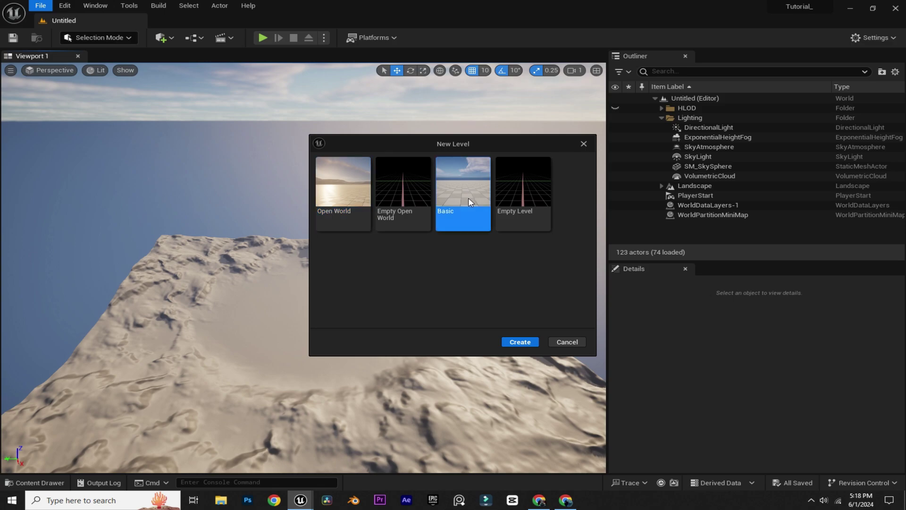
{"action": "left_click", "coordinate": [521, 343]}
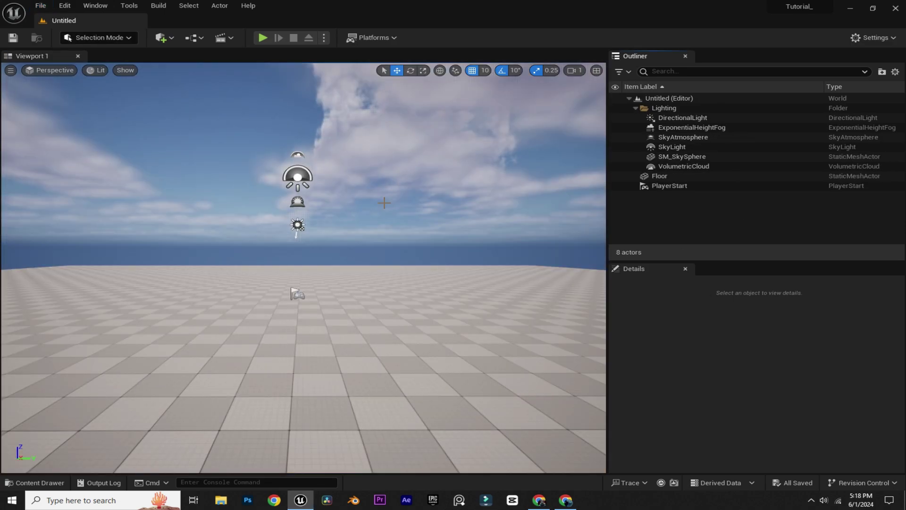
Delete the default checkered floor from the level
{"action": "right_click_drag", "start_coordinate": [385, 203], "coordinate": [384, 241]}
{"action": "left_click", "coordinate": [389, 152]}
{"action": "scroll", "coordinate": [390, 151], "scroll_direction": "up", "scroll_amount": 2}
{"action": "right_click_drag", "start_coordinate": [389, 152], "coordinate": [389, 161]}
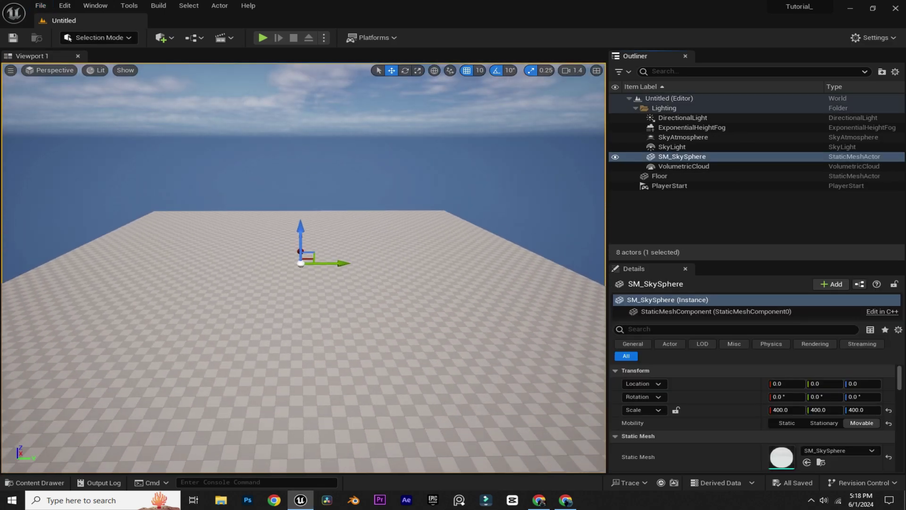
{"action": "left_click", "coordinate": [383, 310]}
{"action": "key", "text": "Delete"}
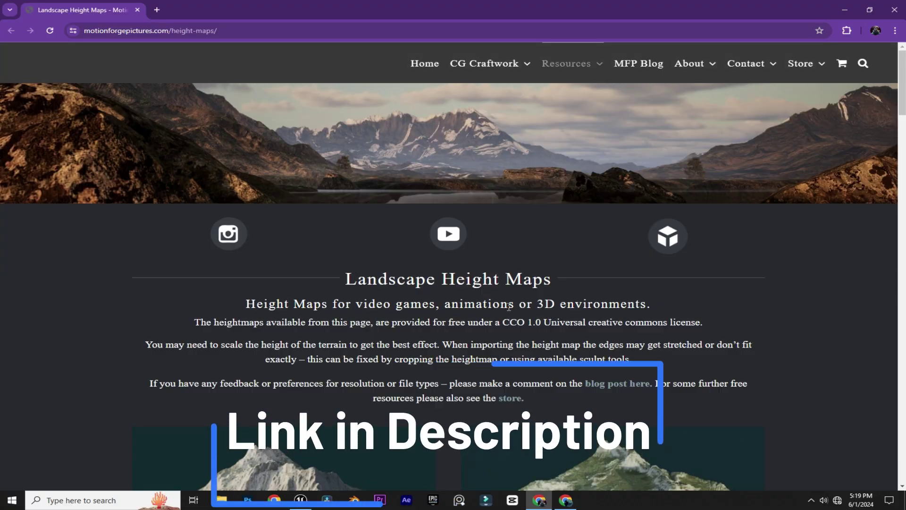
In the browser, find the Great Lakes Height Map on the motionforgepictures.com height maps page and download Great Lakes.zip despite the virus-scan notice
{"action": "scroll", "coordinate": [509, 307], "scroll_direction": "down", "scroll_amount": 6}
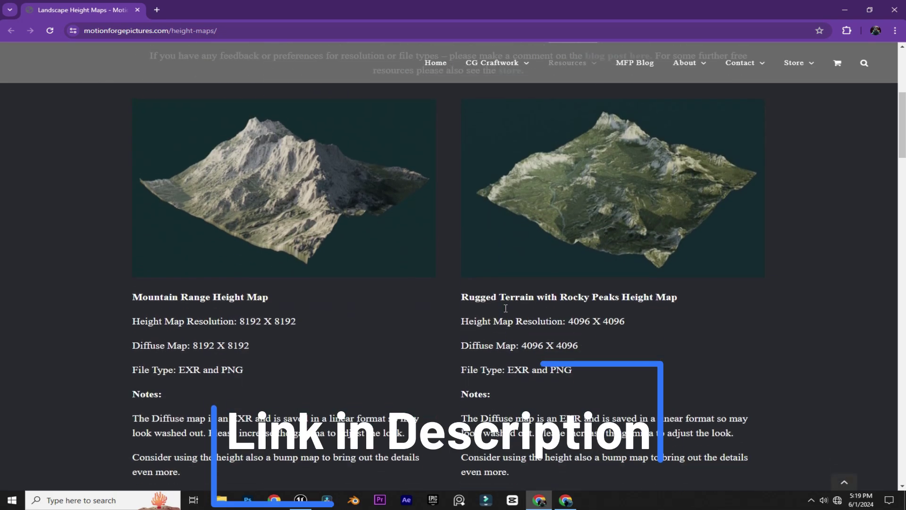
{"action": "scroll", "coordinate": [505, 308], "scroll_direction": "down", "scroll_amount": 10}
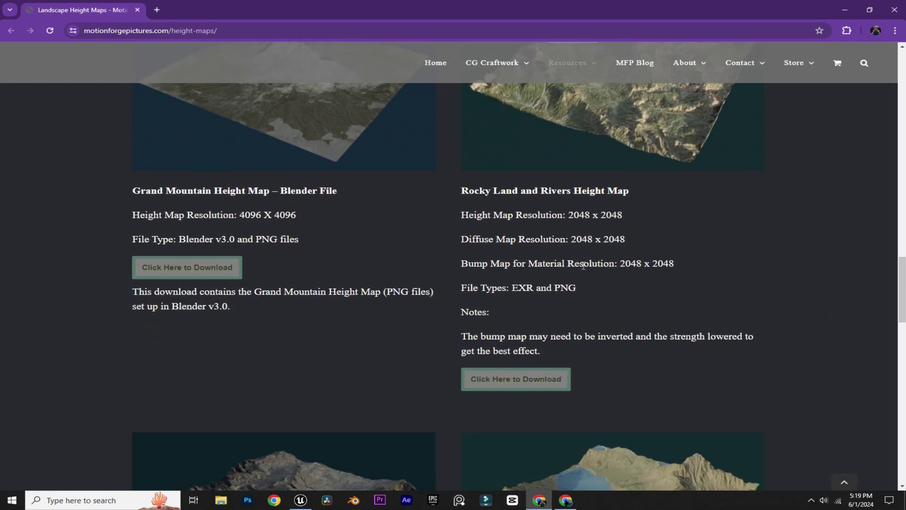
{"action": "scroll", "coordinate": [583, 265], "scroll_direction": "down", "scroll_amount": 5}
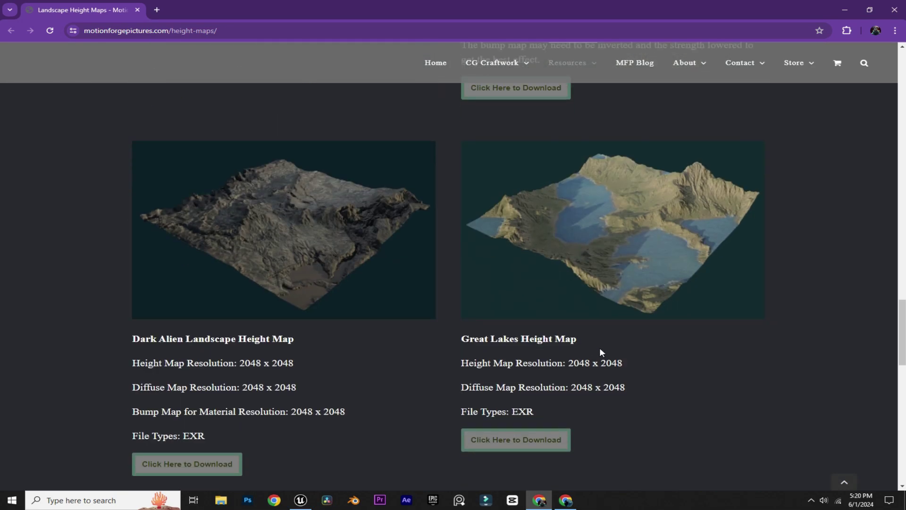
{"action": "left_click", "coordinate": [544, 443]}
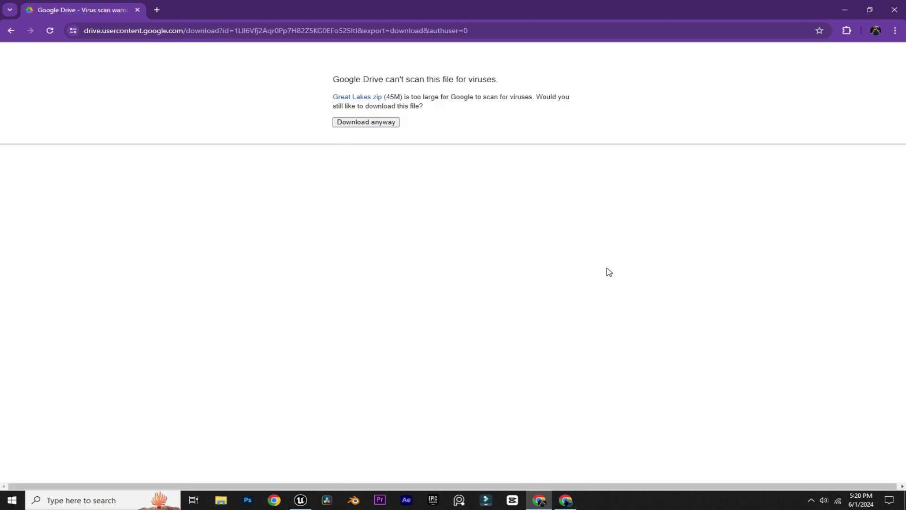
{"action": "left_click", "coordinate": [384, 123]}
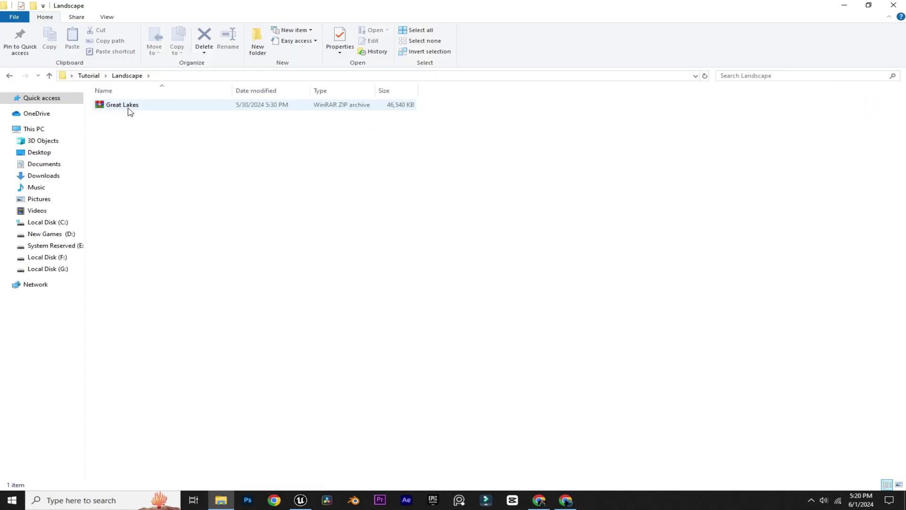
In File Explorer, extract the Great Lakes ZIP archive directly into the Landscape folder
{"action": "left_click", "coordinate": [128, 108]}
{"action": "right_click", "coordinate": [128, 108]}
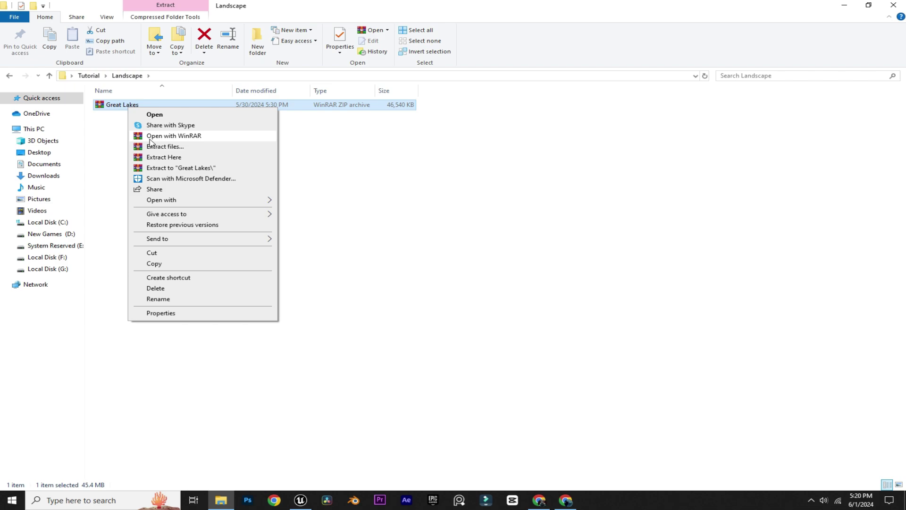
{"action": "left_click", "coordinate": [164, 157]}
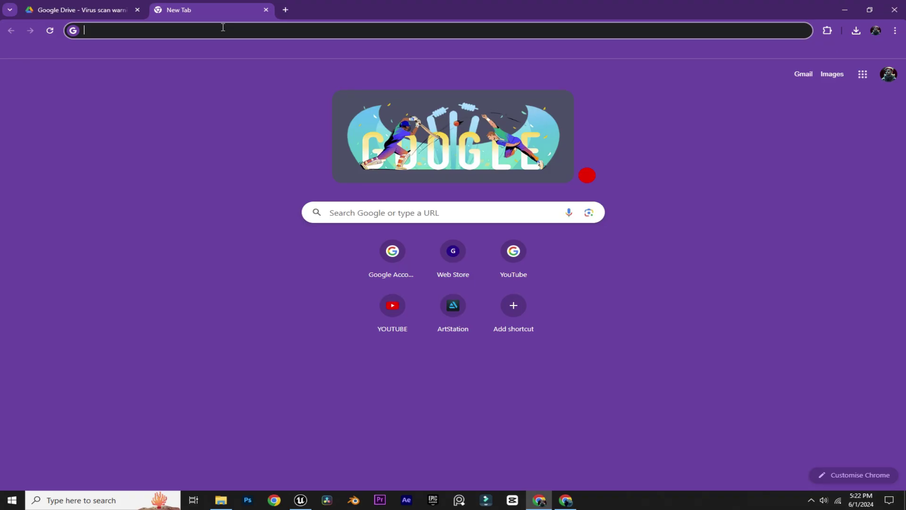
In the browser, search for an EXR to PNG converter and open Convertio's EXR to PNG page
{"action": "type", "text": "exr p"}
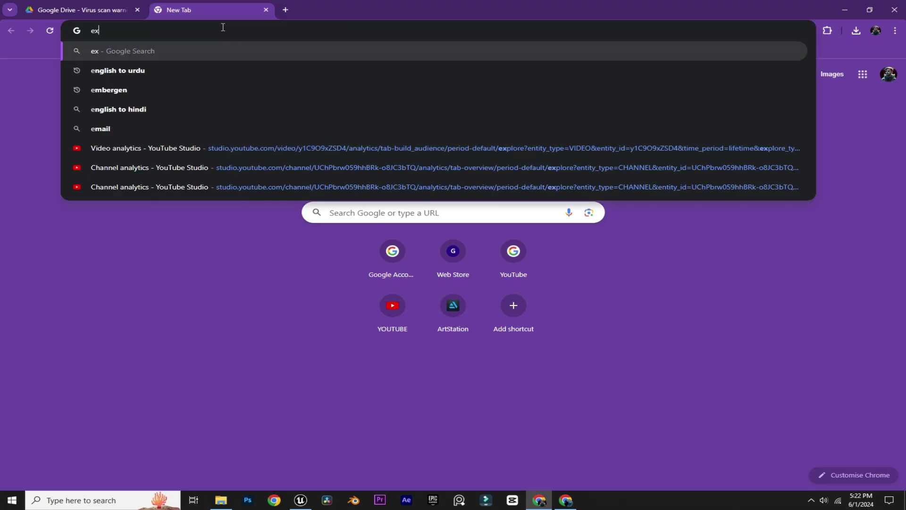
{"action": "key", "text": "BackSpace"}
{"action": "type", "text": "to png co"}
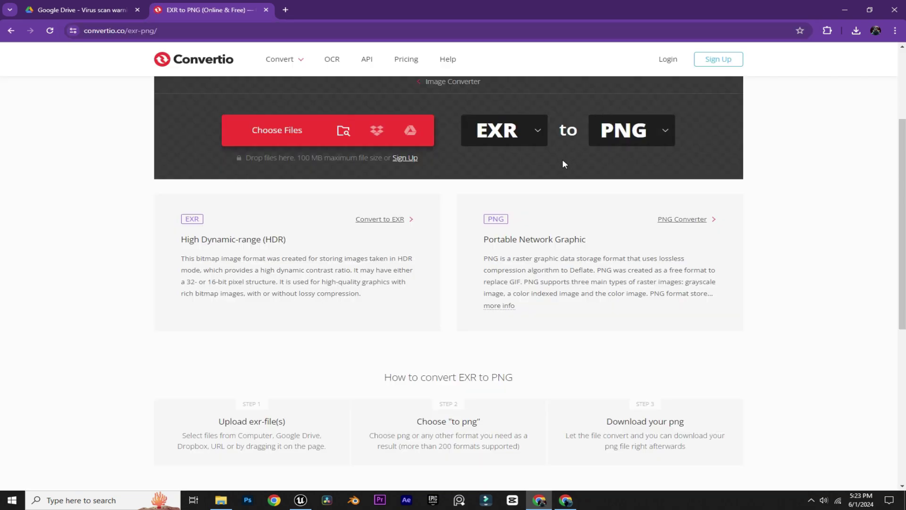
{"action": "scroll", "coordinate": [562, 159], "scroll_direction": "up", "scroll_amount": 3}
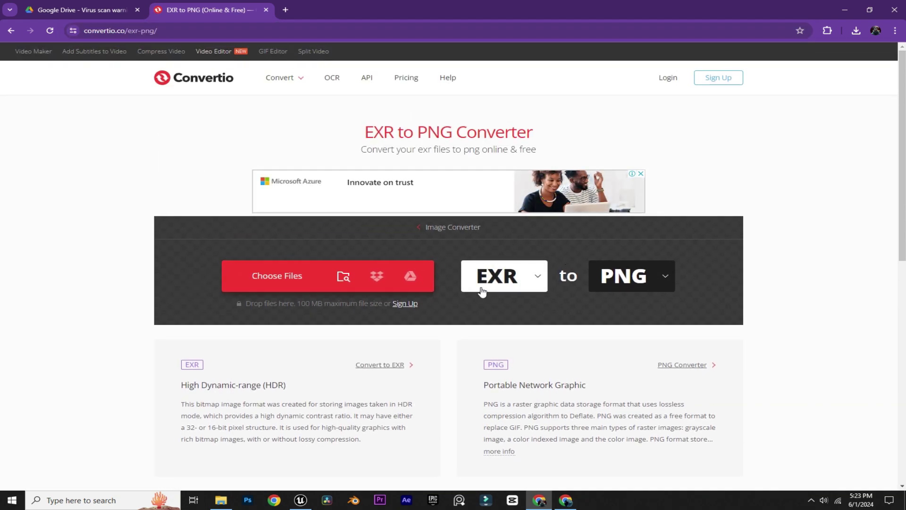
Upload the Height Map EXR file from the Landscape folder, convert it to PNG, download it, and open the downloaded Height-Map image
{"action": "left_click", "coordinate": [295, 277]}
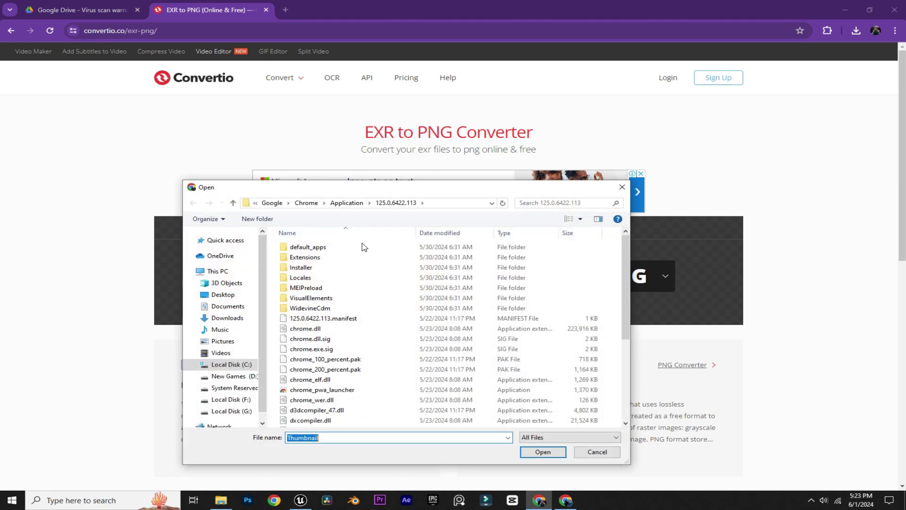
{"action": "left_click", "coordinate": [476, 279]}
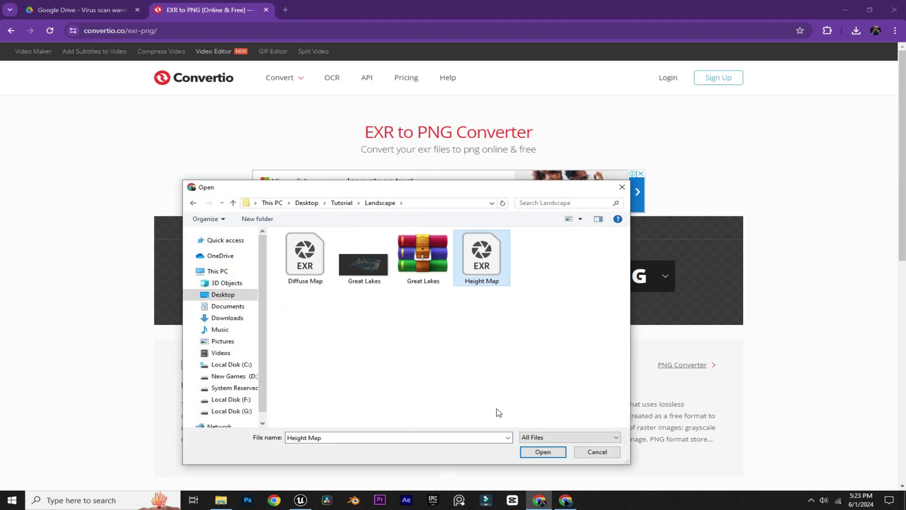
{"action": "left_click", "coordinate": [540, 452]}
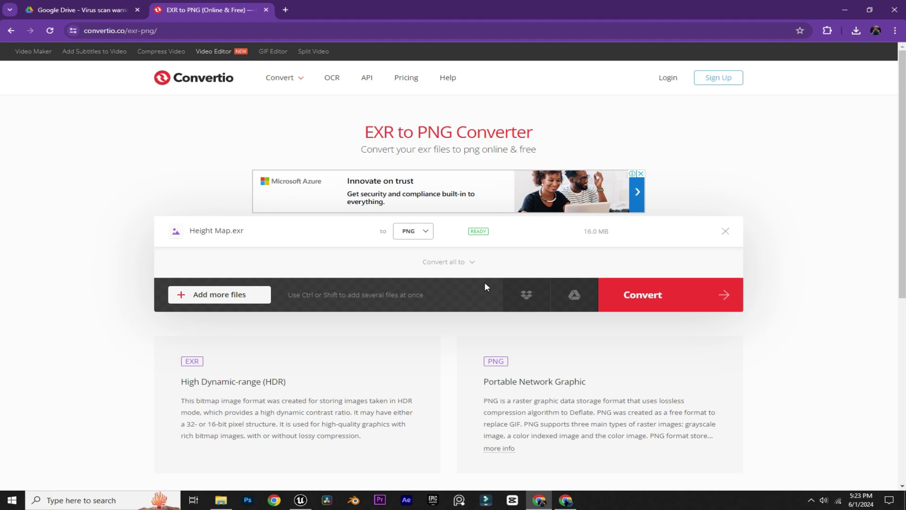
{"action": "left_click", "coordinate": [692, 298]}
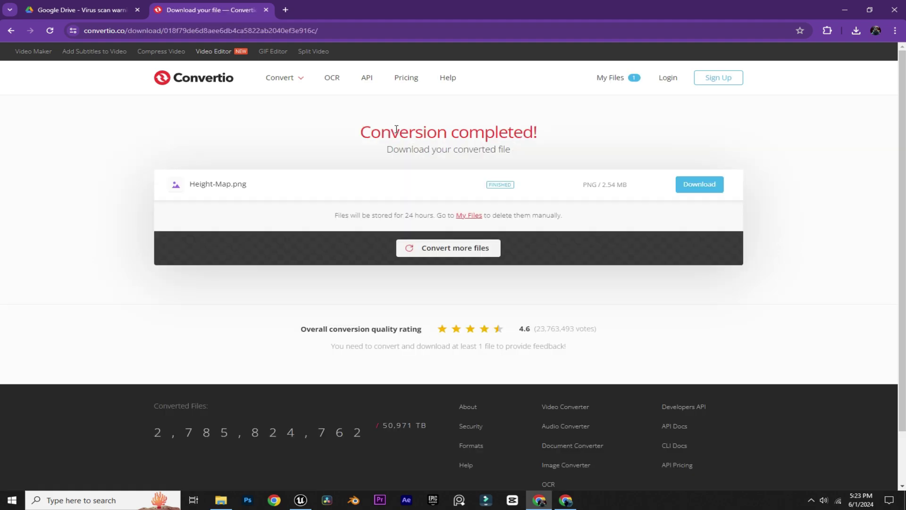
{"action": "left_click", "coordinate": [702, 189]}
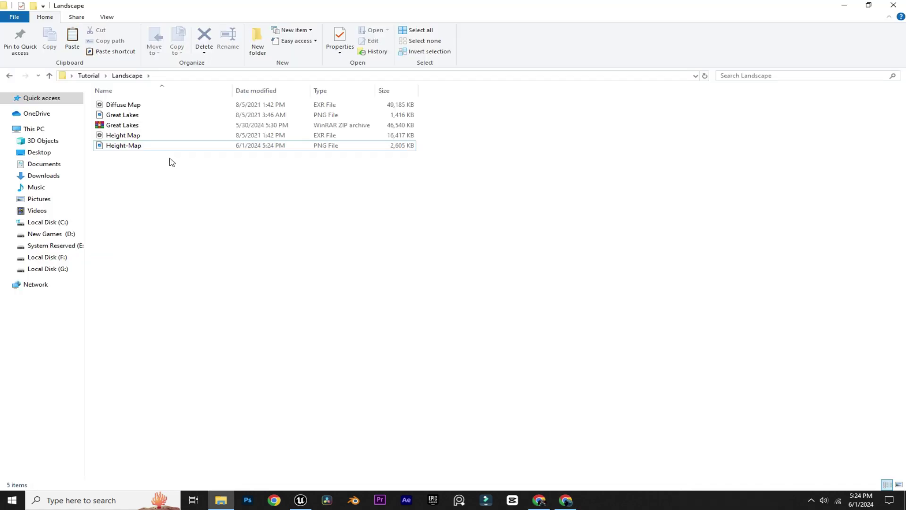
{"action": "left_click", "coordinate": [152, 148]}
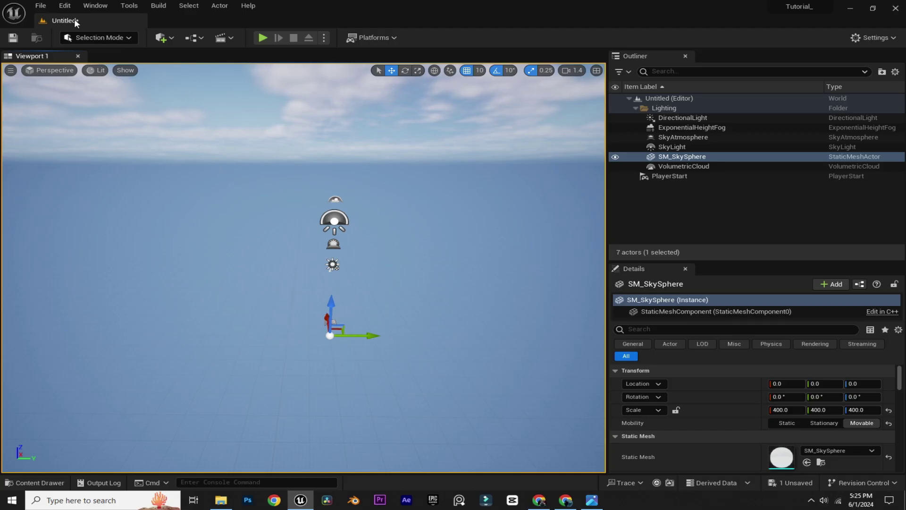
In Unreal Editor, switch to Landscape mode and set the new landscape to import from a file
{"action": "left_click", "coordinate": [95, 37]}
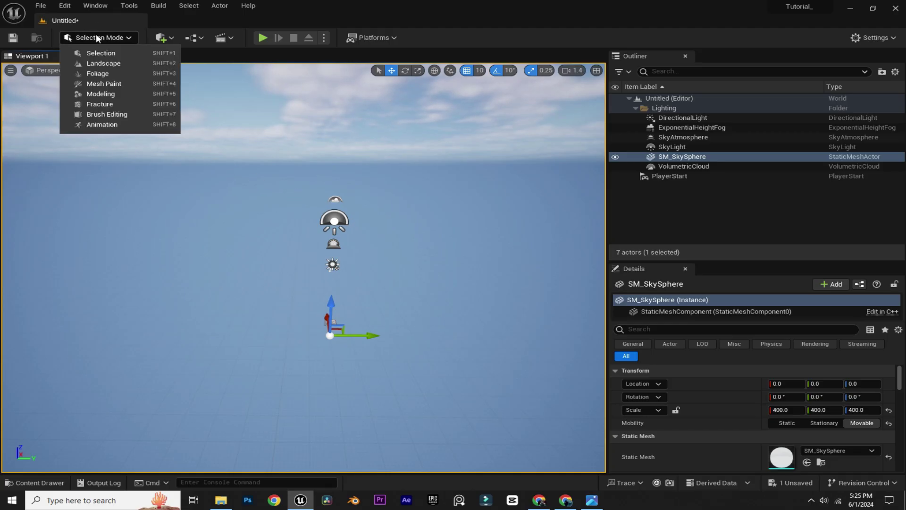
{"action": "left_click", "coordinate": [107, 63]}
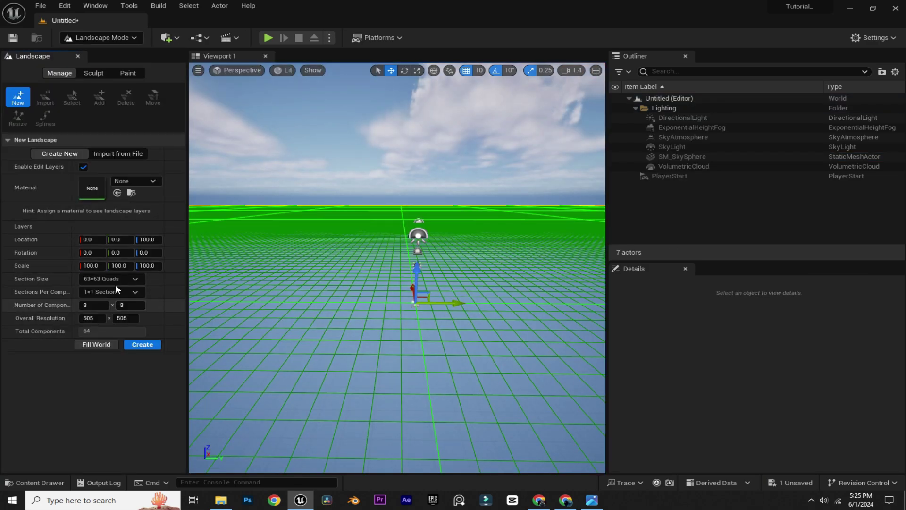
{"action": "left_click", "coordinate": [130, 155]}
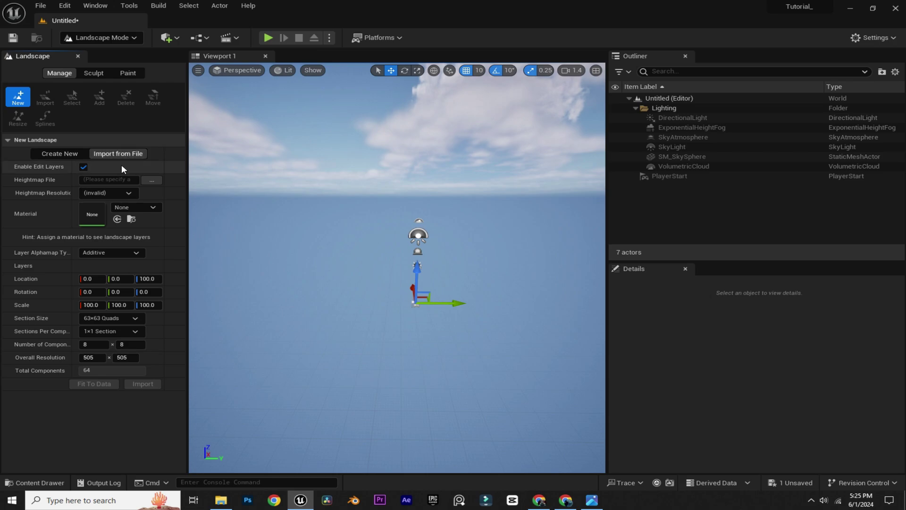
Load the Height-Map PNG from Desktop > Tutorial > Landscape as the landscape's heightmap file
{"action": "left_click", "coordinate": [152, 180]}
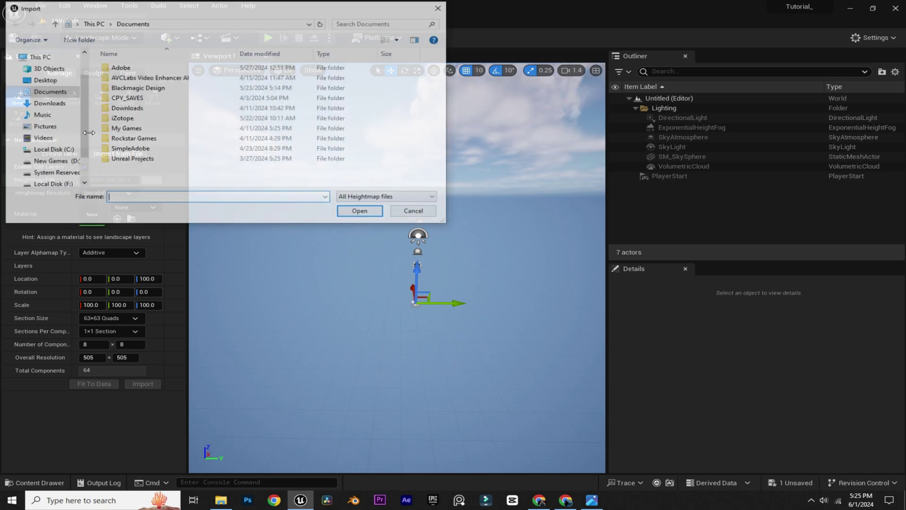
{"action": "left_click", "coordinate": [43, 80]}
{"action": "double_click", "coordinate": [132, 84]}
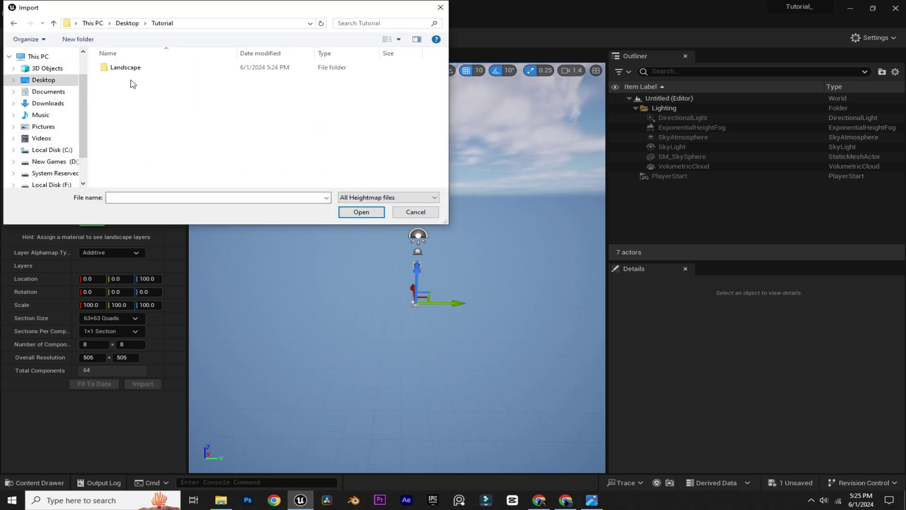
{"action": "double_click", "coordinate": [133, 67]}
{"action": "left_click", "coordinate": [191, 95]}
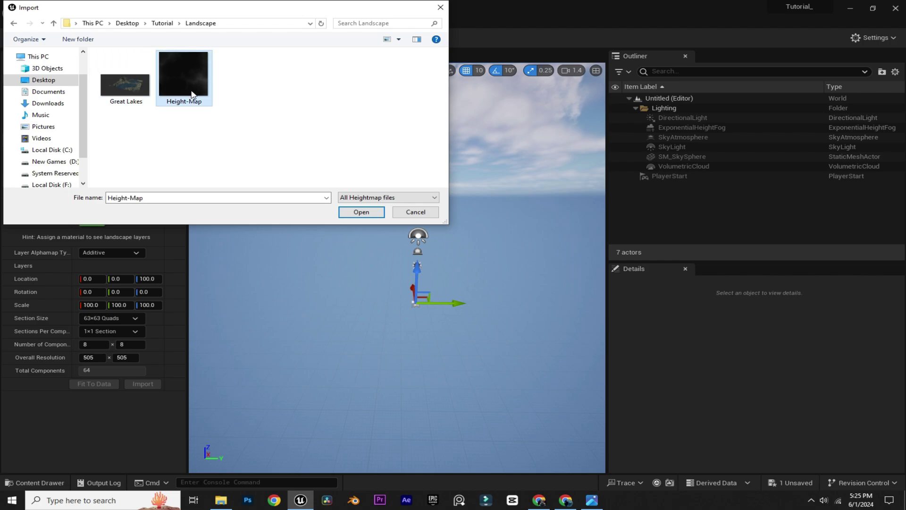
{"action": "left_click", "coordinate": [361, 211]}
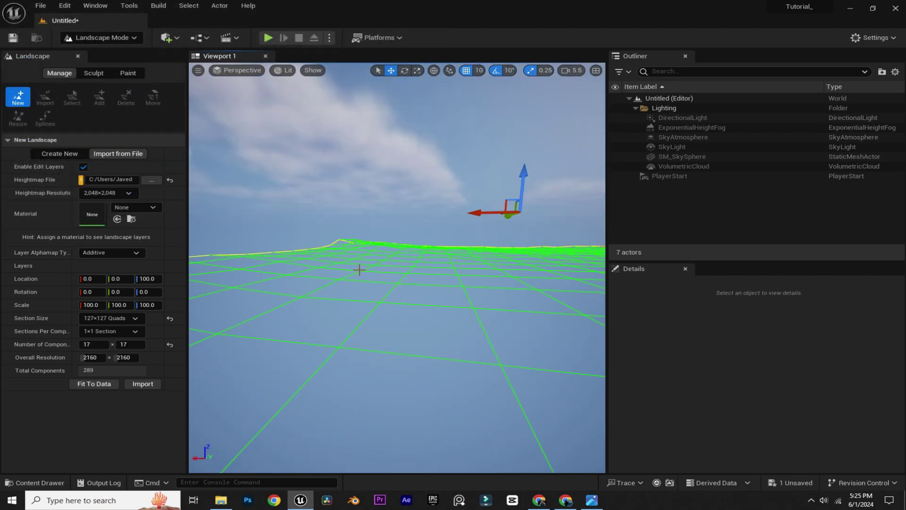
Set the landscape's Z scale to 128 and import the landscape into the level
{"action": "mouse_move", "coordinate": [406, 269]}
{"action": "right_mouse_down"}
{"action": "mouse_move", "coordinate": [476, 265]}
{"action": "mouse_move", "coordinate": [279, 262]}
{"action": "mouse_move", "coordinate": [411, 269]}
{"action": "right_mouse_up"}
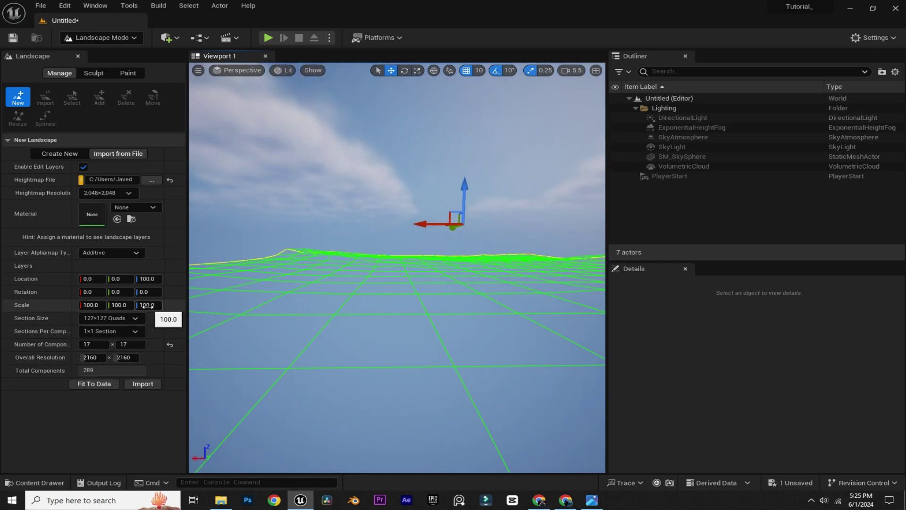
{"action": "mouse_move", "coordinate": [147, 307]}
{"action": "left_mouse_down"}
{"action": "mouse_move", "coordinate": [136, 307]}
{"action": "mouse_move", "coordinate": [153, 307]}
{"action": "left_mouse_up"}
{"action": "right_click_drag", "start_coordinate": [243, 255], "coordinate": [230, 259]}
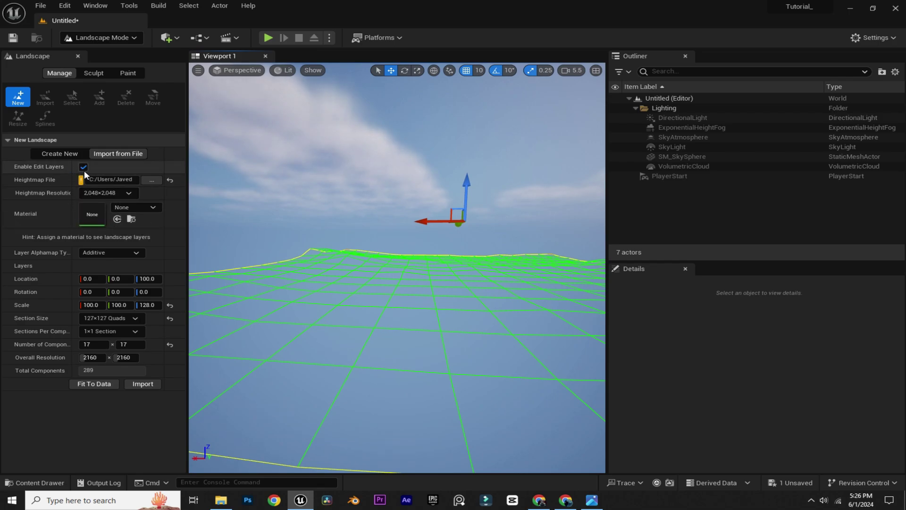
{"action": "left_click", "coordinate": [143, 384]}
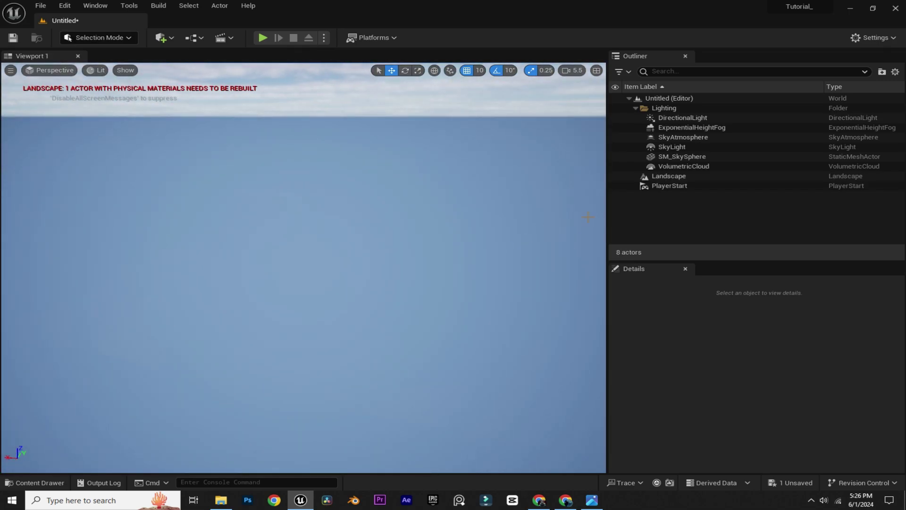
Lower the ExponentialHeightFog actor to a Z location of about -67650, beneath the landscape
{"action": "left_click", "coordinate": [665, 128]}
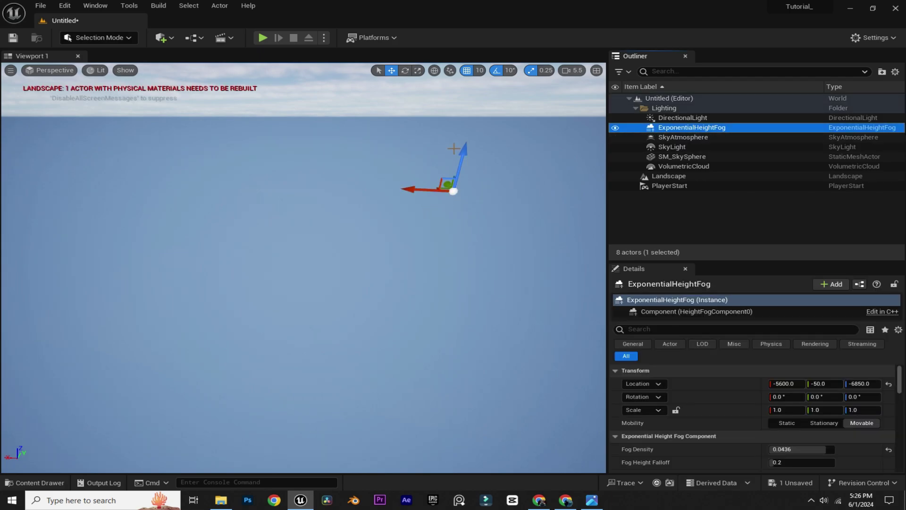
{"action": "left_click_drag", "start_coordinate": [454, 149], "coordinate": [441, 270]}
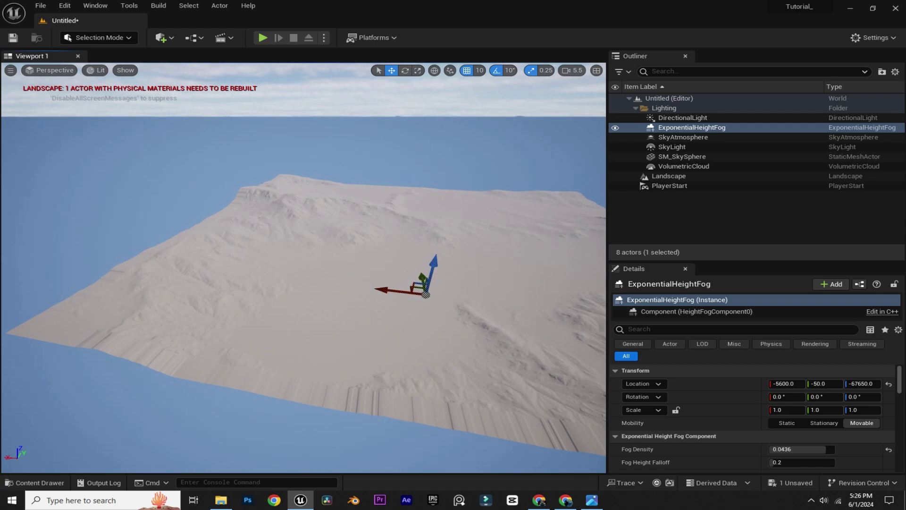
{"action": "right_click_drag", "start_coordinate": [317, 251], "coordinate": [341, 251]}
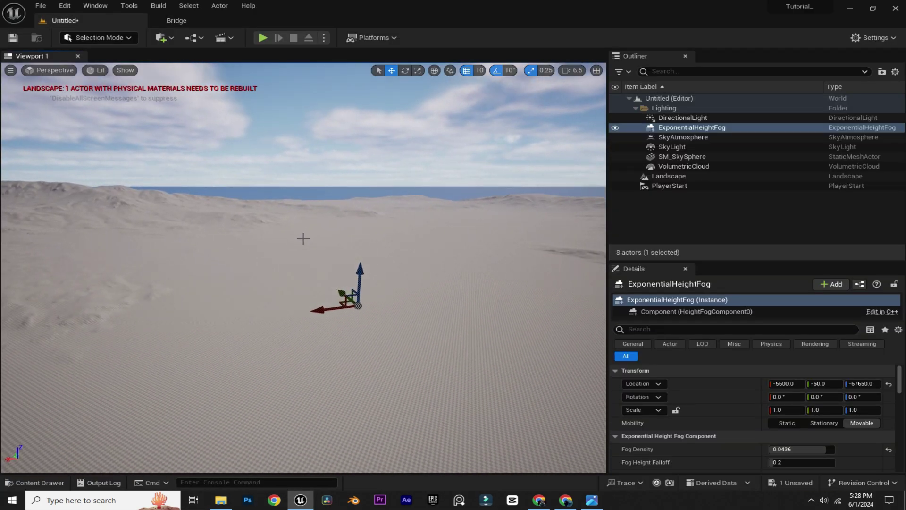
Assign the MI_Wild_Grass material instance from the Megascans Surfaces folder as the landscape's Landscape Material
{"action": "left_click", "coordinate": [302, 238]}
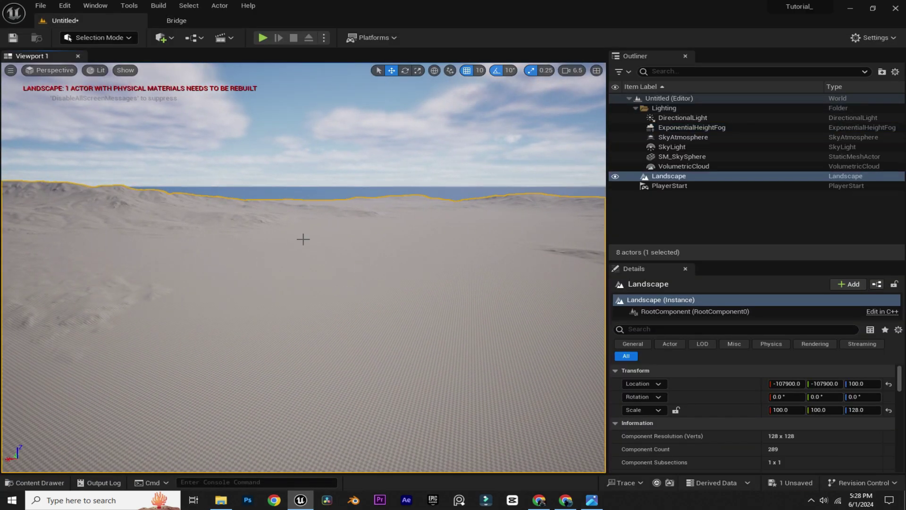
{"action": "key", "text": "ctrl+space"}
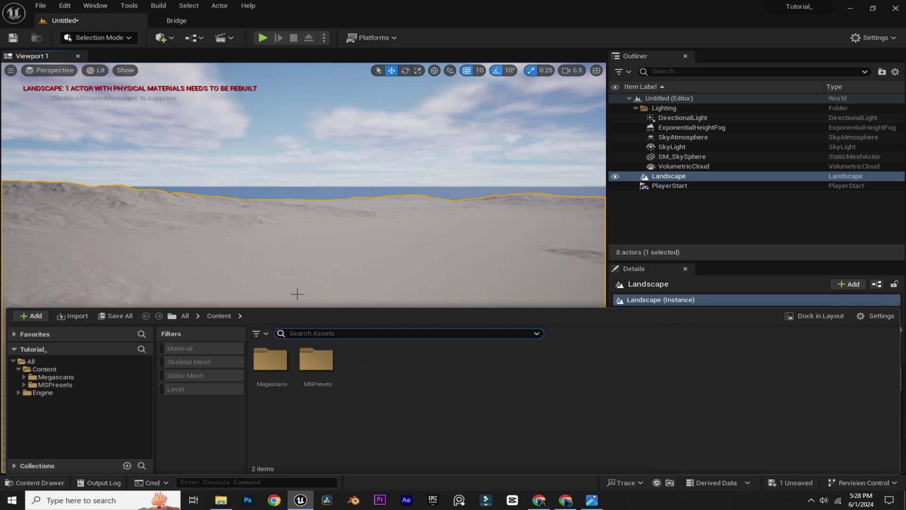
{"action": "double_click", "coordinate": [268, 372]}
{"action": "double_click", "coordinate": [267, 374]}
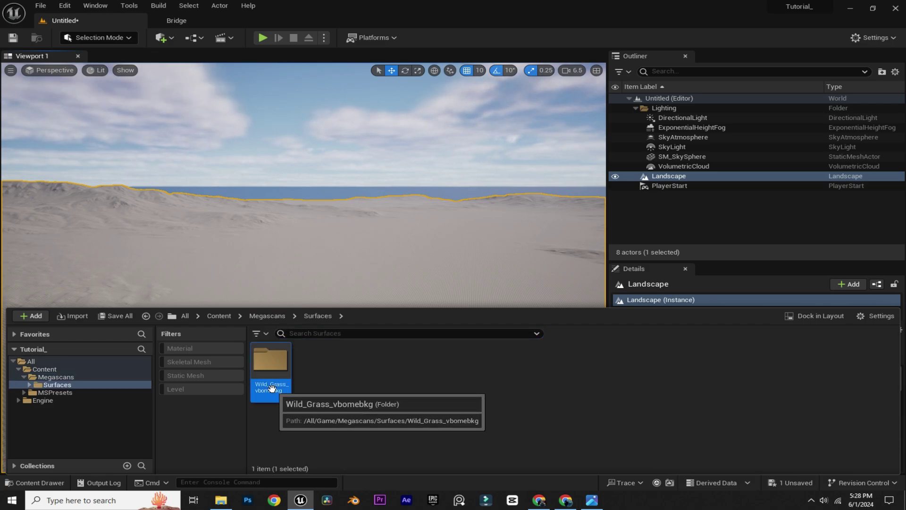
{"action": "double_click", "coordinate": [268, 374]}
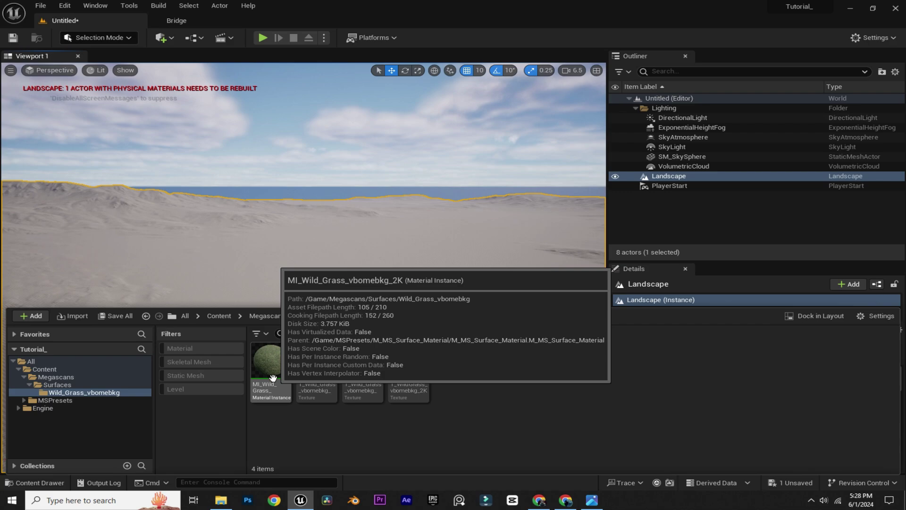
{"action": "left_click", "coordinate": [286, 366]}
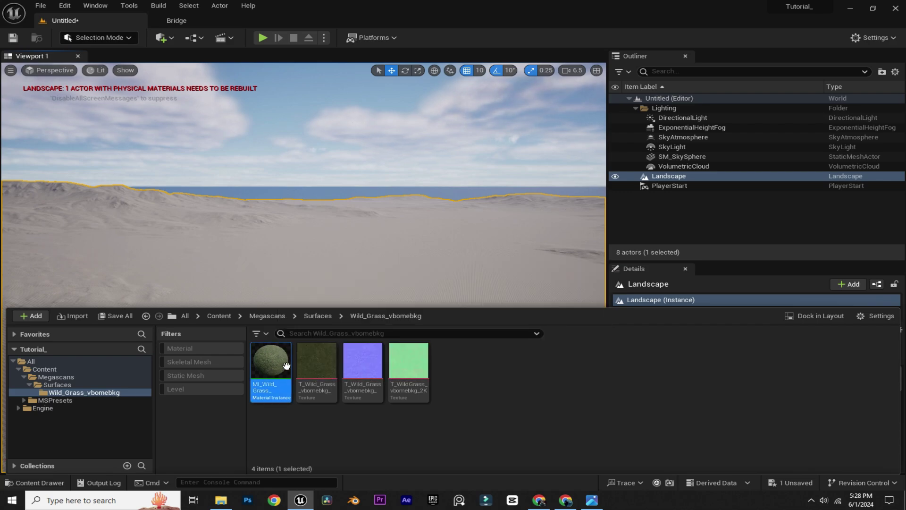
{"action": "left_click", "coordinate": [391, 242]}
{"action": "scroll", "coordinate": [689, 401], "scroll_direction": "down", "scroll_amount": 1}
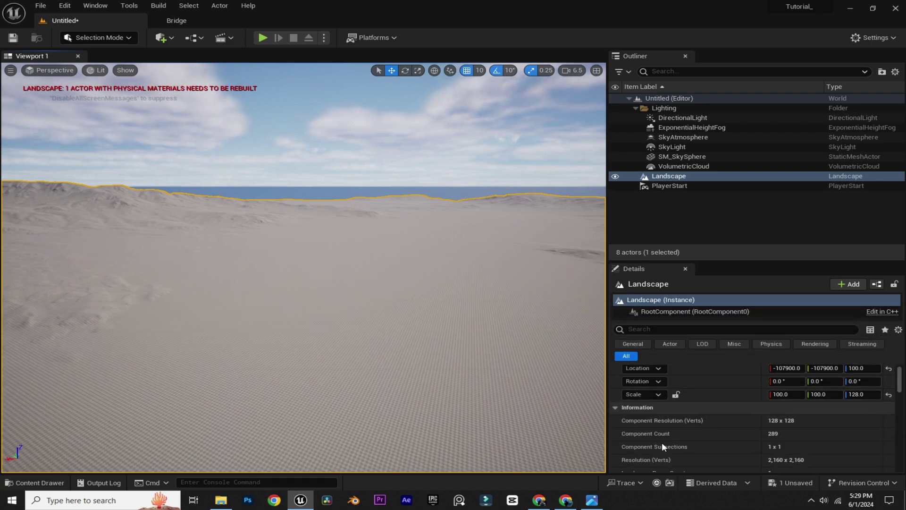
{"action": "scroll", "coordinate": [684, 437], "scroll_direction": "down", "scroll_amount": 5}
{"action": "scroll", "coordinate": [672, 434], "scroll_direction": "down", "scroll_amount": 3}
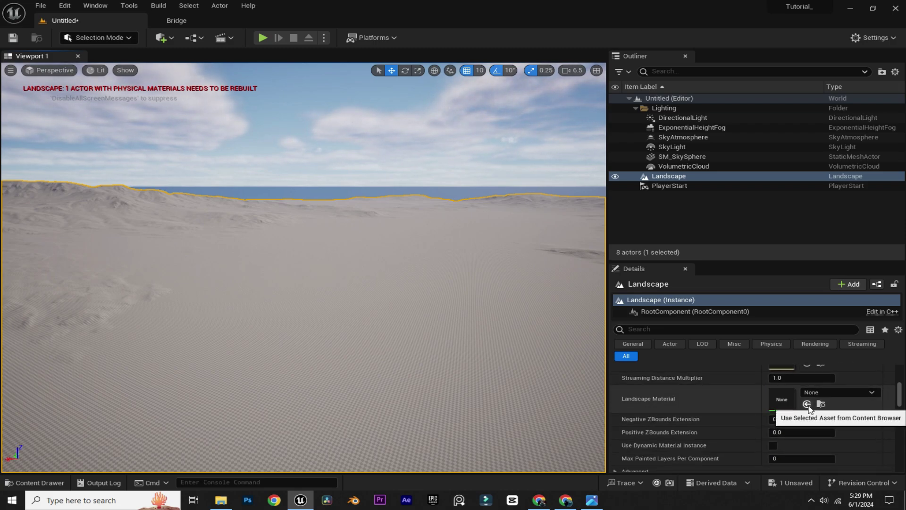
{"action": "left_click", "coordinate": [807, 405]}
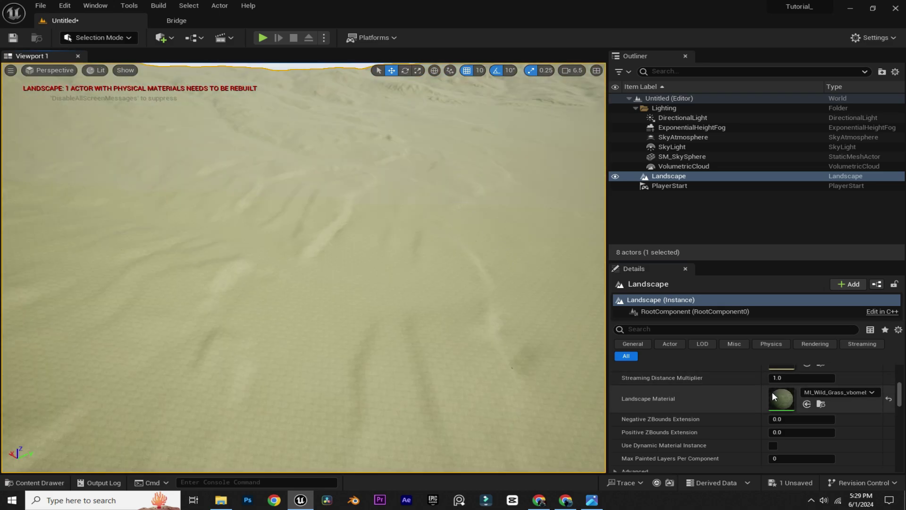
Override Tiling/Offset in the landscape's wild grass material instance, setting Tiling X to .01 and adjusting Tiling Y
{"action": "double_click", "coordinate": [785, 404]}
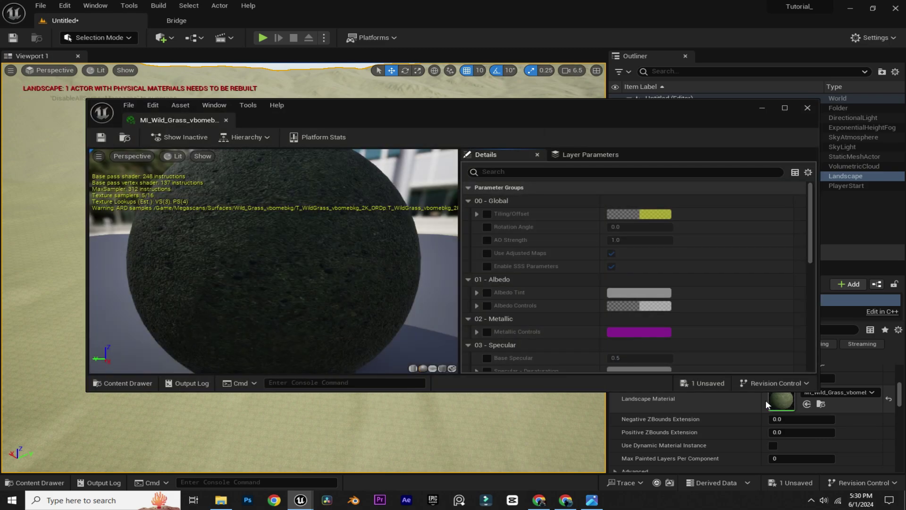
{"action": "left_click", "coordinate": [487, 213]}
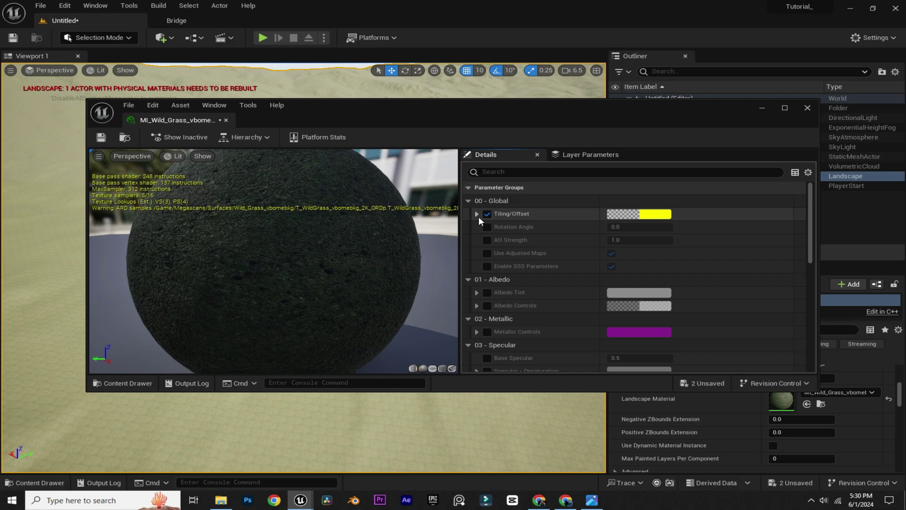
{"action": "left_click", "coordinate": [476, 214]}
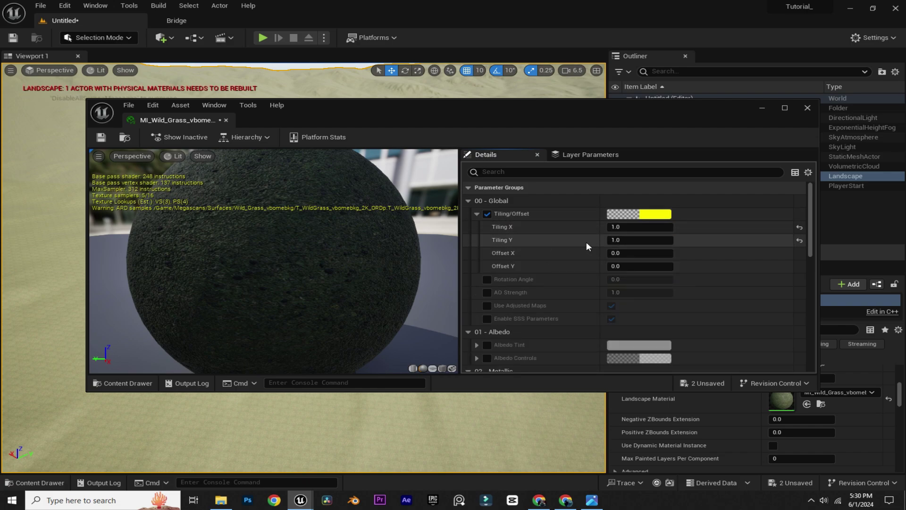
{"action": "left_click", "coordinate": [627, 227]}
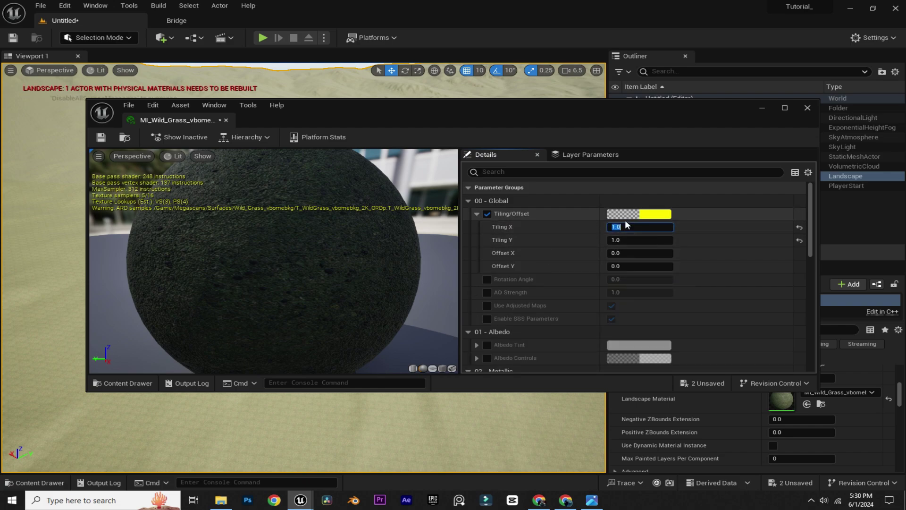
{"action": "type", "text": ".01"}
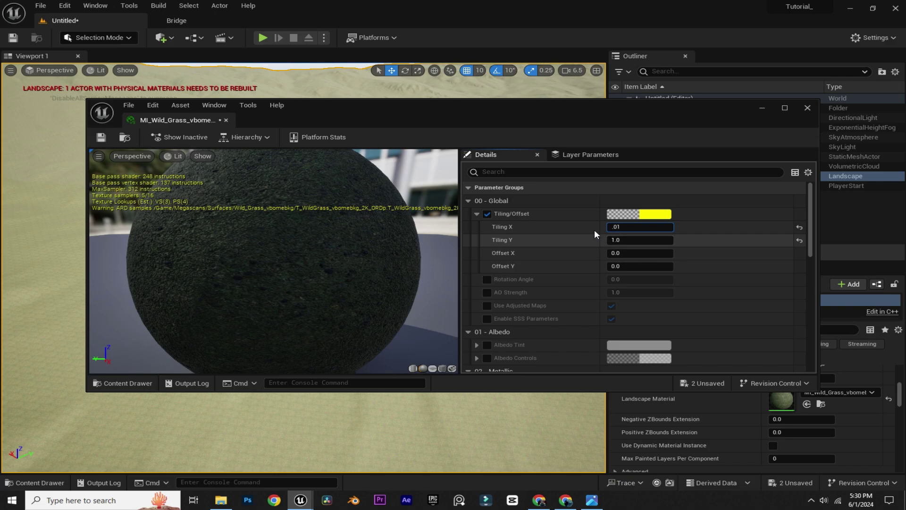
{"action": "key", "text": "Return"}
{"action": "left_click", "coordinate": [617, 239]}
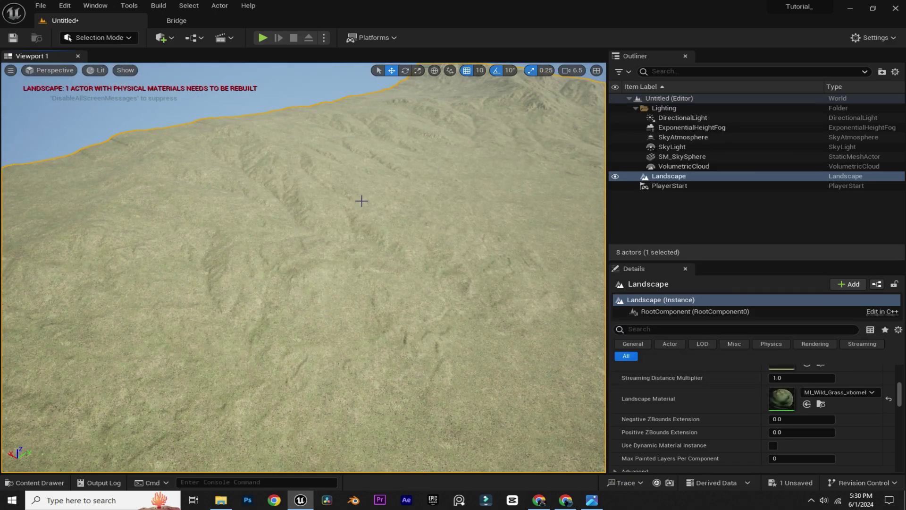
{"action": "mouse_move", "coordinate": [361, 200]}
{"action": "right_mouse_down"}
{"action": "mouse_move", "coordinate": [377, 222]}
{"action": "mouse_move", "coordinate": [425, 226]}
{"action": "mouse_move", "coordinate": [387, 170]}
{"action": "mouse_move", "coordinate": [362, 175]}
{"action": "mouse_move", "coordinate": [369, 209]}
{"action": "right_mouse_up"}
{"action": "left_click", "coordinate": [369, 209]}
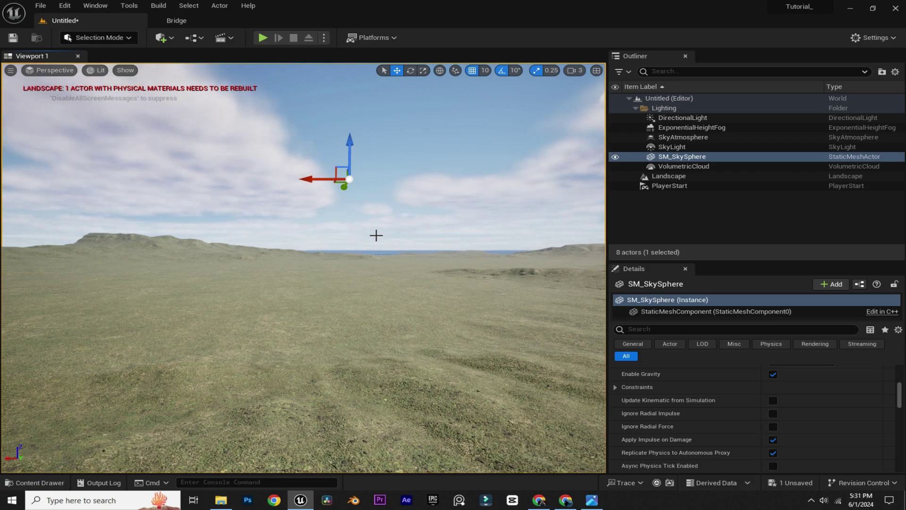
Find the experimental Water plugin among the editor's plugins and enable it
{"action": "left_click", "coordinate": [68, 6]}
{"action": "left_click", "coordinate": [112, 156]}
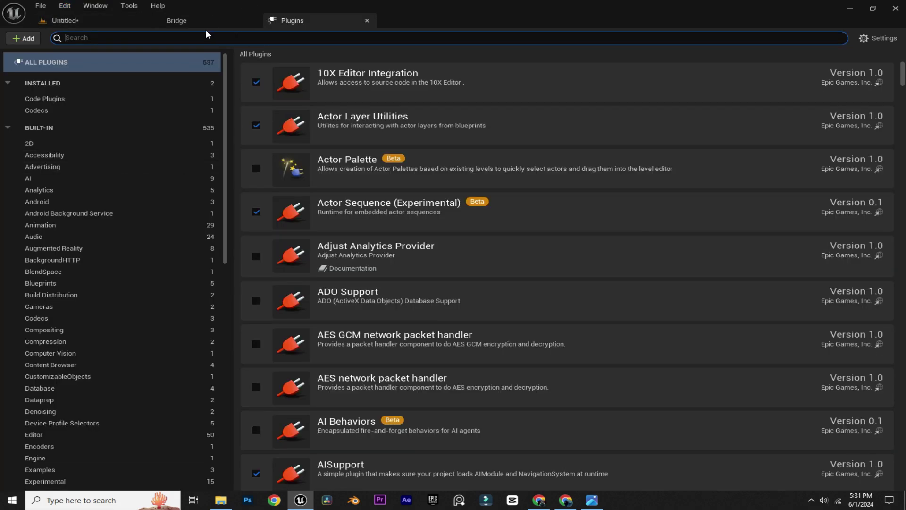
{"action": "type", "text": "ater"}
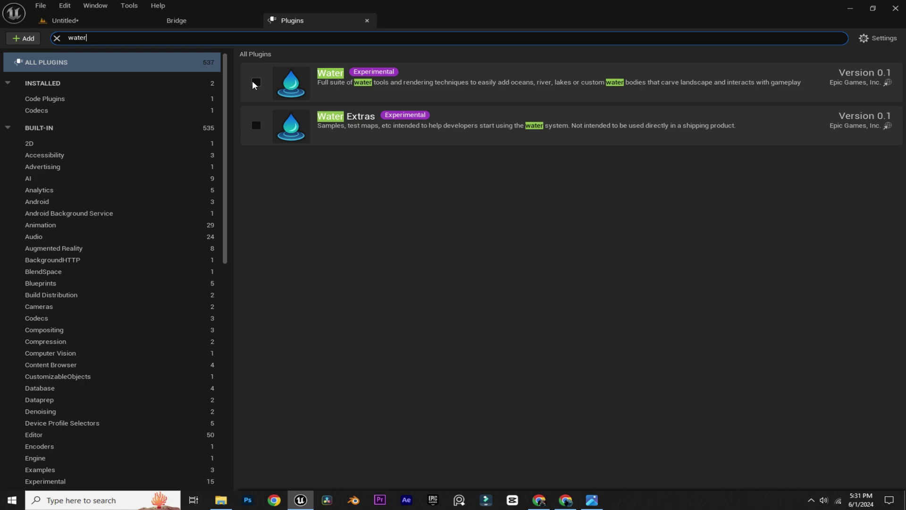
{"action": "left_click", "coordinate": [256, 82]}
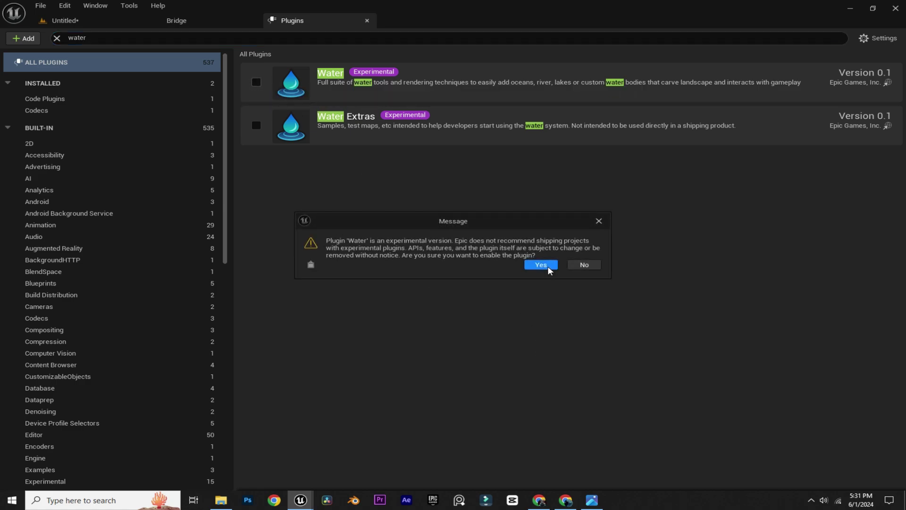
{"action": "left_click", "coordinate": [541, 264]}
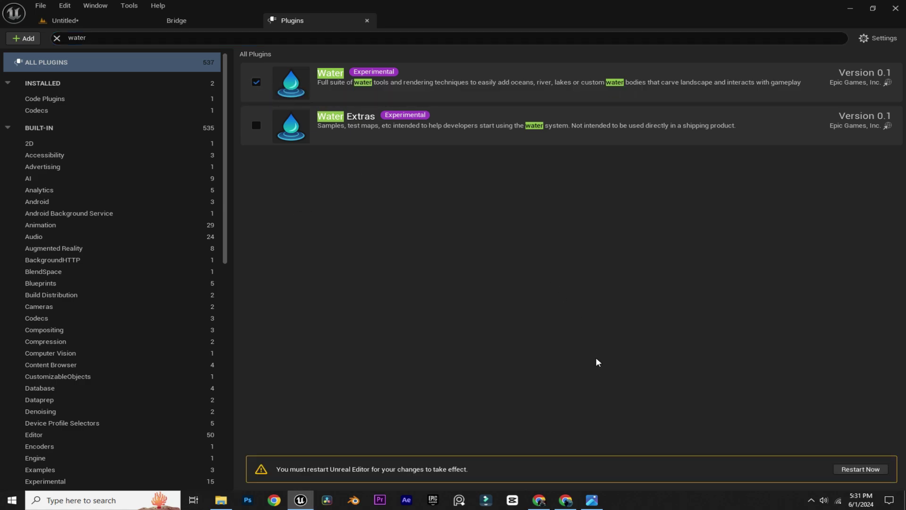
Restart the editor to apply the plugin, saving the level as Untitled in the Content folder
{"action": "left_click", "coordinate": [860, 470]}
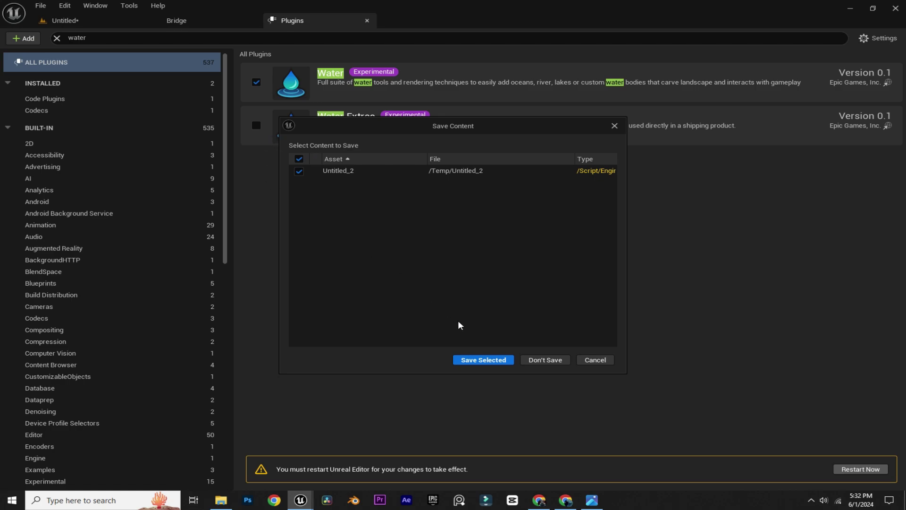
{"action": "left_click", "coordinate": [483, 360]}
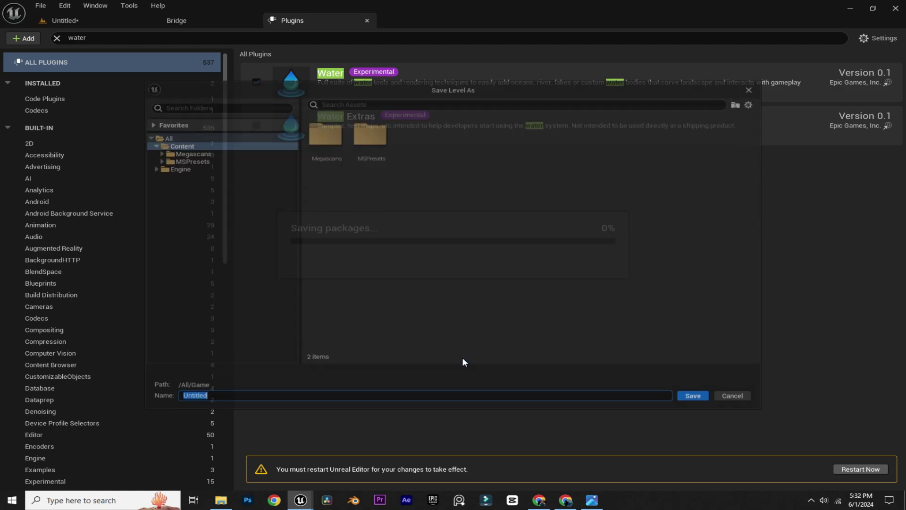
{"action": "left_click", "coordinate": [689, 399]}
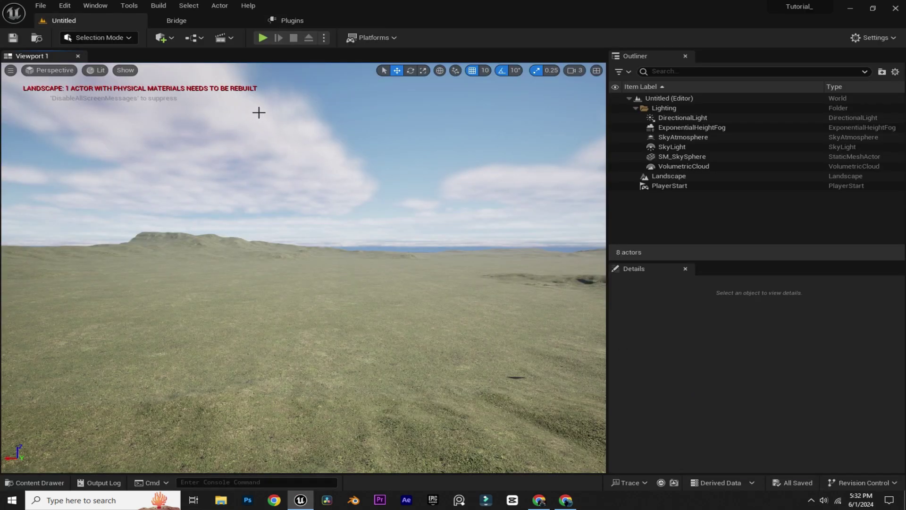
Place a Water Body Lake on the landscape and turn off its Affects Landscape option
{"action": "left_click", "coordinate": [174, 42]}
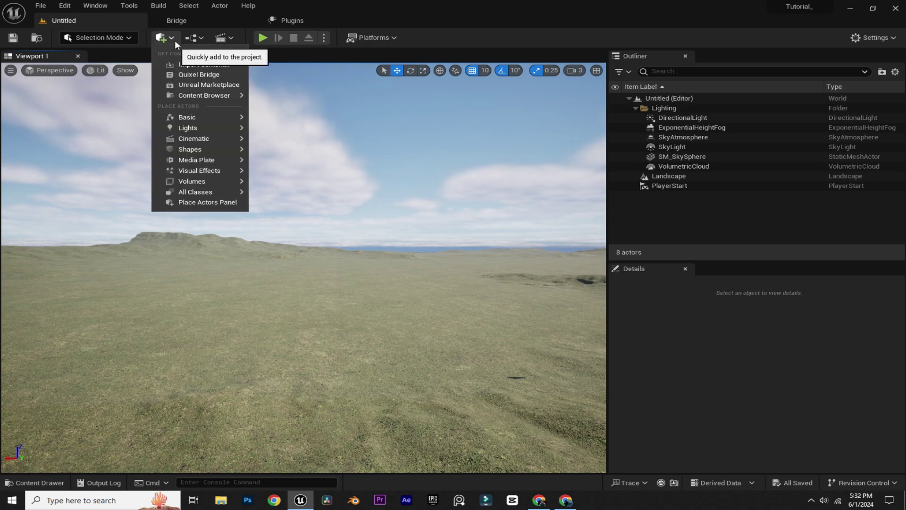
{"action": "type", "text": "water"}
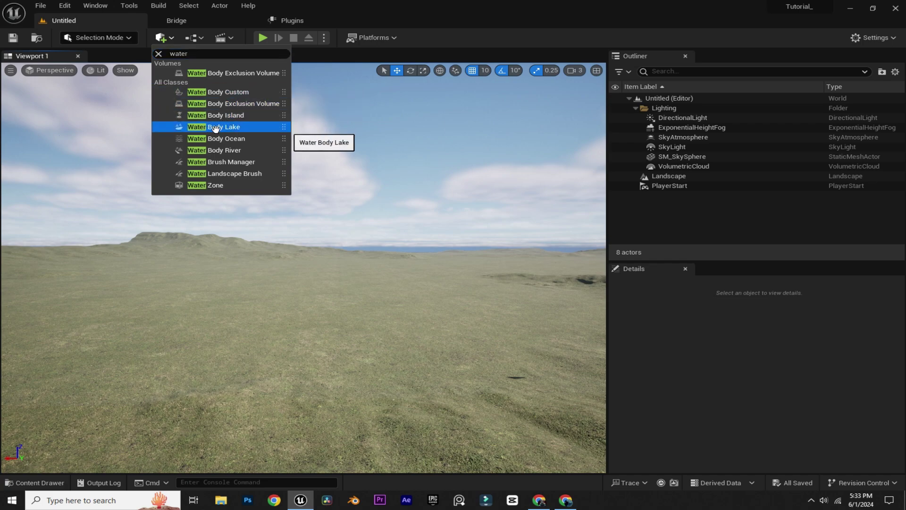
{"action": "left_click_drag", "start_coordinate": [208, 128], "coordinate": [340, 238]}
{"action": "left_click_drag", "start_coordinate": [340, 272], "coordinate": [323, 263]}
{"action": "left_click_drag", "start_coordinate": [301, 229], "coordinate": [301, 229]}
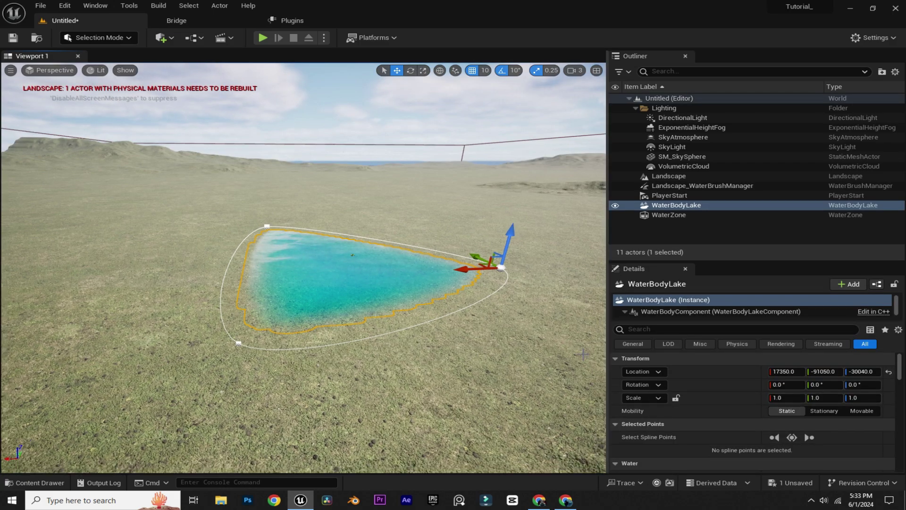
{"action": "scroll", "coordinate": [653, 396], "scroll_direction": "down", "scroll_amount": 10}
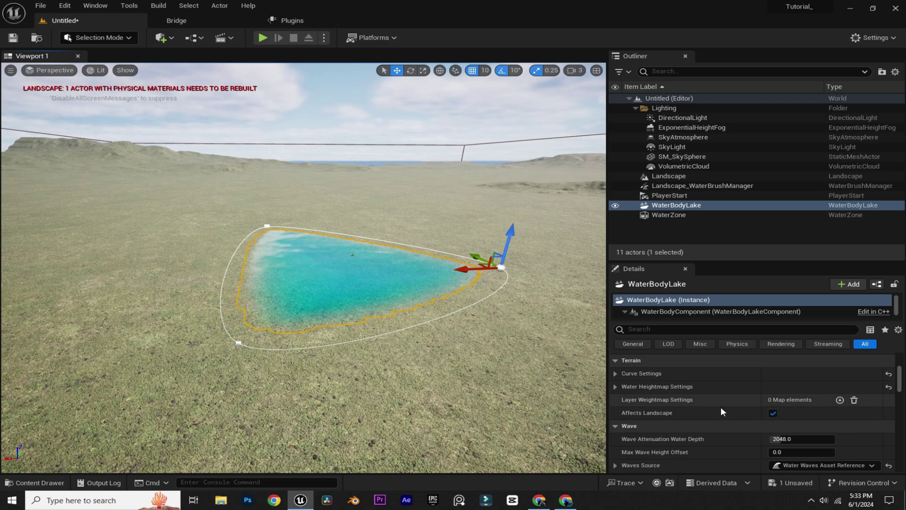
{"action": "left_click", "coordinate": [773, 413]}
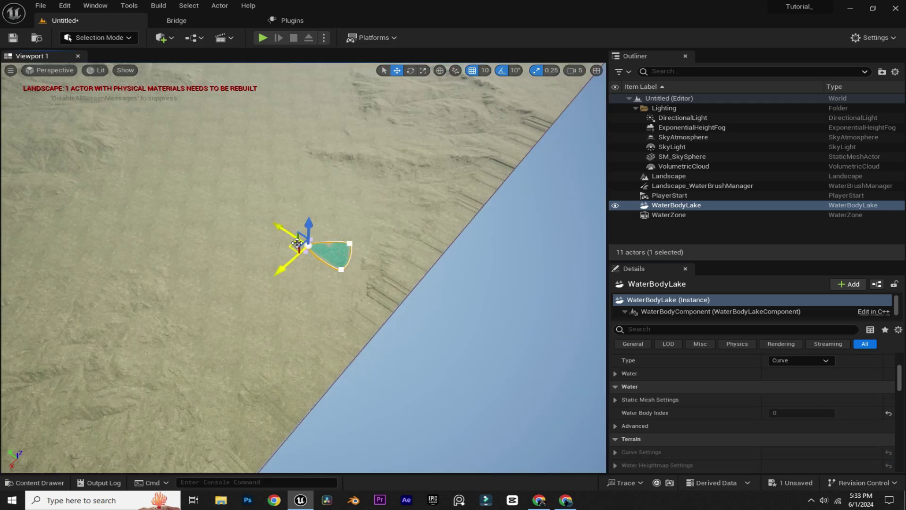
Stretch the lake by moving one of its spline points far inland across the landscape
{"action": "left_click_drag", "start_coordinate": [296, 247], "coordinate": [182, 202]}
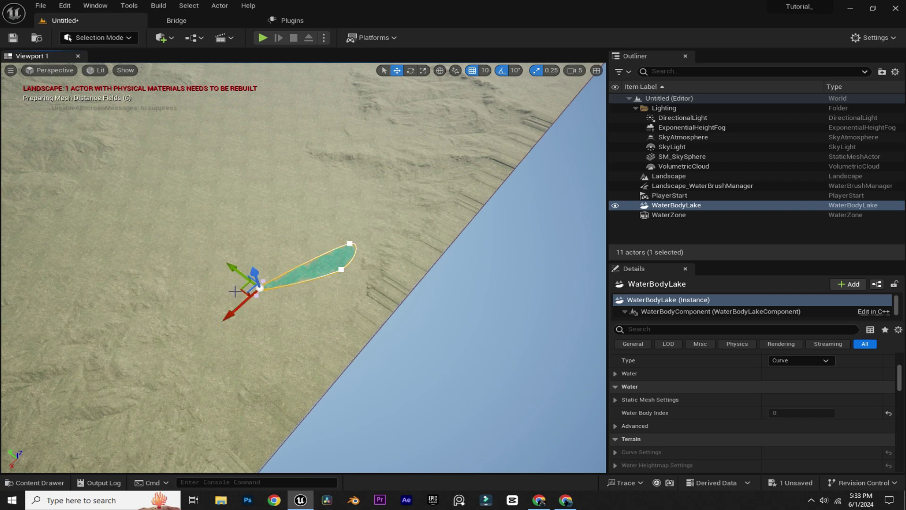
{"action": "left_click_drag", "start_coordinate": [245, 290], "coordinate": [108, 159]}
{"action": "right_click_drag", "start_coordinate": [108, 159], "coordinate": [75, 147]}
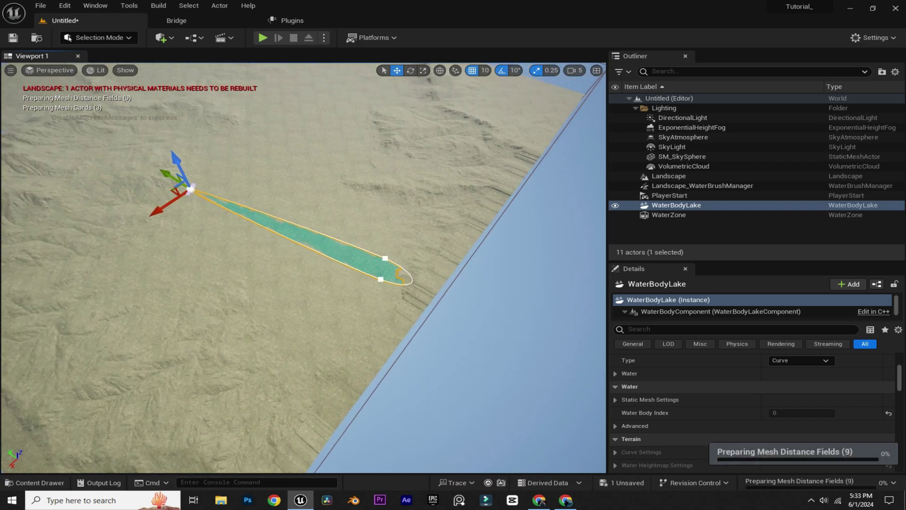
{"action": "right_click_drag", "start_coordinate": [389, 286], "coordinate": [370, 282]}
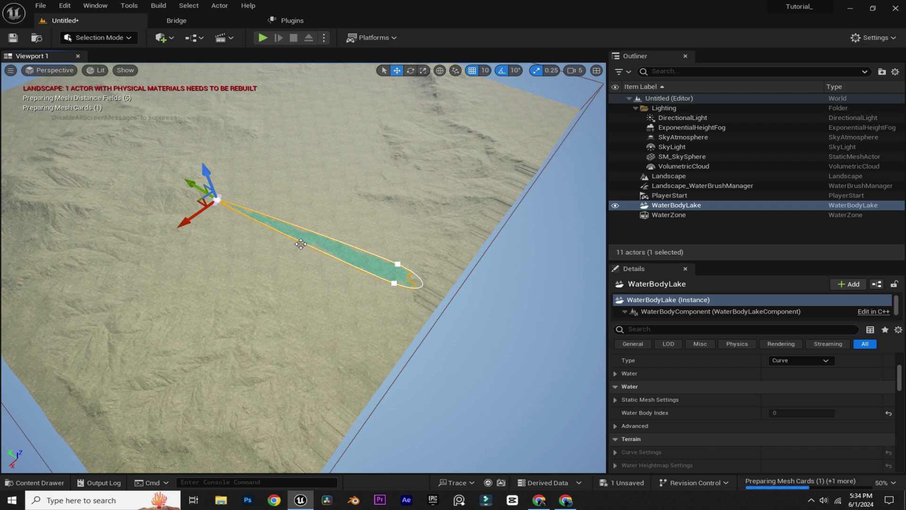
Add a spline point on the lake's near edge, pull it outward, and widen the shape at a neighbouring point
{"action": "right_click", "coordinate": [300, 244]}
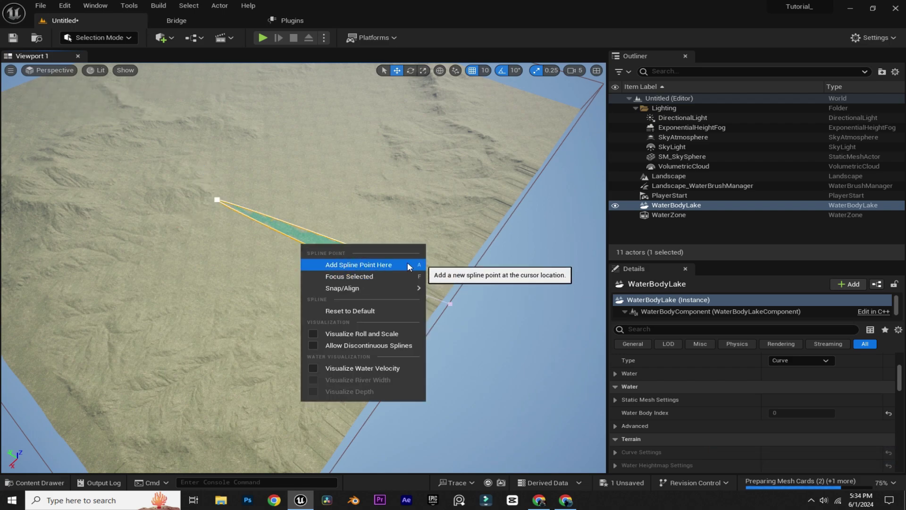
{"action": "left_click", "coordinate": [379, 263]}
{"action": "left_click_drag", "start_coordinate": [328, 267], "coordinate": [159, 330]}
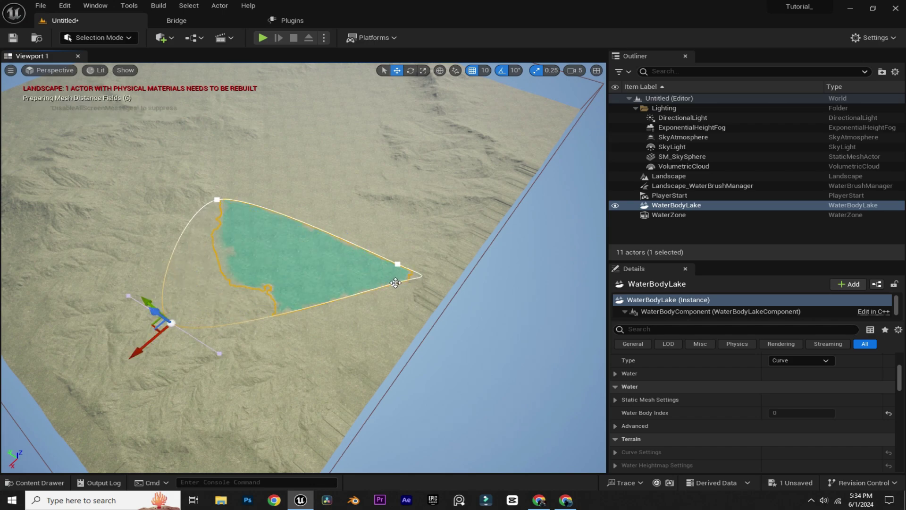
{"action": "left_click", "coordinate": [398, 263]}
{"action": "left_click_drag", "start_coordinate": [374, 285], "coordinate": [336, 396]}
Add further spline points along the lake's outline and move them outward to cover more of the landscape
{"action": "right_click", "coordinate": [300, 217]}
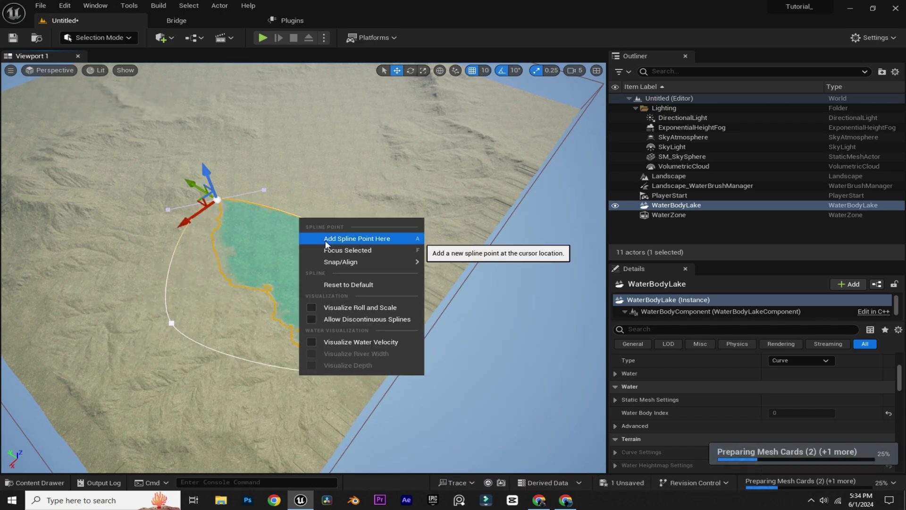
{"action": "left_click", "coordinate": [325, 244]}
{"action": "left_click_drag", "start_coordinate": [295, 215], "coordinate": [359, 137]}
{"action": "right_click_drag", "start_coordinate": [359, 137], "coordinate": [359, 106]}
{"action": "right_click", "coordinate": [306, 246]}
{"action": "left_click", "coordinate": [330, 265]}
{"action": "left_click_drag", "start_coordinate": [293, 247], "coordinate": [203, 197]}
Add a spline point on the lake's far edge and extend it toward the landscape's far corner
{"action": "right_click", "coordinate": [262, 148]}
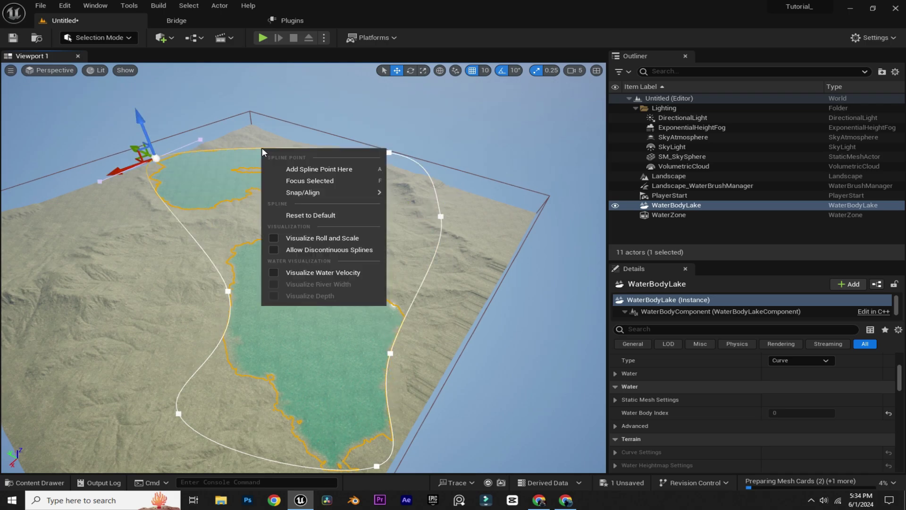
{"action": "left_click", "coordinate": [319, 169]}
{"action": "left_click_drag", "start_coordinate": [257, 140], "coordinate": [268, 106]}
{"action": "right_click_drag", "start_coordinate": [303, 226], "coordinate": [304, 198]}
{"action": "left_click", "coordinate": [676, 205]}
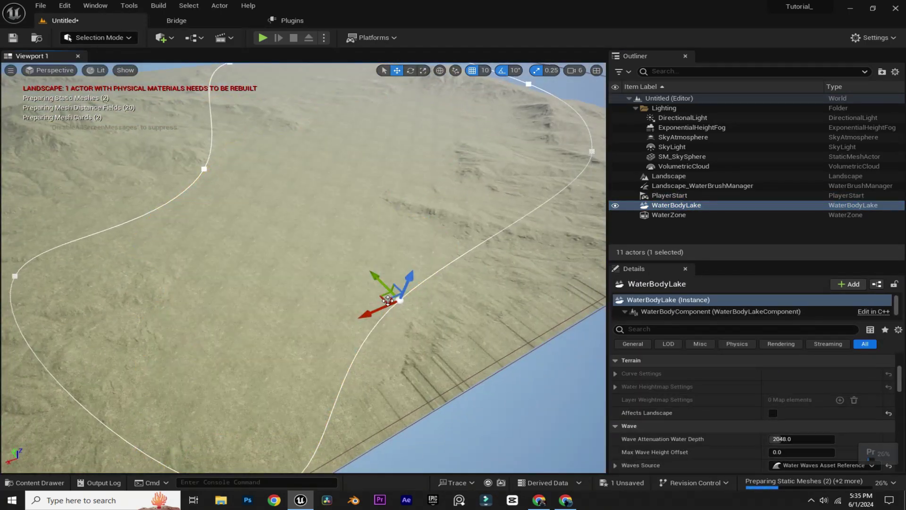
Undo the latest edits to the lake's spline points and save the level
{"action": "key", "text": "ctrl+z"}
{"action": "key", "text": "ctrl+z"}
{"action": "key", "text": "ctrl+z"}
{"action": "key", "text": "ctrl+z"}
{"action": "key", "text": "ctrl+z"}
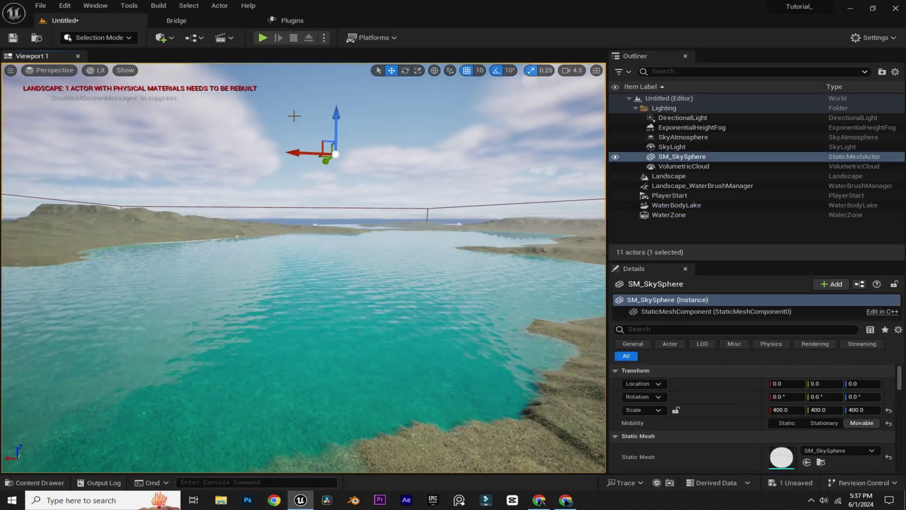
{"action": "key", "text": "ctrl+s"}
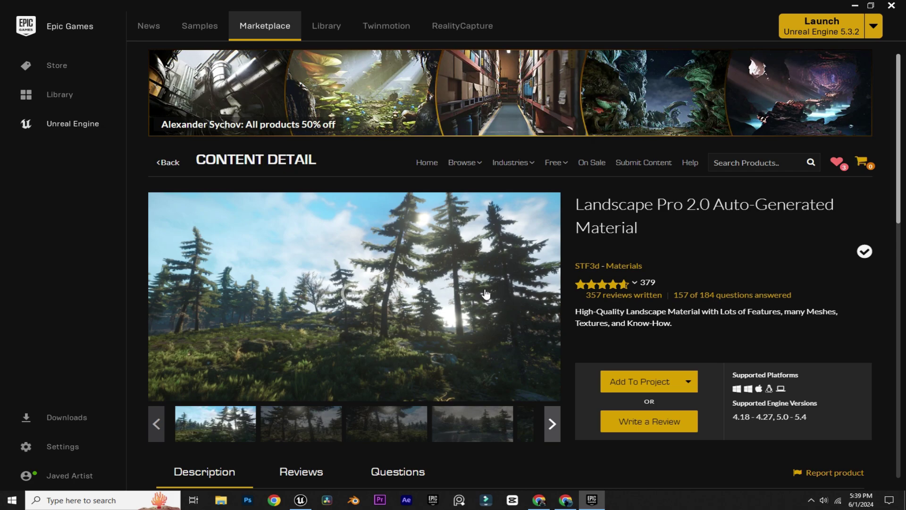
In the Epic Games Launcher, add Landscape Pro 2.0 Auto-Generated Material to the Tutorial_ project
{"action": "left_click", "coordinate": [636, 382]}
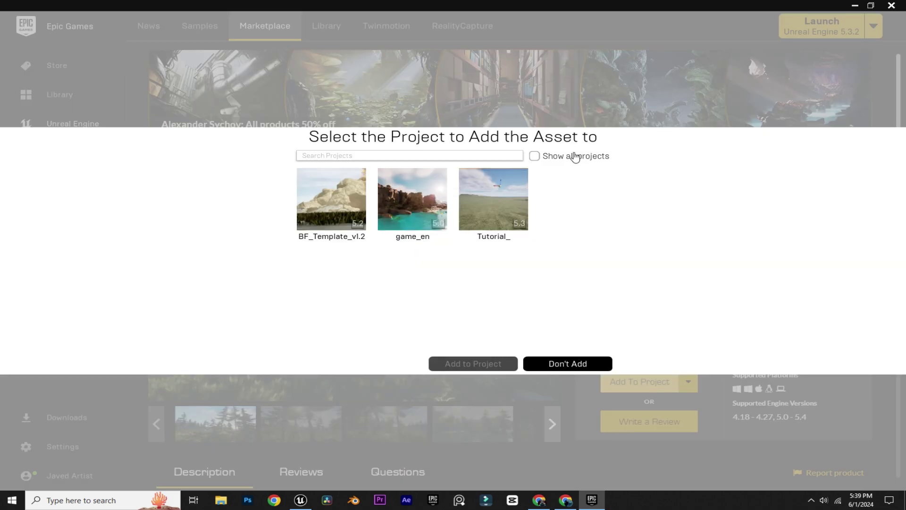
{"action": "left_click", "coordinate": [493, 233]}
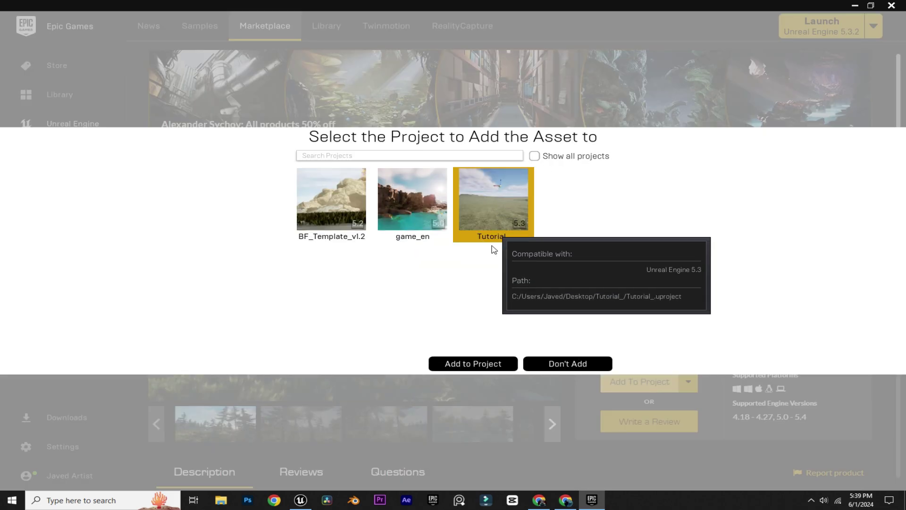
{"action": "left_click", "coordinate": [471, 364]}
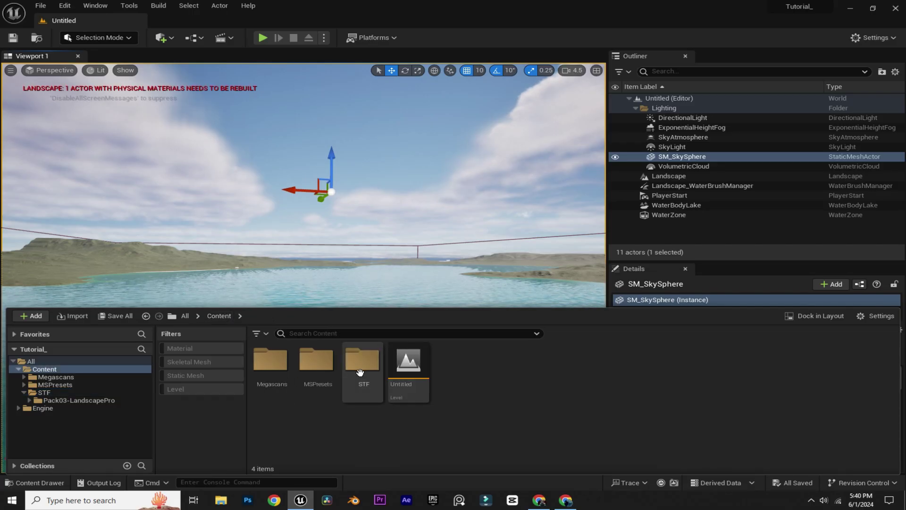
Back in Unreal Editor, open the STF/Pack03-LandscapePro content folder and filter its assets to static meshes
{"action": "double_click", "coordinate": [356, 373]}
{"action": "double_click", "coordinate": [270, 361]}
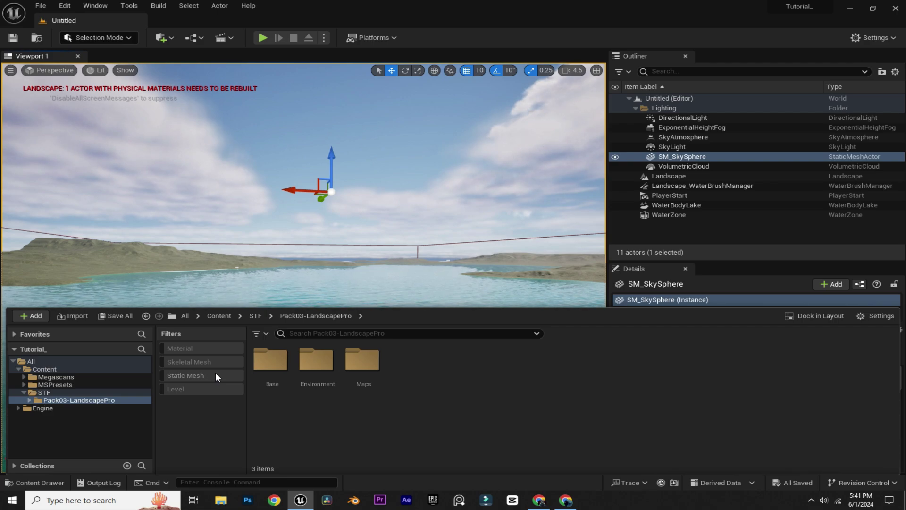
{"action": "left_click", "coordinate": [266, 333]}
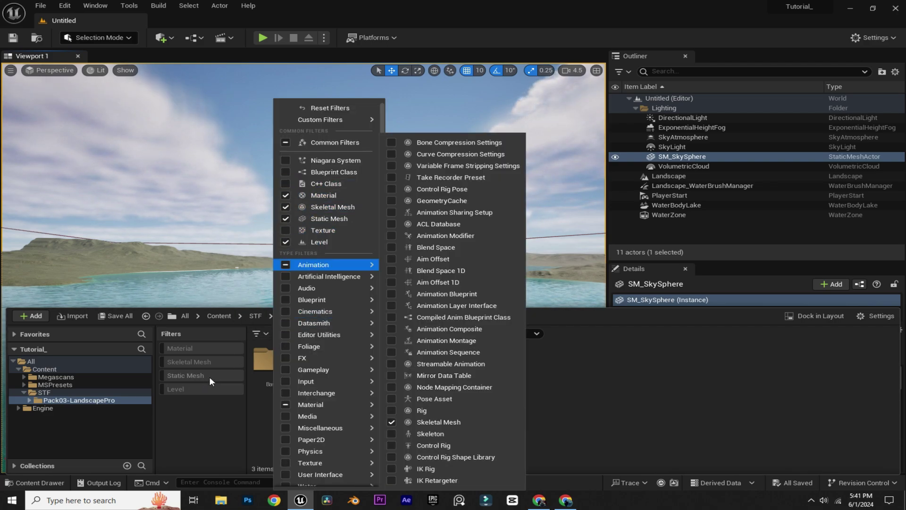
{"action": "left_click", "coordinate": [210, 377]}
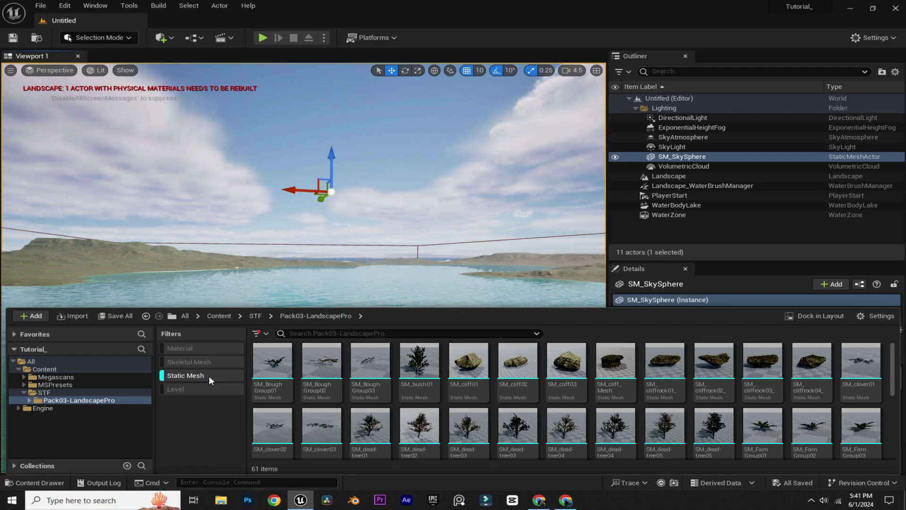
Switch to Foliage mode and add the five pine meshes, SM_pine01 to SM_pine05, as foliage types
{"action": "scroll", "coordinate": [464, 386], "scroll_direction": "down", "scroll_amount": 2}
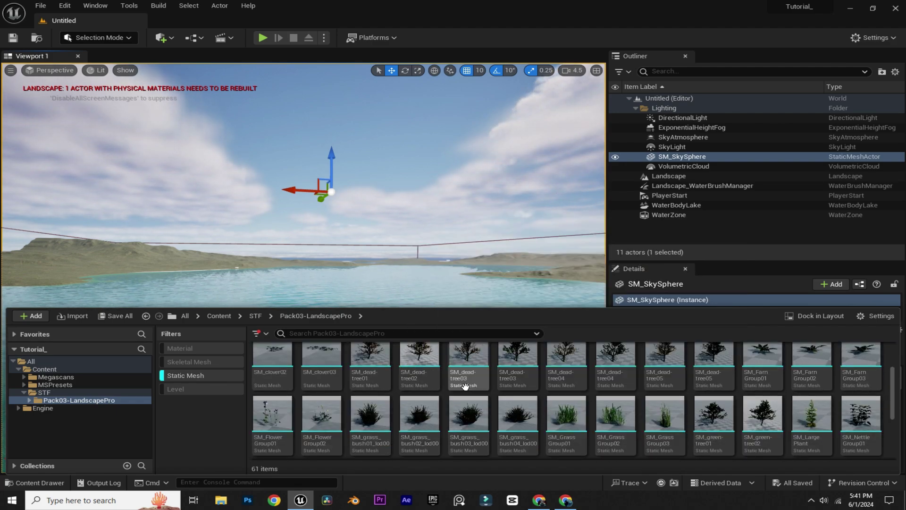
{"action": "scroll", "coordinate": [465, 386], "scroll_direction": "down", "scroll_amount": 5}
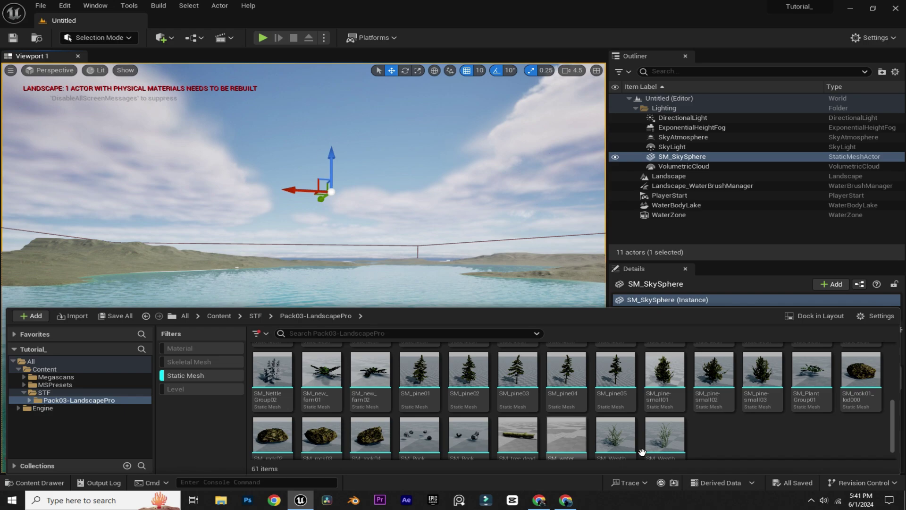
{"action": "left_click", "coordinate": [616, 383]}
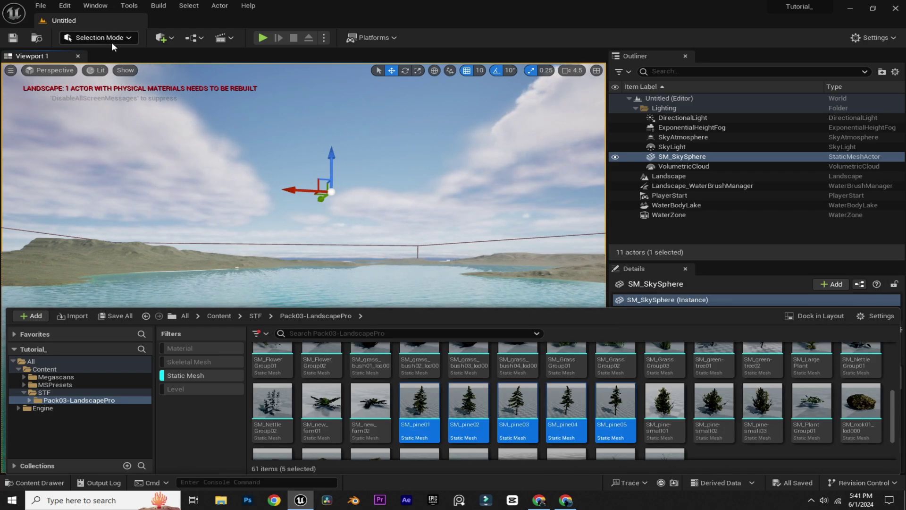
{"action": "left_click", "coordinate": [111, 42]}
{"action": "left_click", "coordinate": [110, 75]}
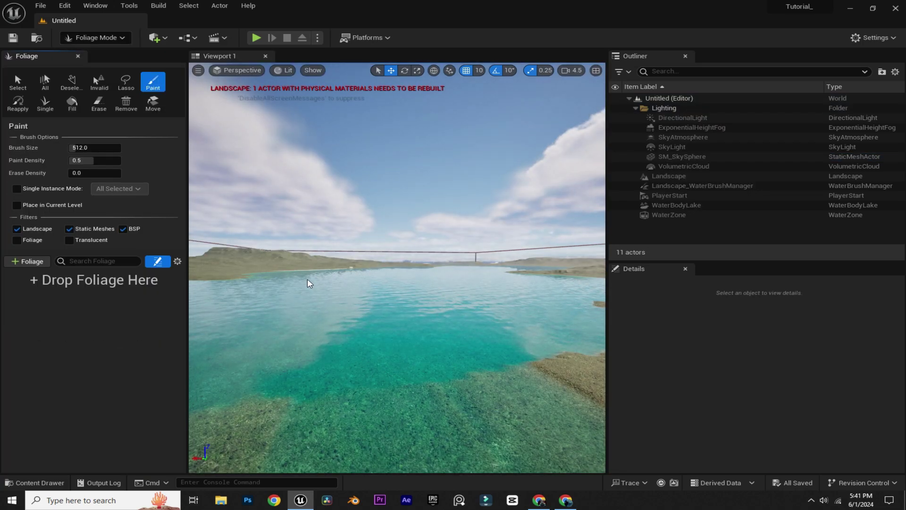
{"action": "key", "text": "ctrl+space"}
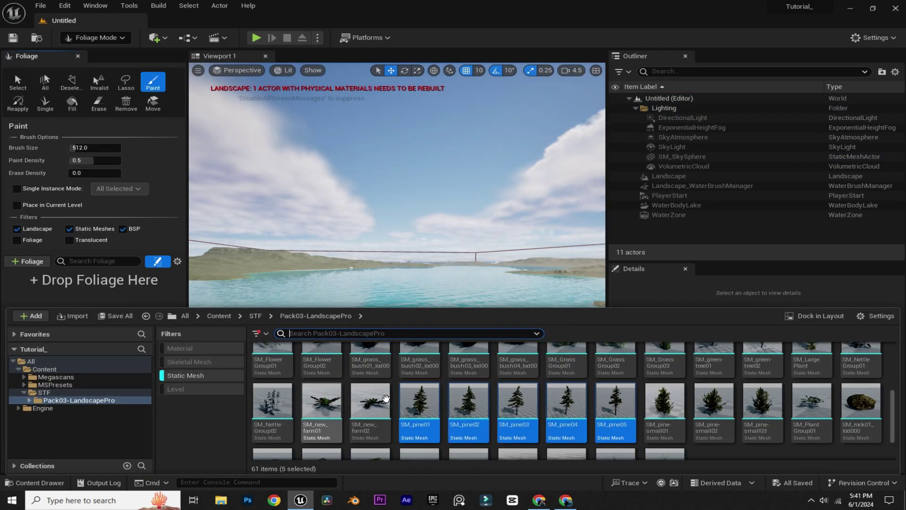
{"action": "left_click_drag", "start_coordinate": [424, 406], "coordinate": [148, 288]}
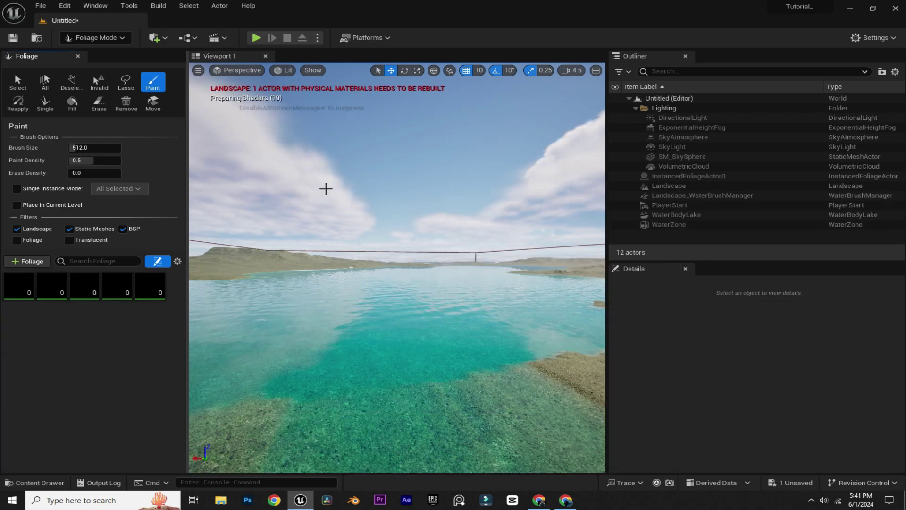
Select all five pine foliage types and set their painting density to 0.01
{"action": "key", "text": "ctrl+a"}
{"action": "scroll", "coordinate": [118, 289], "scroll_direction": "down", "scroll_amount": 3}
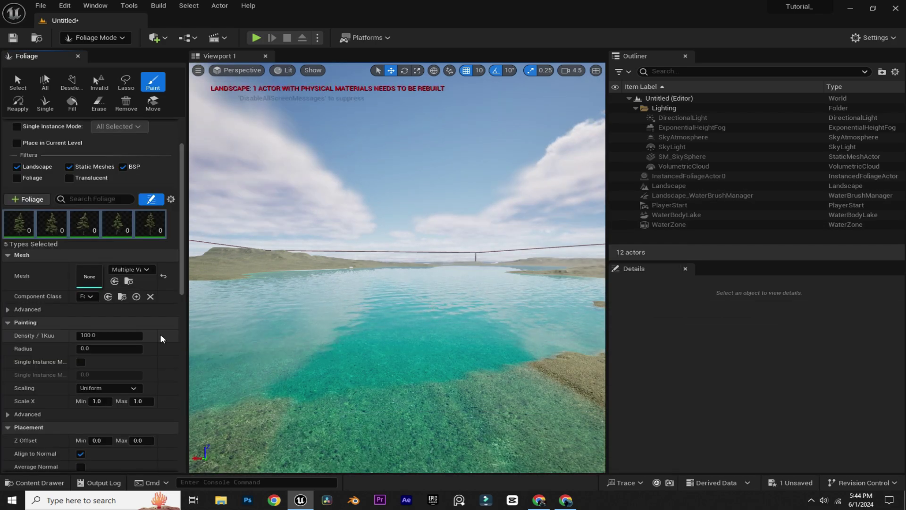
{"action": "left_click", "coordinate": [159, 226]}
{"action": "left_click", "coordinate": [22, 234], "text": "shift"}
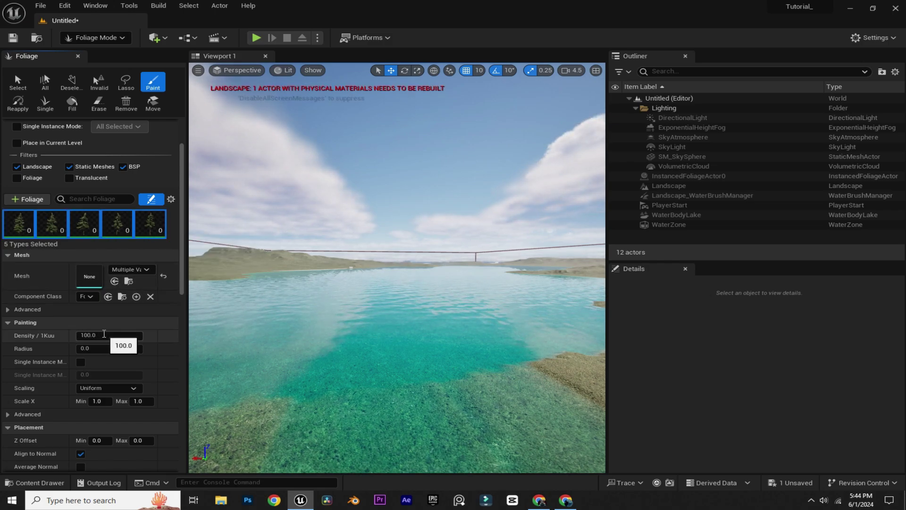
{"action": "left_click_drag", "start_coordinate": [103, 335], "coordinate": [39, 337]}
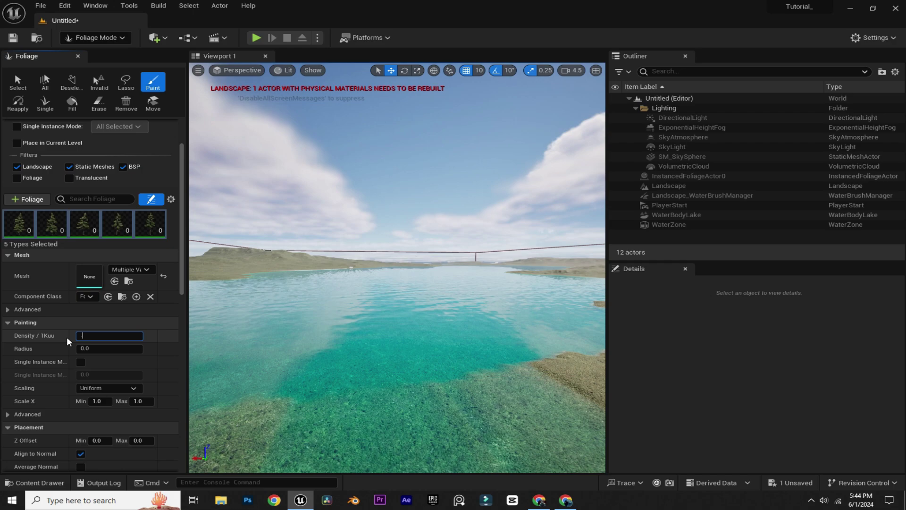
{"action": "key", "text": "Return"}
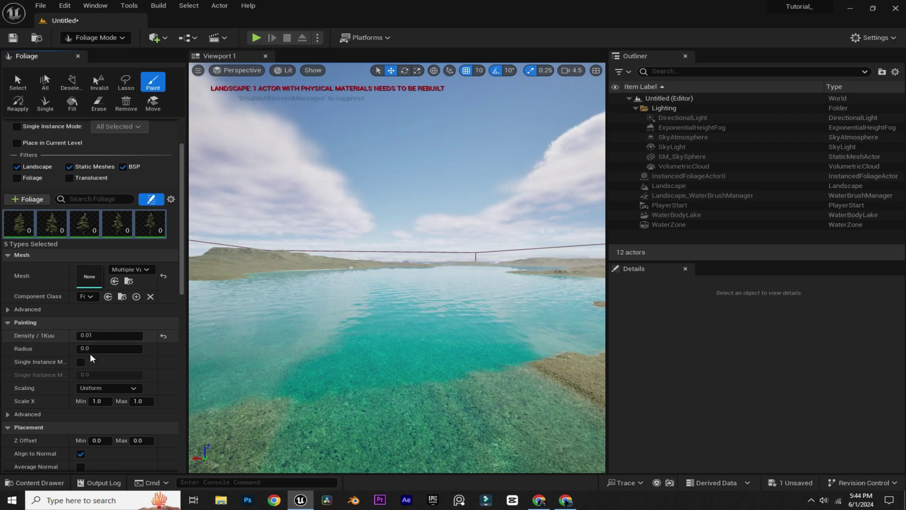
Set the pines' Scale X range to a minimum of 4 and a maximum of 5
{"action": "scroll", "coordinate": [82, 359], "scroll_direction": "down", "scroll_amount": 2}
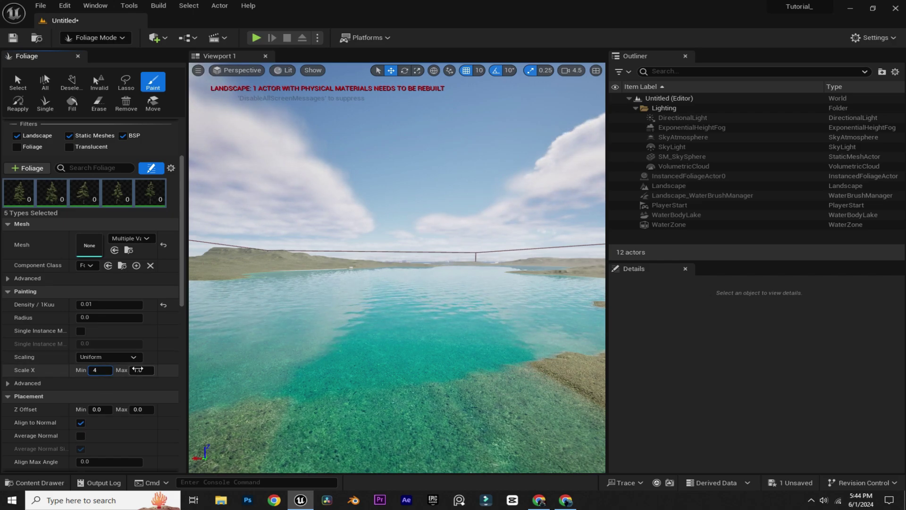
{"action": "type", "text": "5"}
{"action": "key", "text": "Return"}
{"action": "scroll", "coordinate": [89, 364], "scroll_direction": "up", "scroll_amount": 6}
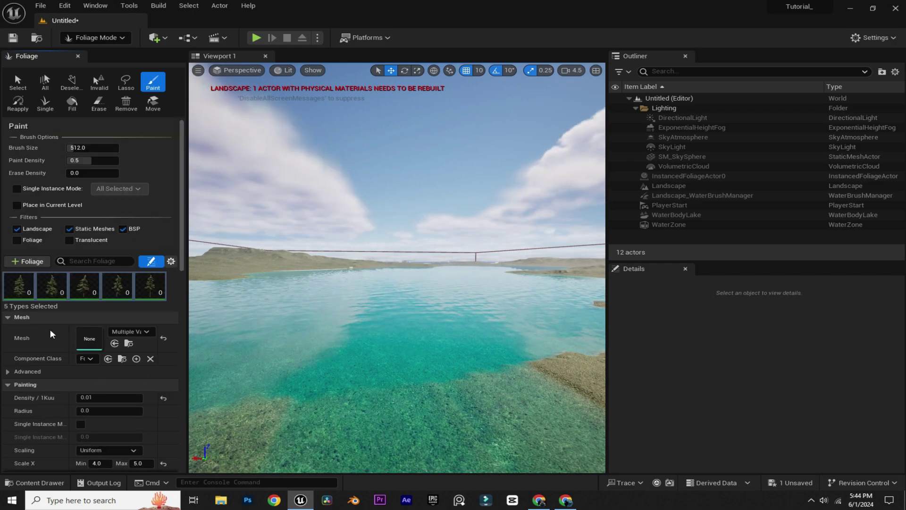
{"action": "scroll", "coordinate": [101, 346], "scroll_direction": "down", "scroll_amount": 5}
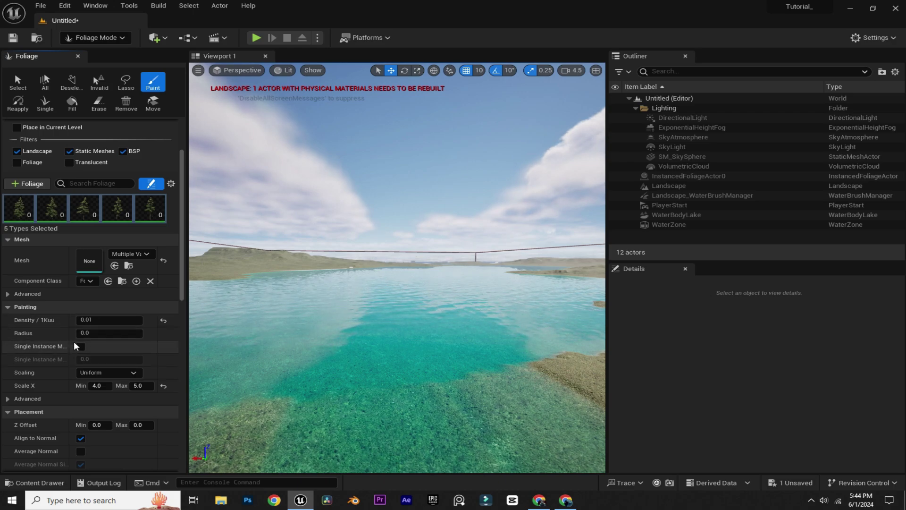
{"action": "scroll", "coordinate": [87, 189], "scroll_direction": "up", "scroll_amount": 5}
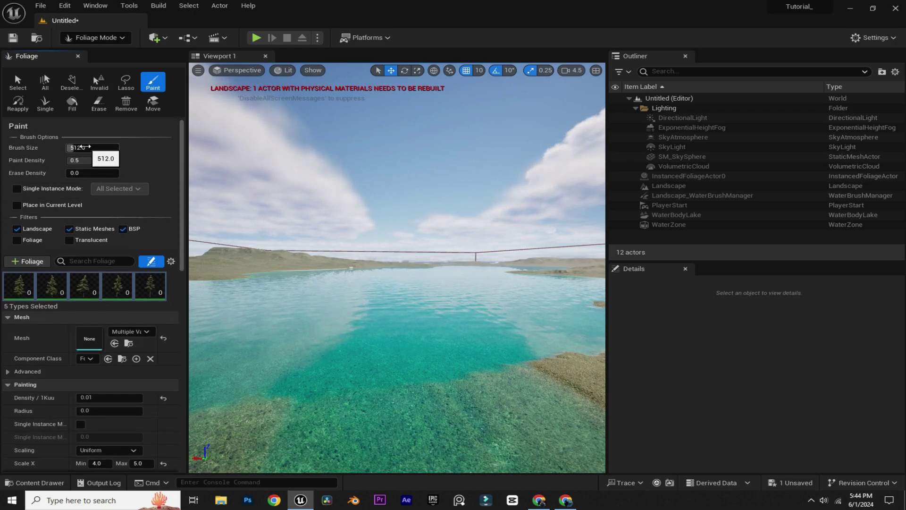
Enlarge the foliage brush to about 4000 and paint the first pines on the land beside the lake
{"action": "left_click_drag", "start_coordinate": [82, 148], "coordinate": [94, 148]}
{"action": "mouse_move", "coordinate": [396, 267]}
{"action": "right_mouse_down"}
{"action": "mouse_move", "coordinate": [557, 267]}
{"action": "mouse_move", "coordinate": [557, 302]}
{"action": "right_mouse_up"}
{"action": "left_click", "coordinate": [409, 331]}
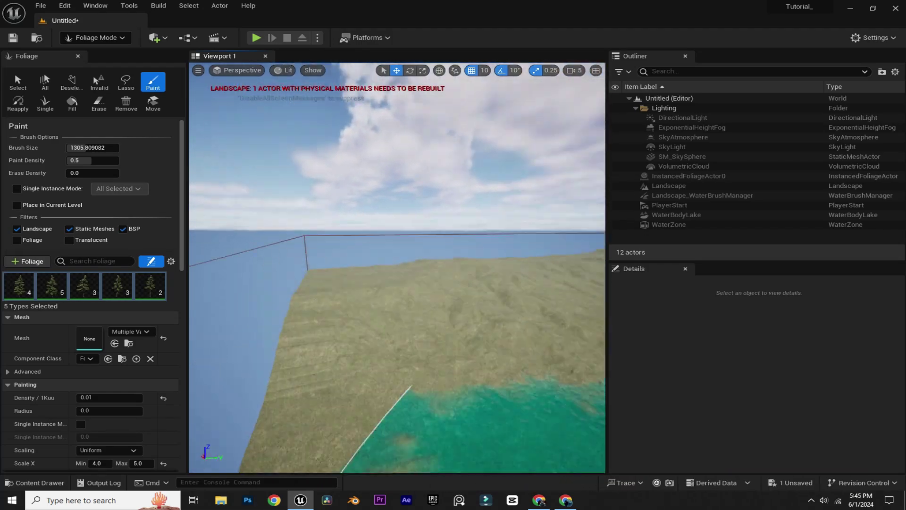
{"action": "left_click", "coordinate": [353, 308]}
{"action": "left_click_drag", "start_coordinate": [353, 308], "coordinate": [384, 299]}
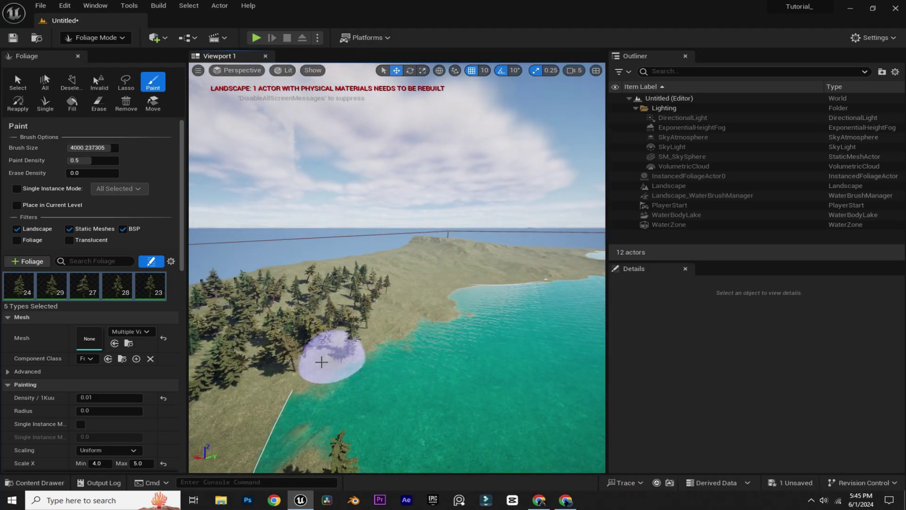
Paint pines along the lake's long shore and on around its far end
{"action": "mouse_move", "coordinate": [313, 360]}
{"action": "left_mouse_down"}
{"action": "mouse_move", "coordinate": [374, 279]}
{"action": "mouse_move", "coordinate": [526, 274]}
{"action": "mouse_move", "coordinate": [453, 260]}
{"action": "left_mouse_up"}
{"action": "right_click_drag", "start_coordinate": [453, 260], "coordinate": [500, 251]}
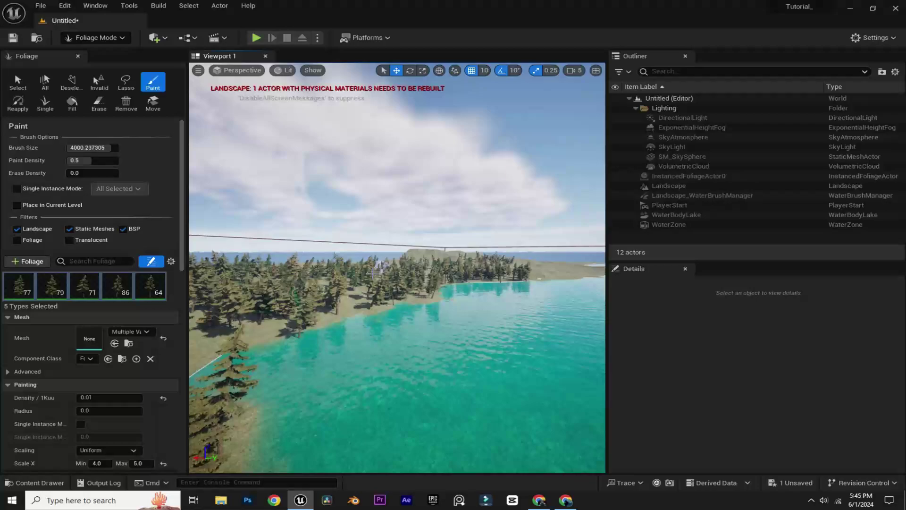
{"action": "left_click_drag", "start_coordinate": [397, 265], "coordinate": [262, 307]}
{"action": "right_click_drag", "start_coordinate": [420, 300], "coordinate": [472, 288]}
{"action": "scroll", "coordinate": [421, 301], "scroll_direction": "up", "scroll_amount": 1}
{"action": "mouse_move", "coordinate": [423, 304]}
{"action": "left_mouse_down"}
{"action": "mouse_move", "coordinate": [372, 284]}
{"action": "mouse_move", "coordinate": [235, 327]}
{"action": "left_mouse_up"}
{"action": "right_click_drag", "start_coordinate": [234, 326], "coordinate": [313, 283]}
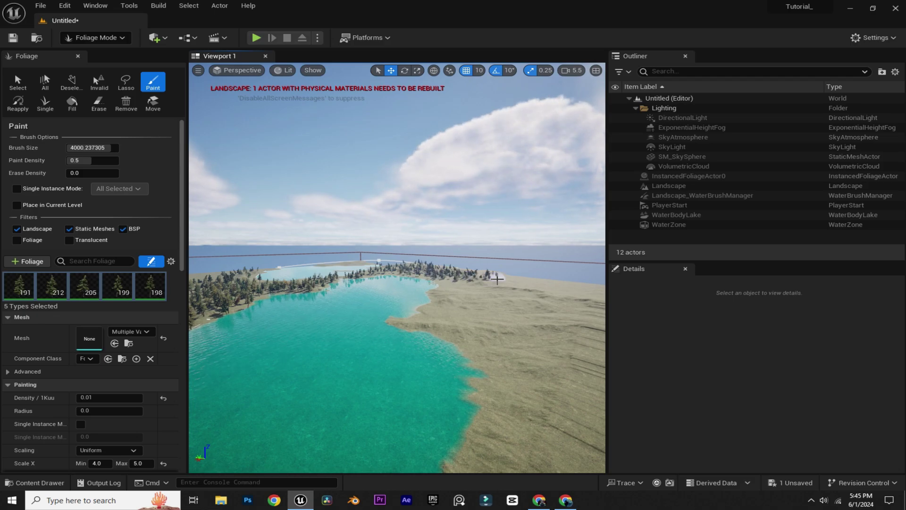
Paint pines along the bare opposite shore down to the landscape's near edge
{"action": "left_click_drag", "start_coordinate": [434, 310], "coordinate": [486, 307]}
{"action": "right_click_drag", "start_coordinate": [485, 306], "coordinate": [485, 331]}
{"action": "left_click_drag", "start_coordinate": [485, 307], "coordinate": [520, 288]}
{"action": "right_click_drag", "start_coordinate": [519, 288], "coordinate": [552, 312]}
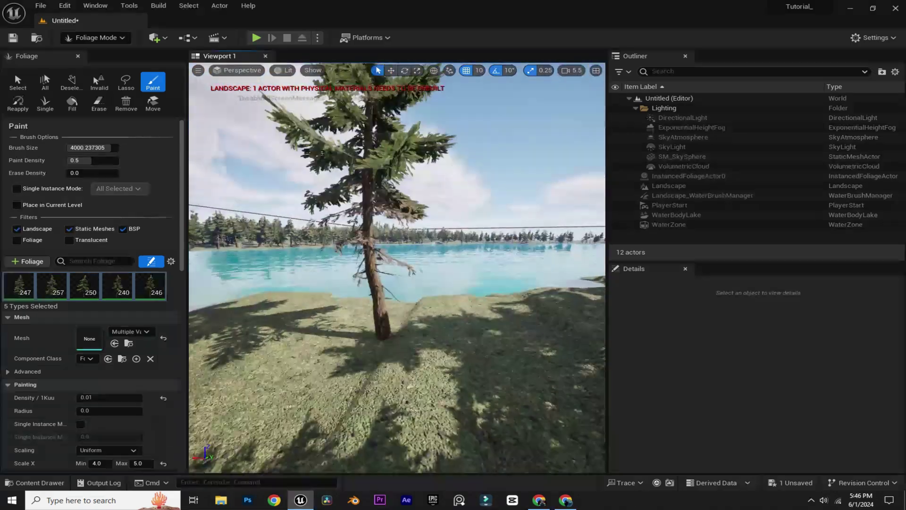
{"action": "right_click_drag", "start_coordinate": [394, 263], "coordinate": [394, 288]}
Switch to Landscape mode and raise the partly submerged bank at the lake's near edge with the Sculpt tool
{"action": "key", "text": "shift+1"}
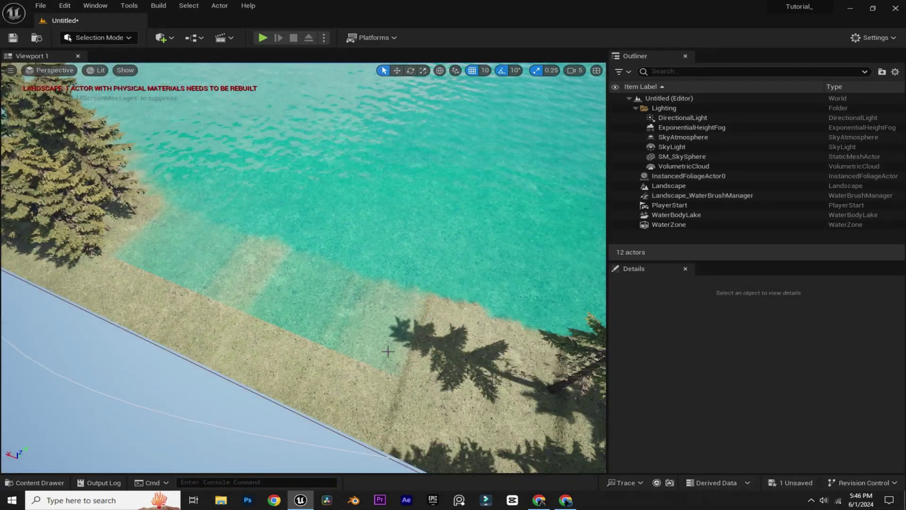
{"action": "left_click", "coordinate": [114, 42]}
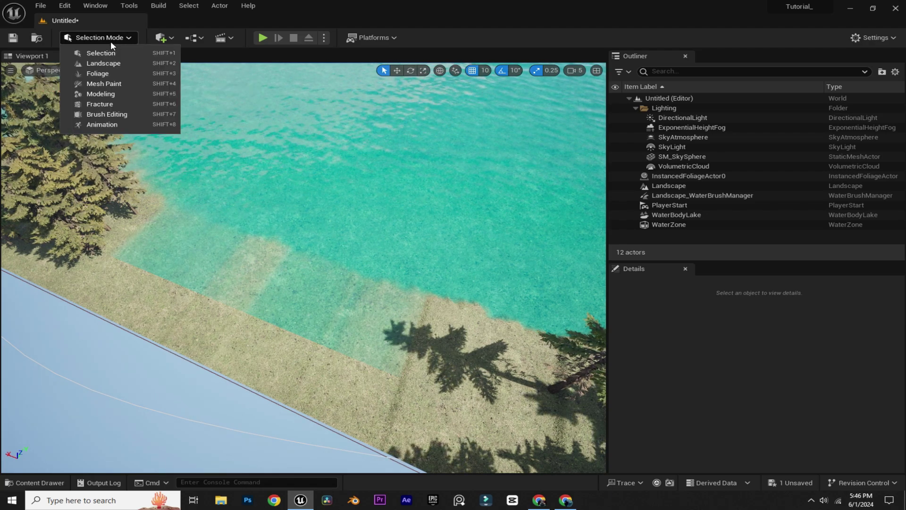
{"action": "left_click", "coordinate": [112, 63]}
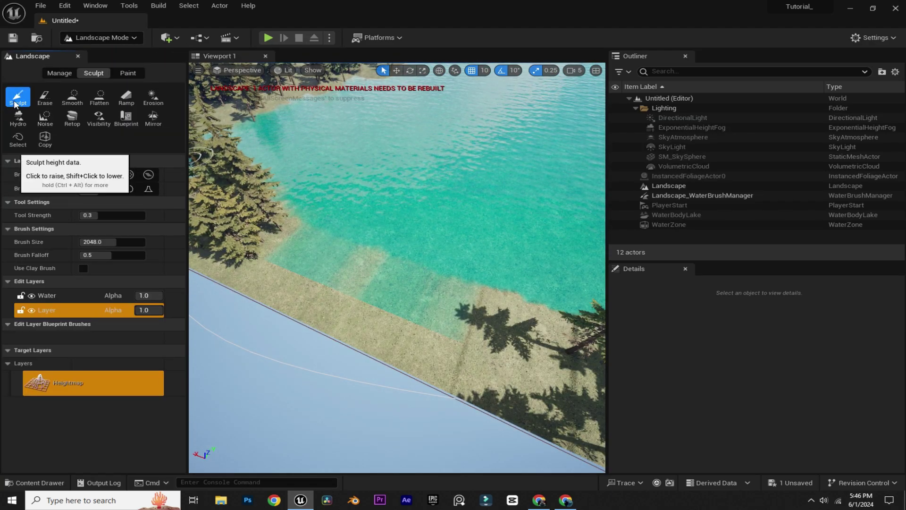
{"action": "mouse_move", "coordinate": [442, 312]}
{"action": "left_mouse_down"}
{"action": "mouse_move", "coordinate": [405, 307]}
{"action": "mouse_move", "coordinate": [435, 301]}
{"action": "mouse_move", "coordinate": [295, 245]}
{"action": "mouse_move", "coordinate": [279, 253]}
{"action": "mouse_move", "coordinate": [314, 259]}
{"action": "mouse_move", "coordinate": [372, 241]}
{"action": "left_mouse_up"}
{"action": "mouse_move", "coordinate": [448, 285]}
{"action": "right_mouse_down"}
{"action": "mouse_move", "coordinate": [427, 257]}
{"action": "mouse_move", "coordinate": [396, 360]}
{"action": "right_mouse_up"}
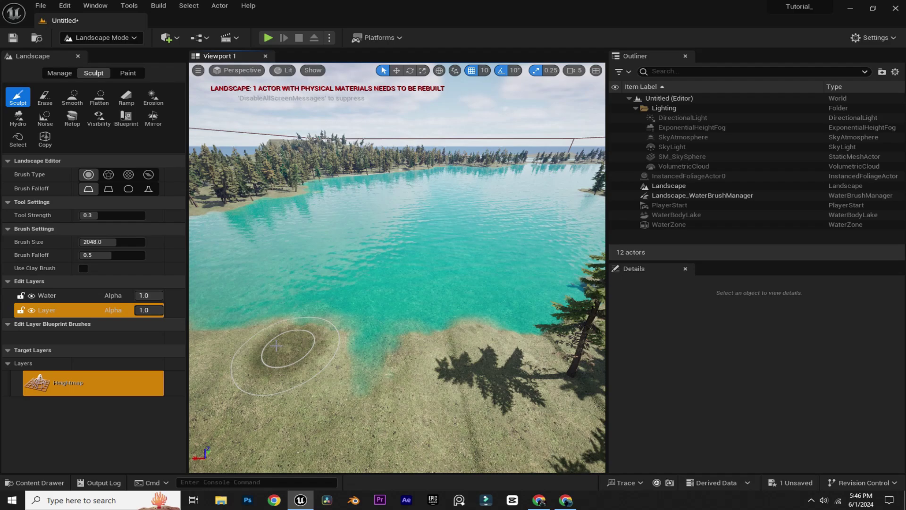
{"action": "mouse_move", "coordinate": [292, 373]}
{"action": "right_mouse_down"}
{"action": "mouse_move", "coordinate": [363, 326]}
{"action": "mouse_move", "coordinate": [401, 283]}
{"action": "right_mouse_up"}
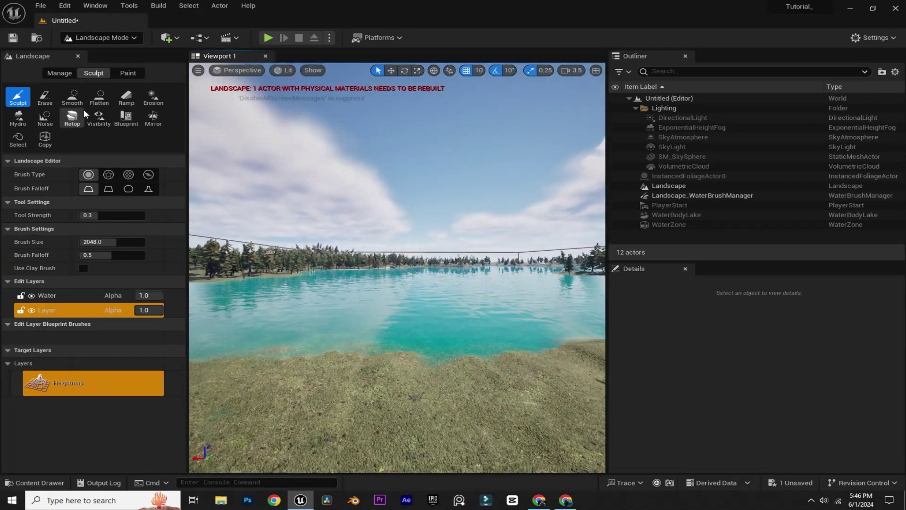
Return to Foliage mode, paint more pines around the lake at density 0.1, and erase stray ones at the waterline
{"action": "left_click", "coordinate": [100, 37]}
{"action": "left_click", "coordinate": [93, 55]}
{"action": "right_click_drag", "start_coordinate": [303, 267], "coordinate": [303, 262]}
{"action": "scroll", "coordinate": [303, 267], "scroll_direction": "down", "scroll_amount": 3}
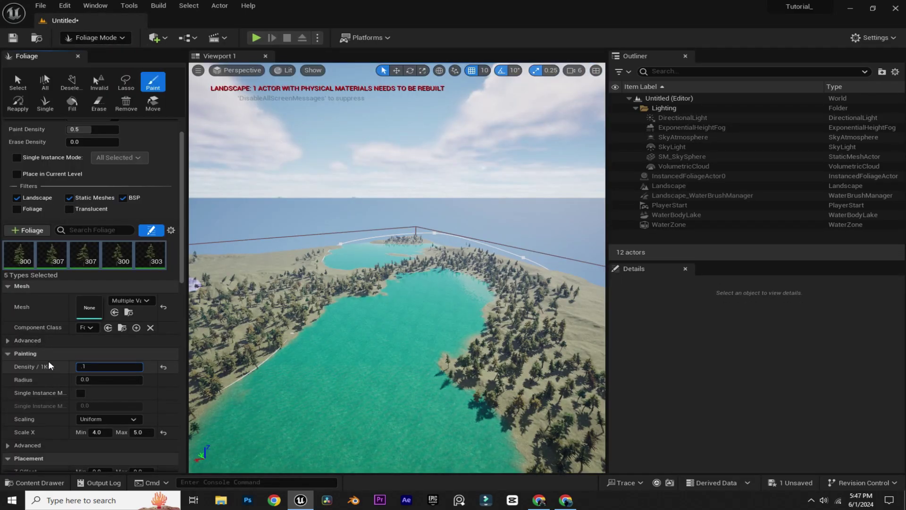
{"action": "left_click", "coordinate": [426, 267]}
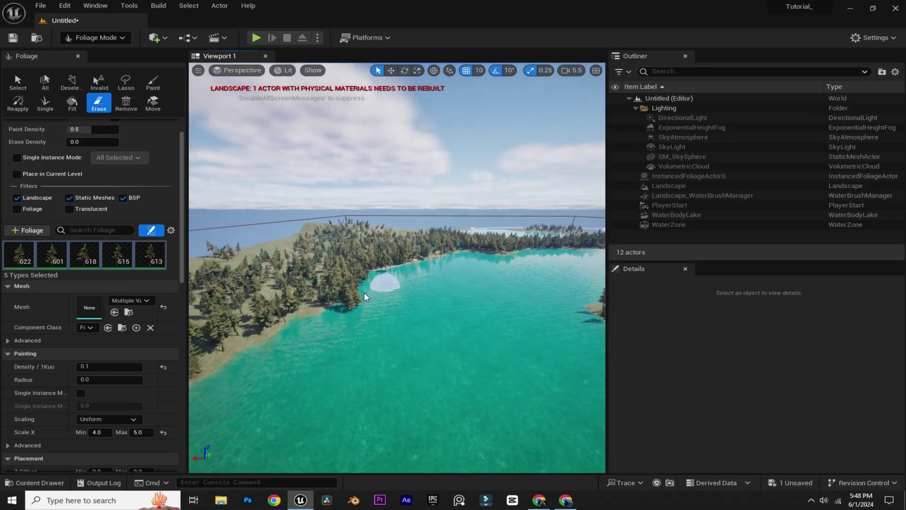
{"action": "left_click", "coordinate": [365, 297], "text": "shift"}
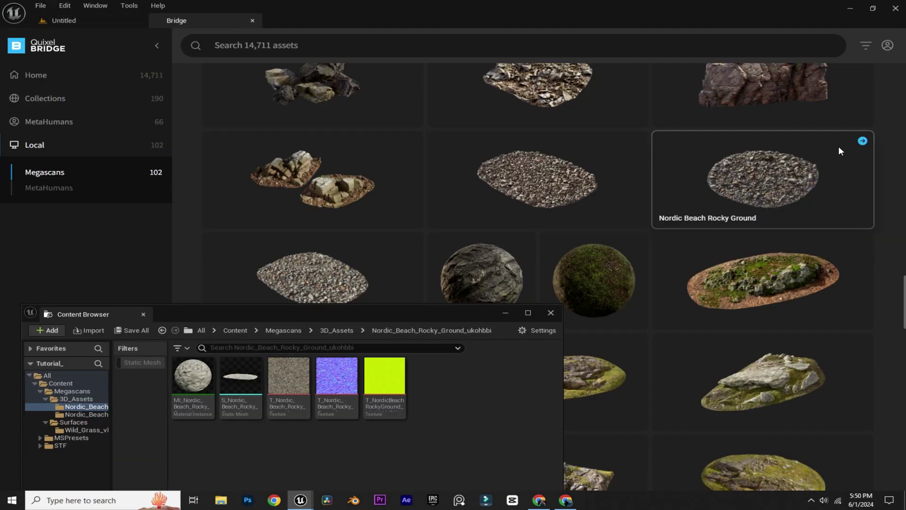
Add Nordic Beach Rocky Ground, the Tundra rocky ground, rock formation and mossy boulder, and a Nordic Beach rock formation from Bridge's local Megascans
{"action": "left_click", "coordinate": [862, 141]}
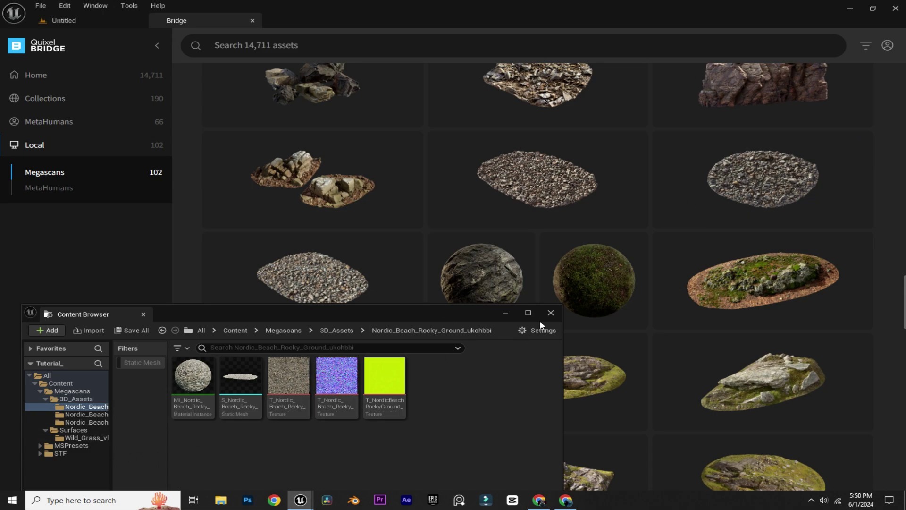
{"action": "left_click", "coordinate": [550, 313]}
{"action": "scroll", "coordinate": [566, 320], "scroll_direction": "up", "scroll_amount": 1}
{"action": "scroll", "coordinate": [617, 324], "scroll_direction": "down", "scroll_amount": 11}
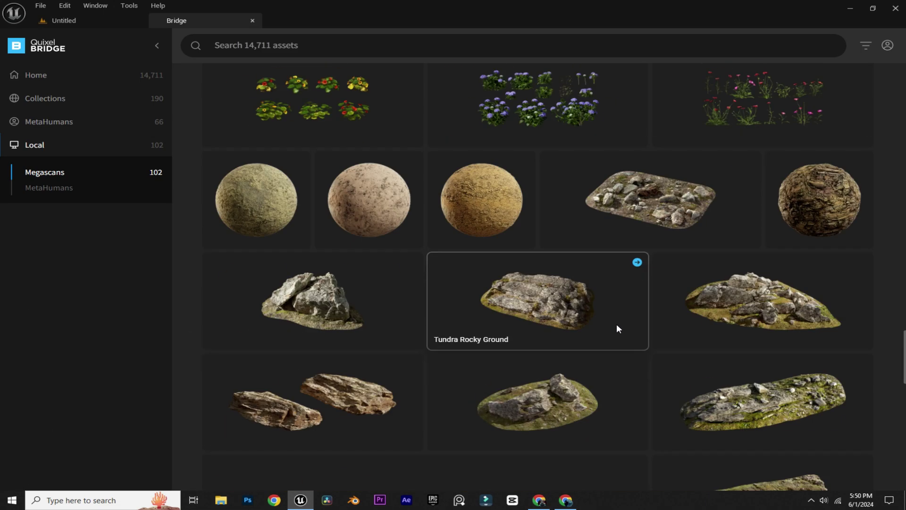
{"action": "left_click", "coordinate": [412, 263]}
{"action": "left_click", "coordinate": [519, 313]}
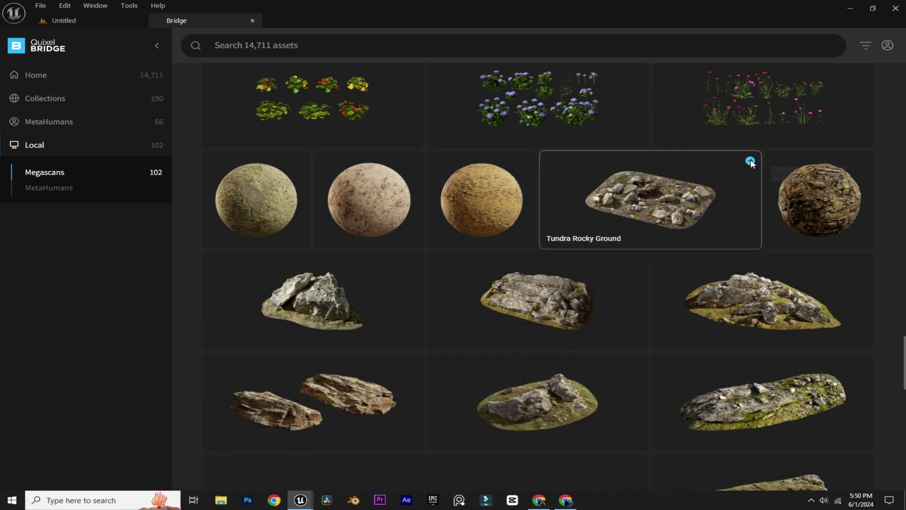
{"action": "scroll", "coordinate": [584, 346], "scroll_direction": "down", "scroll_amount": 3}
{"action": "left_click", "coordinate": [637, 217]}
{"action": "left_click", "coordinate": [520, 313]}
{"action": "scroll", "coordinate": [610, 321], "scroll_direction": "down", "scroll_amount": 8}
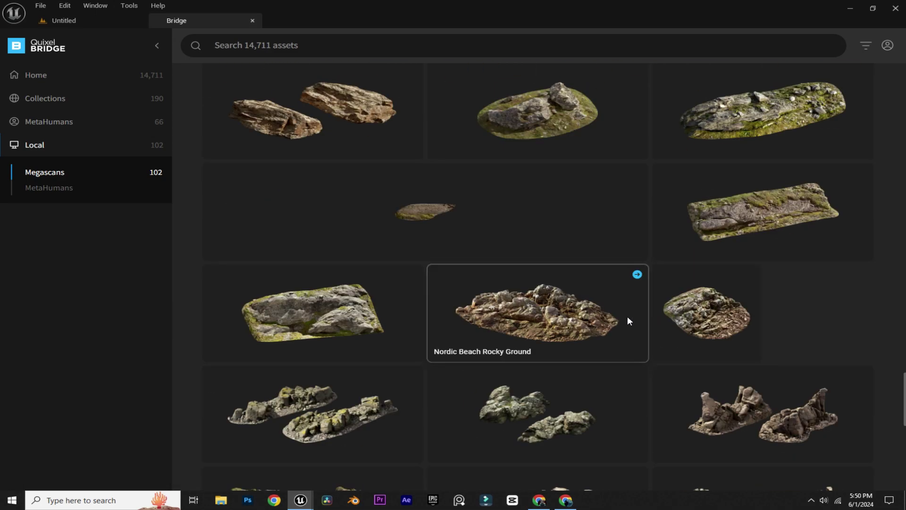
{"action": "left_click", "coordinate": [863, 134]}
{"action": "left_click", "coordinate": [176, 20]}
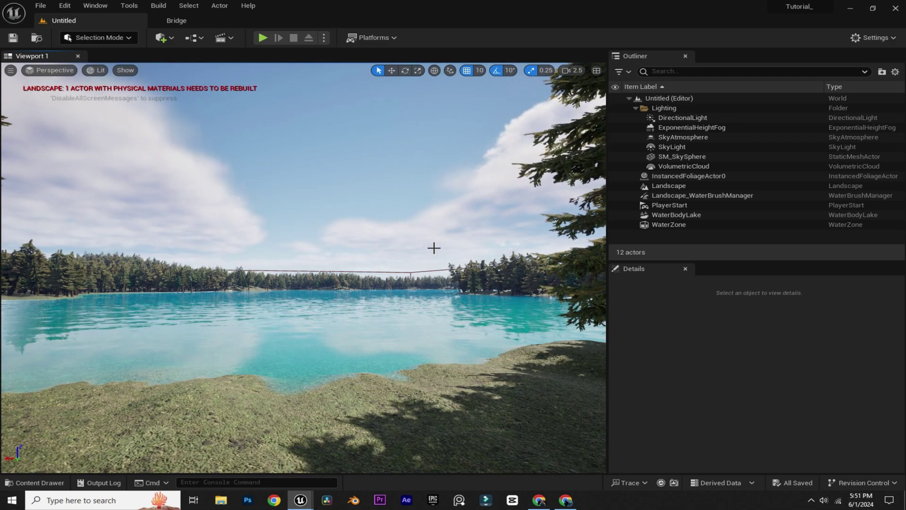
Show only the static meshes in the project's Megascans folder
{"action": "key", "text": "ctrl+space"}
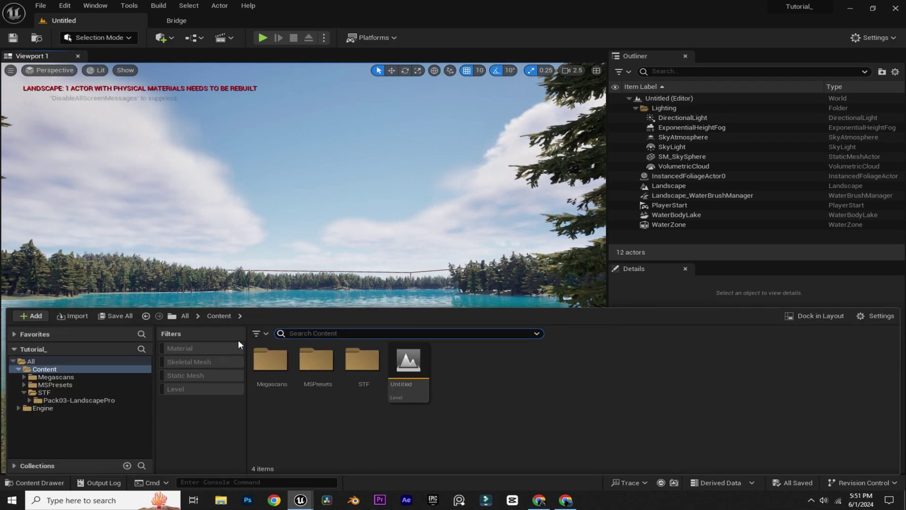
{"action": "left_click", "coordinate": [75, 377]}
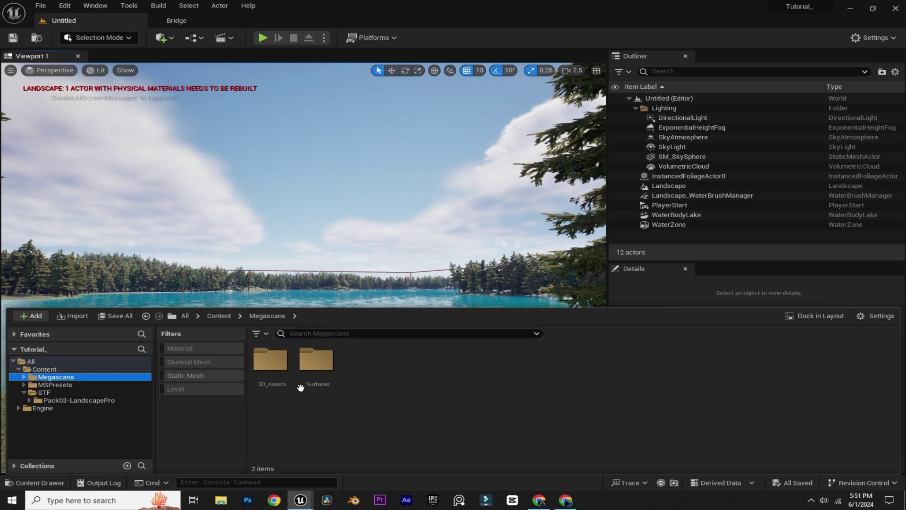
{"action": "left_click", "coordinate": [200, 374]}
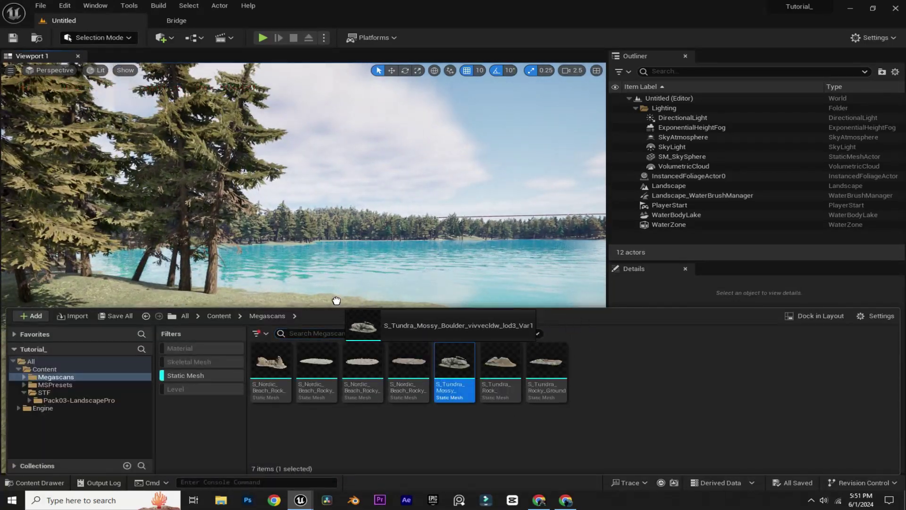
Place the Tundra Mossy Boulder, Rock Formation and Rocky Ground on the near grassy bank, scaling the formation to about 5.41 and rotating it into place
{"action": "left_click_drag", "start_coordinate": [295, 288], "coordinate": [331, 306]}
{"action": "key", "text": "r"}
{"action": "key", "text": "e"}
{"action": "left_click_drag", "start_coordinate": [298, 367], "coordinate": [474, 131]}
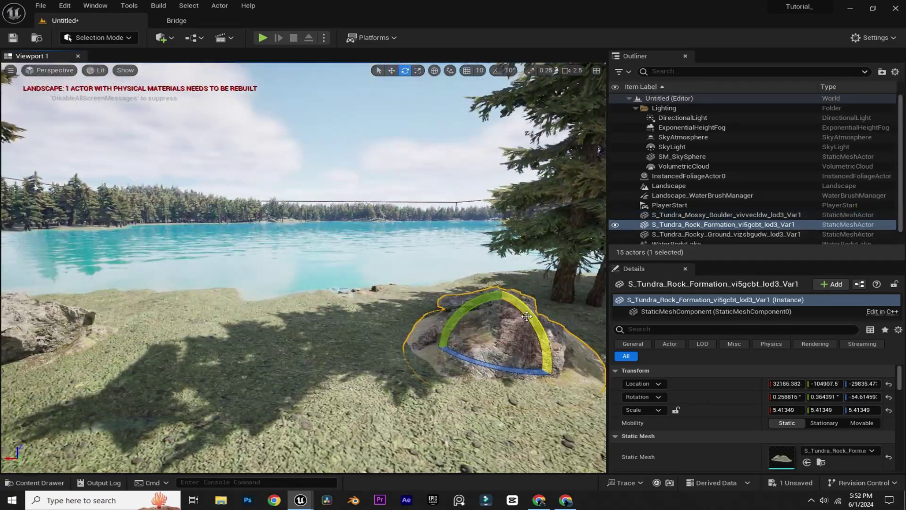
{"action": "left_click", "coordinate": [401, 156]}
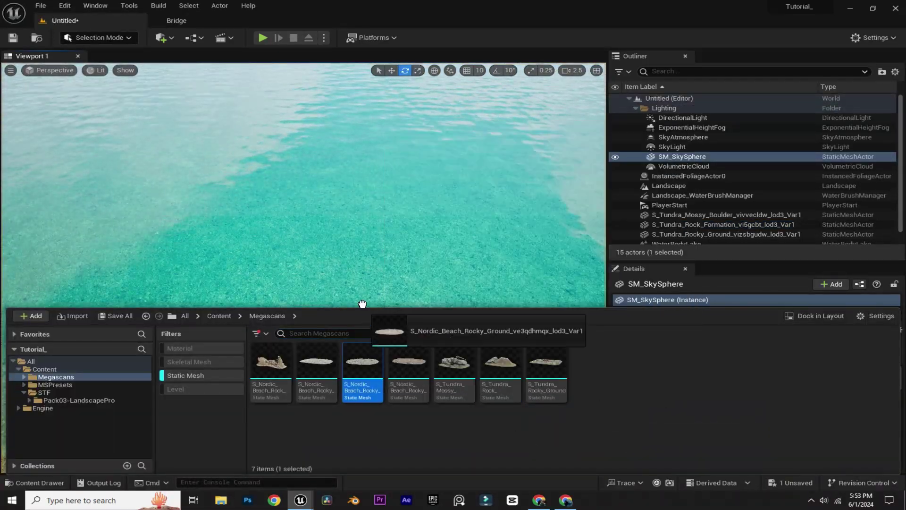
Place the ve3qdhmqx Nordic Beach Rocky Ground in the shallows at scale about 9.31 and lay overlapping copies beside it
{"action": "left_click_drag", "start_coordinate": [360, 364], "coordinate": [333, 302]}
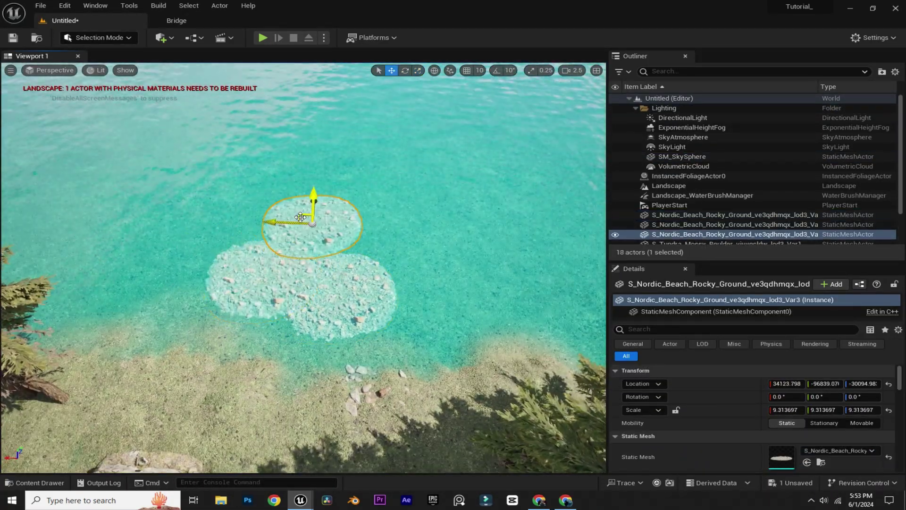
{"action": "left_click_drag", "start_coordinate": [314, 208], "coordinate": [166, 265], "text": "alt"}
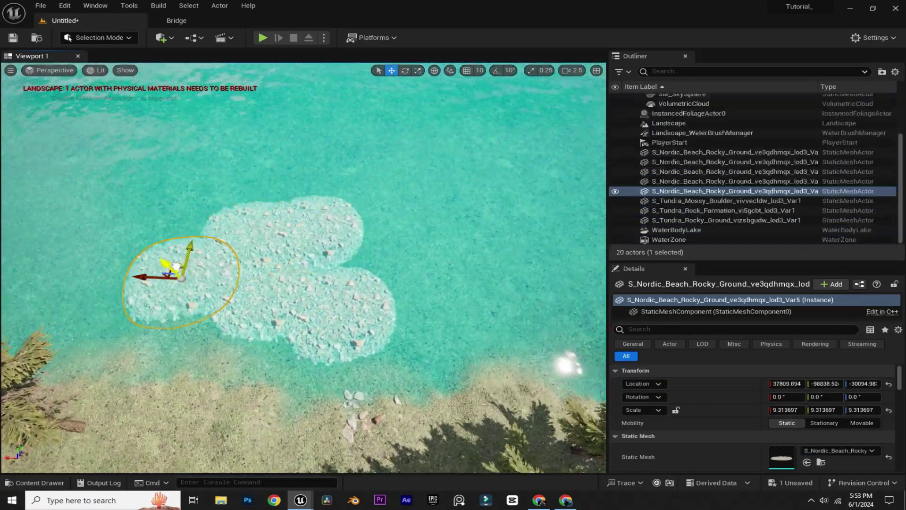
{"action": "key", "text": "ctrl+z"}
{"action": "right_click_drag", "start_coordinate": [302, 264], "coordinate": [359, 257]}
{"action": "left_click_drag", "start_coordinate": [241, 265], "coordinate": [246, 228], "text": "alt"}
{"action": "left_click_drag", "start_coordinate": [245, 228], "coordinate": [208, 295], "text": "alt"}
Rotate the newest rocky ground patch and add further copies to widen the patchwork out into the lake
{"action": "key", "text": "e"}
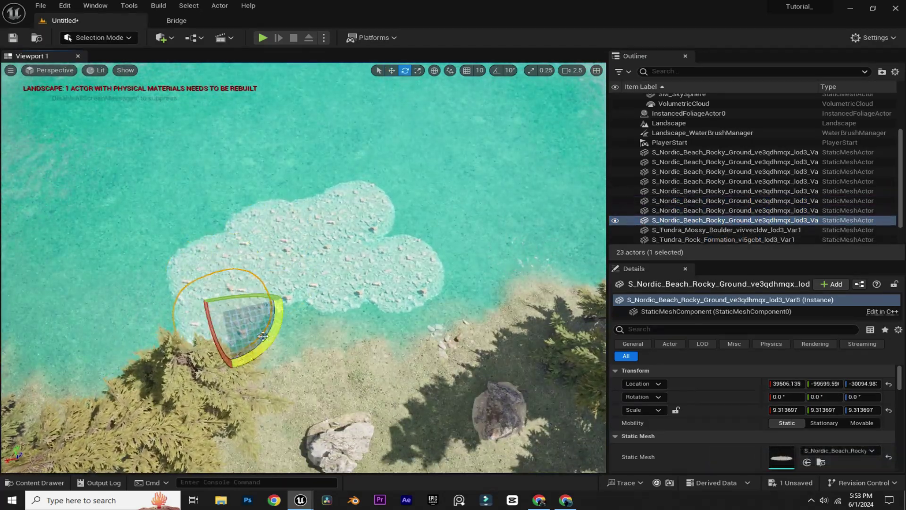
{"action": "left_click_drag", "start_coordinate": [255, 331], "coordinate": [231, 342]}
{"action": "key", "text": "w"}
{"action": "left_click_drag", "start_coordinate": [208, 295], "coordinate": [330, 166], "text": "alt"}
{"action": "left_click_drag", "start_coordinate": [330, 166], "coordinate": [388, 213], "text": "alt"}
Select all twelve underwater rocky ground patches together and lower them onto the lakebed
{"action": "left_click", "coordinate": [740, 182]}
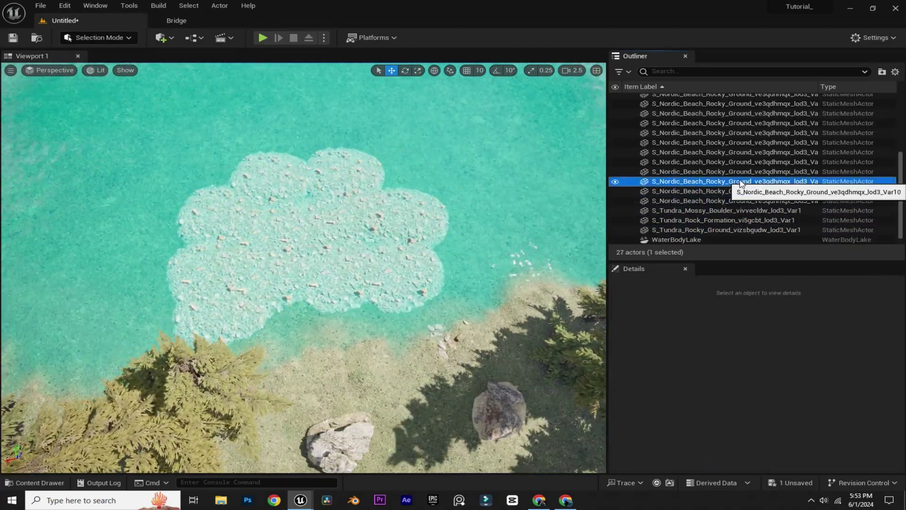
{"action": "right_click_drag", "start_coordinate": [425, 236], "coordinate": [424, 203]}
{"action": "scroll", "coordinate": [425, 203], "scroll_direction": "up", "scroll_amount": 1}
Duplicate the twelve-patch group, select 36 patches together and copy them across the near lakebed
{"action": "scroll", "coordinate": [759, 144], "scroll_direction": "up", "scroll_amount": 2}
{"action": "left_click", "coordinate": [760, 125]}
{"action": "left_click", "coordinate": [760, 232], "text": "shift"}
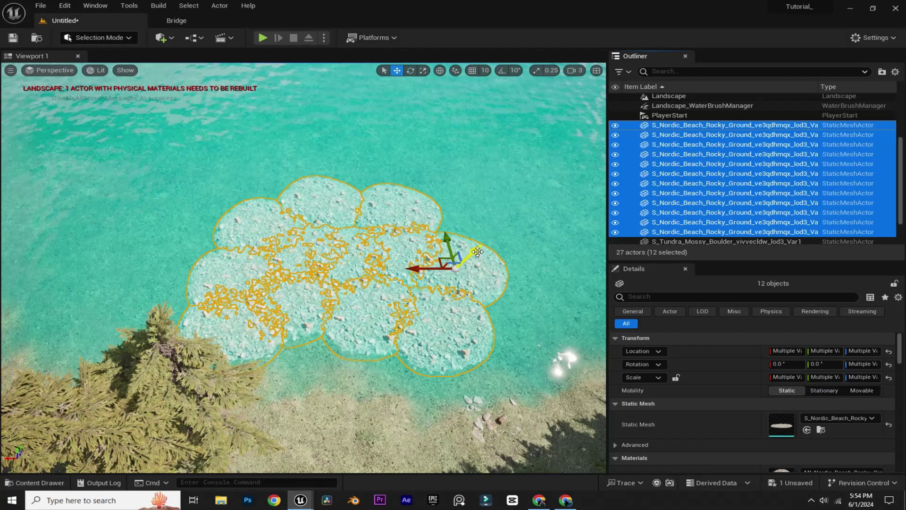
{"action": "mouse_move", "coordinate": [467, 254]}
{"action": "right_mouse_down"}
{"action": "mouse_move", "coordinate": [467, 156]}
{"action": "mouse_move", "coordinate": [467, 255]}
{"action": "right_mouse_up"}
{"action": "left_click_drag", "start_coordinate": [383, 266], "coordinate": [338, 248], "text": "alt"}
{"action": "left_click", "coordinate": [489, 256]}
{"action": "left_click", "coordinate": [760, 191]}
Lay more copies of the 36-patch group along the near shore, rotating them to follow the shoreline
{"action": "scroll", "coordinate": [765, 142], "scroll_direction": "up", "scroll_amount": 8}
{"action": "left_click", "coordinate": [770, 125], "text": "shift"}
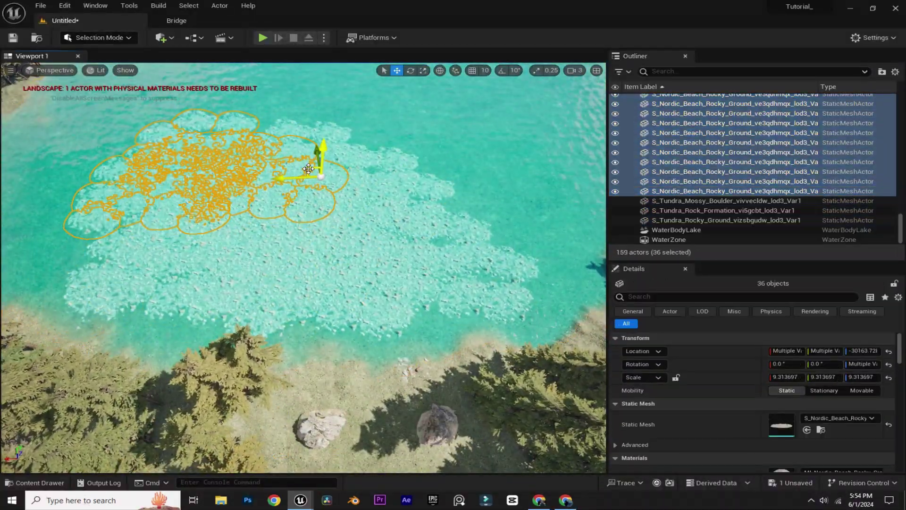
{"action": "left_click", "coordinate": [309, 167]}
{"action": "key", "text": "ctrl+z"}
{"action": "right_click_drag", "start_coordinate": [311, 188], "coordinate": [312, 161]}
{"action": "scroll", "coordinate": [311, 161], "scroll_direction": "up", "scroll_amount": 1}
{"action": "left_click_drag", "start_coordinate": [351, 180], "coordinate": [353, 184], "text": "alt"}
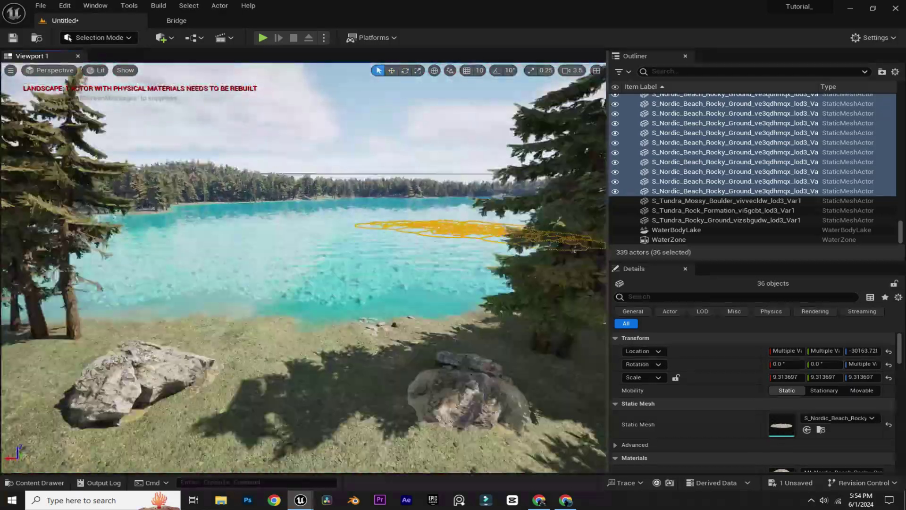
{"action": "left_click", "coordinate": [302, 123]}
{"action": "right_click_drag", "start_coordinate": [302, 198], "coordinate": [302, 292]}
Place the vf5pajccb Nordic Beach Rocky Ground at the near waterline and scale it up
{"action": "key", "text": "ctrl+space"}
{"action": "left_click_drag", "start_coordinate": [198, 387], "coordinate": [398, 231]}
{"action": "key", "text": "r"}
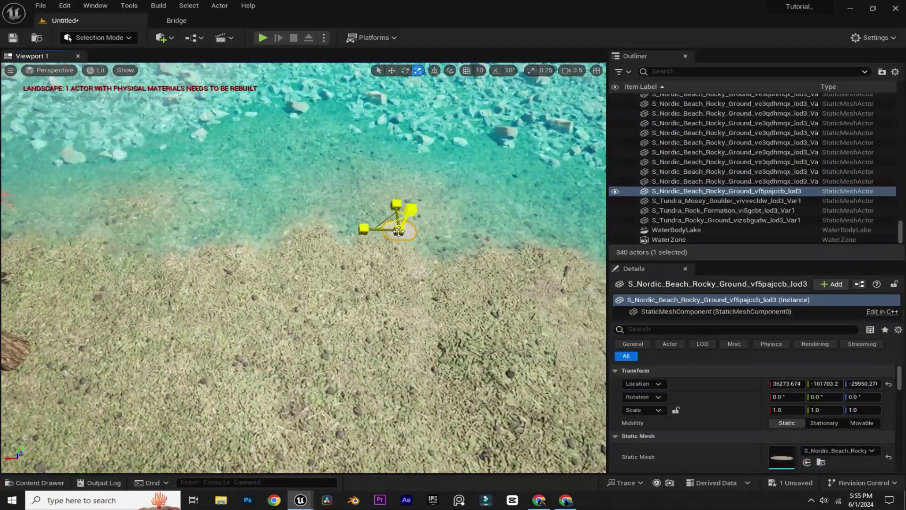
{"action": "left_click_drag", "start_coordinate": [356, 262], "coordinate": [350, 231], "text": "alt"}
Lay overlapping copies of the waterline rock patch along the near bank and settle them into the ground
{"action": "left_click_drag", "start_coordinate": [331, 236], "coordinate": [233, 223], "text": "alt"}
{"action": "left_click", "coordinate": [283, 269]}
{"action": "key", "text": "ctrl+z"}
{"action": "left_click", "coordinate": [283, 269]}
{"action": "left_click", "coordinate": [293, 293]}
{"action": "right_click_drag", "start_coordinate": [293, 292], "coordinate": [293, 260]}
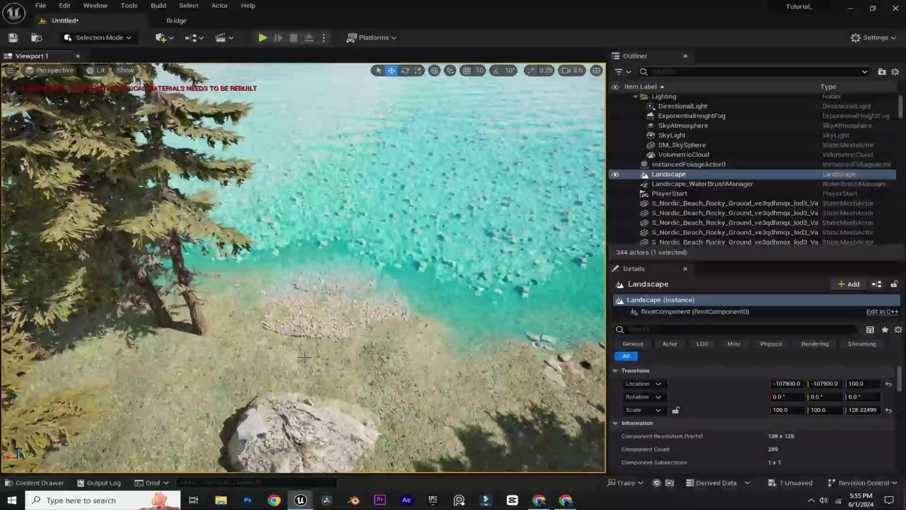
{"action": "left_click", "coordinate": [311, 316]}
{"action": "left_click_drag", "start_coordinate": [307, 280], "coordinate": [308, 286]}
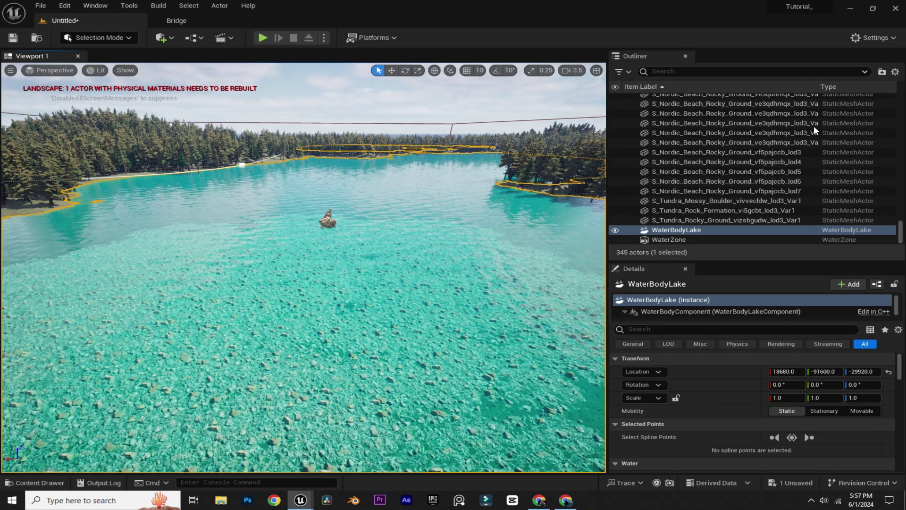
Open the Water_Material_Lake instance from WaterBodyLake's rendering properties
{"action": "scroll", "coordinate": [793, 429], "scroll_direction": "down", "scroll_amount": 3}
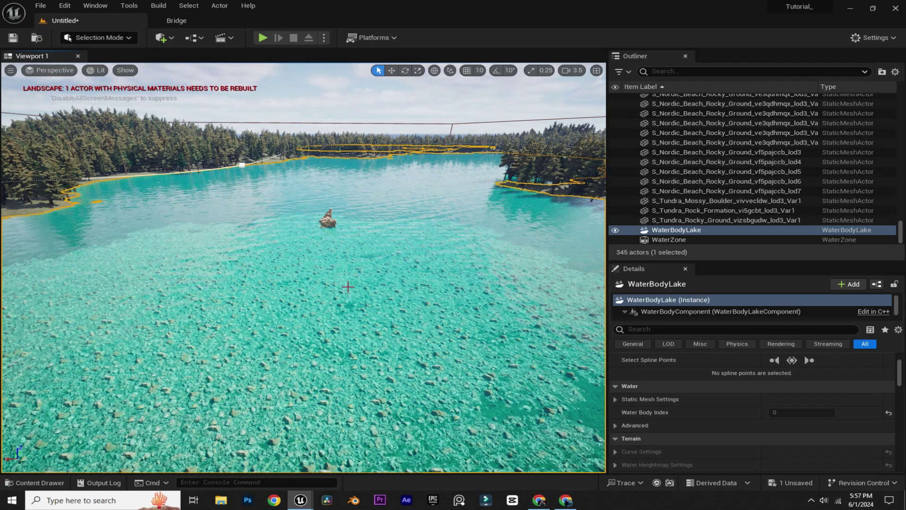
{"action": "scroll", "coordinate": [824, 443], "scroll_direction": "down", "scroll_amount": 10}
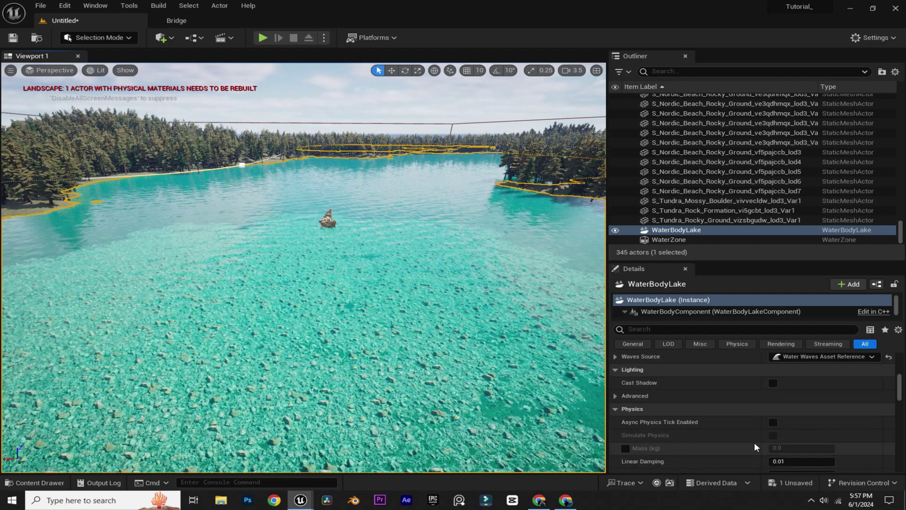
{"action": "scroll", "coordinate": [740, 432], "scroll_direction": "down", "scroll_amount": 8}
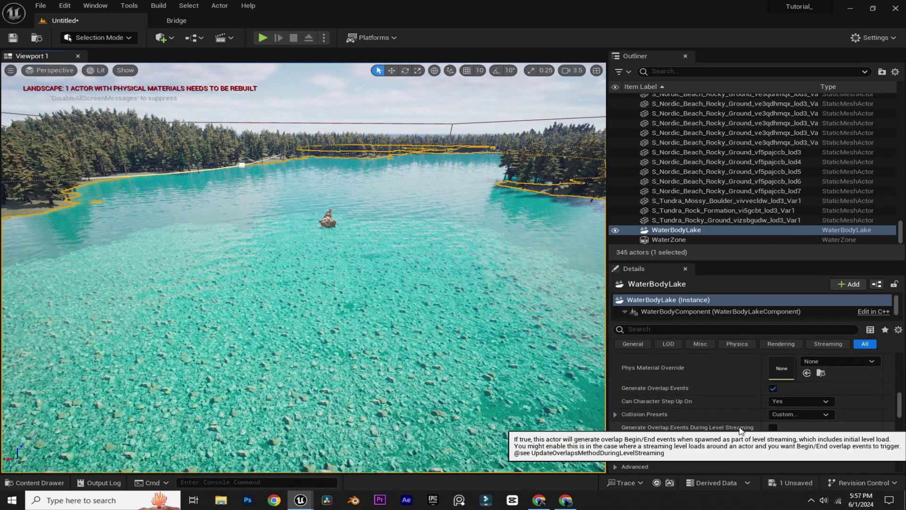
{"action": "scroll", "coordinate": [738, 428], "scroll_direction": "down", "scroll_amount": 6}
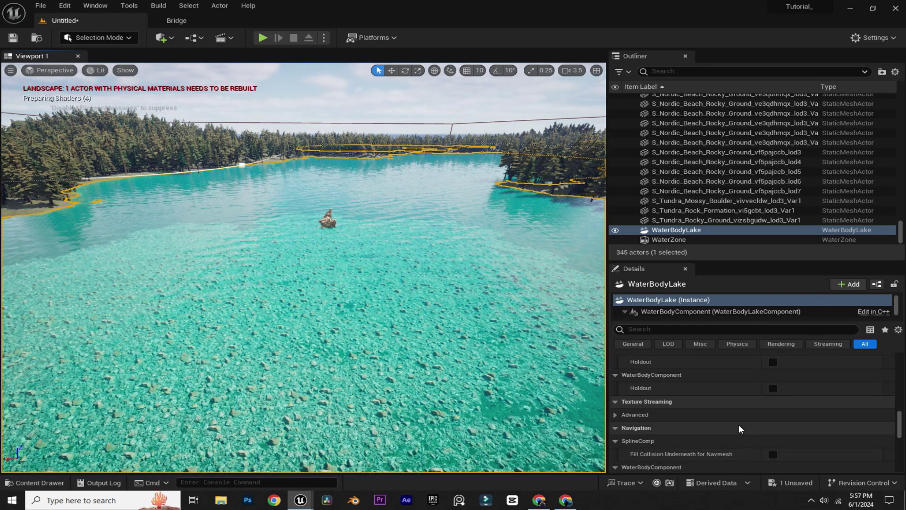
{"action": "scroll", "coordinate": [739, 428], "scroll_direction": "down", "scroll_amount": 6}
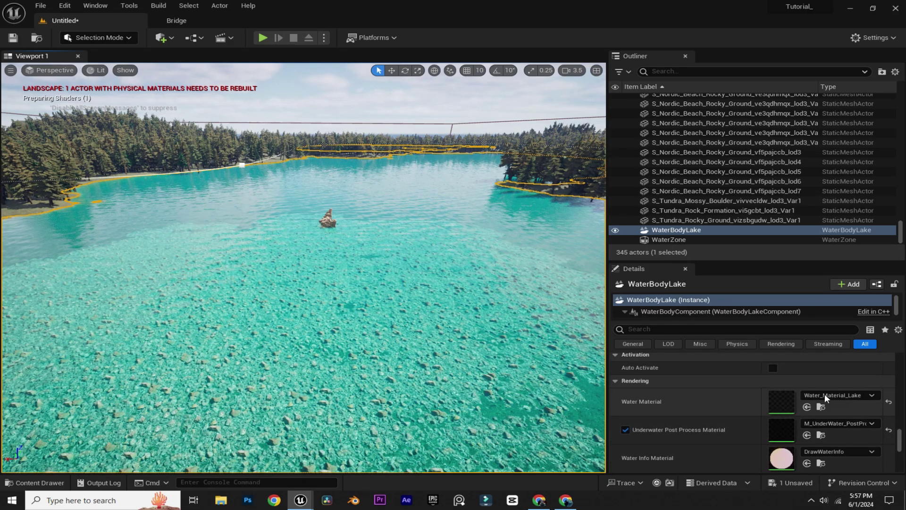
{"action": "double_click", "coordinate": [785, 402]}
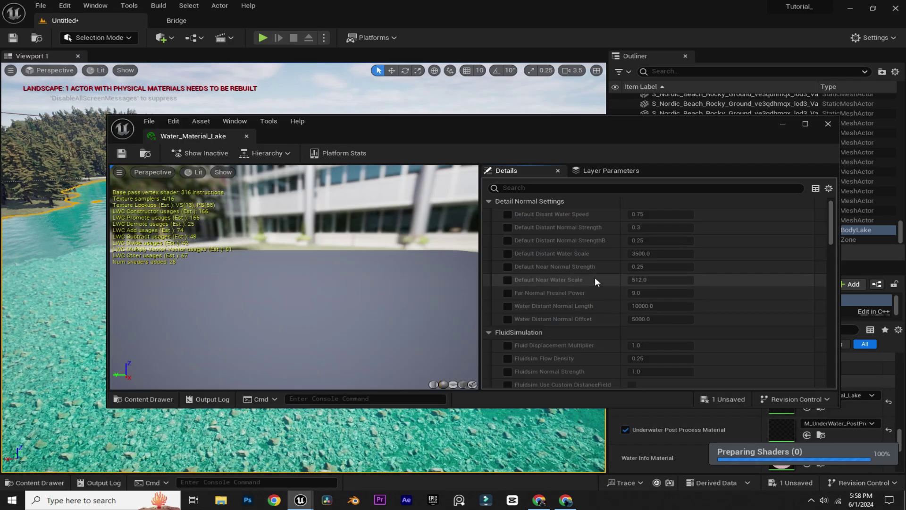
Examine the Absorption and Scattering colours among the water material's global vector parameters, leaving both colours as they are
{"action": "scroll", "coordinate": [602, 259], "scroll_direction": "down", "scroll_amount": 8}
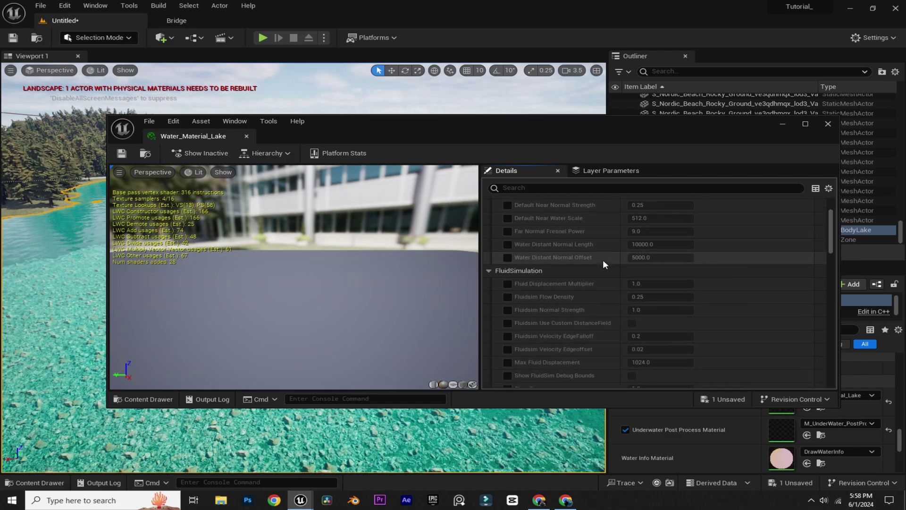
{"action": "scroll", "coordinate": [603, 263], "scroll_direction": "down", "scroll_amount": 6}
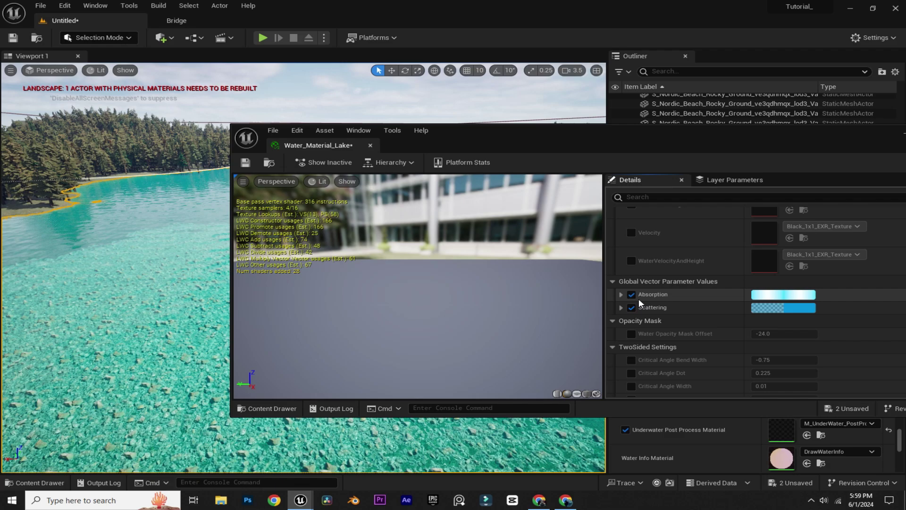
{"action": "left_click", "coordinate": [783, 295]}
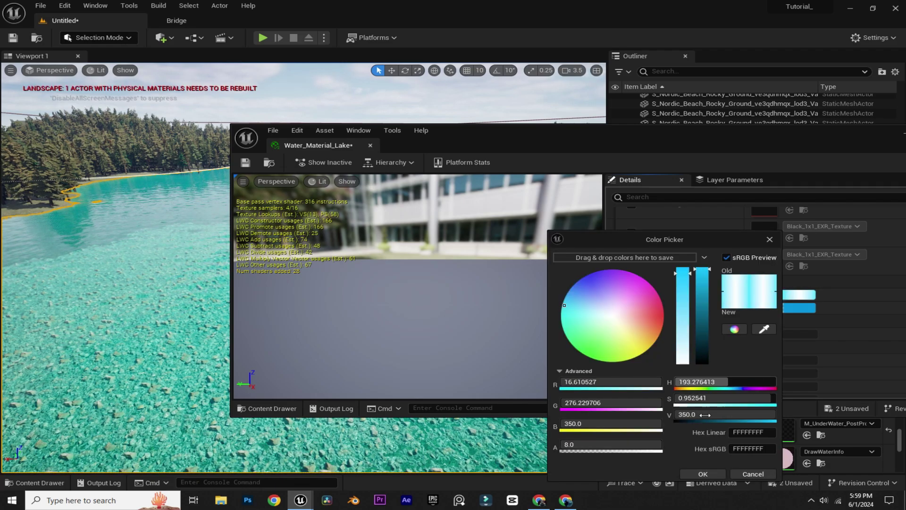
{"action": "left_click", "coordinate": [753, 474]}
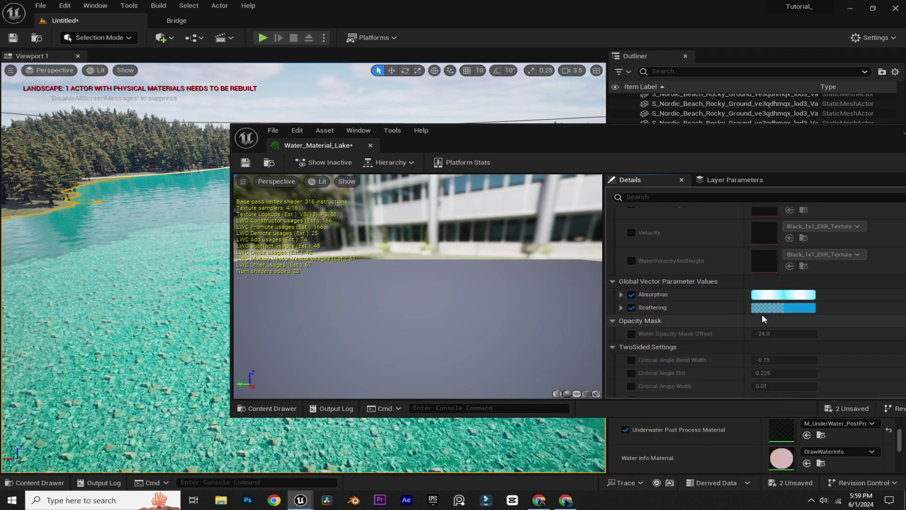
{"action": "left_click", "coordinate": [792, 310]}
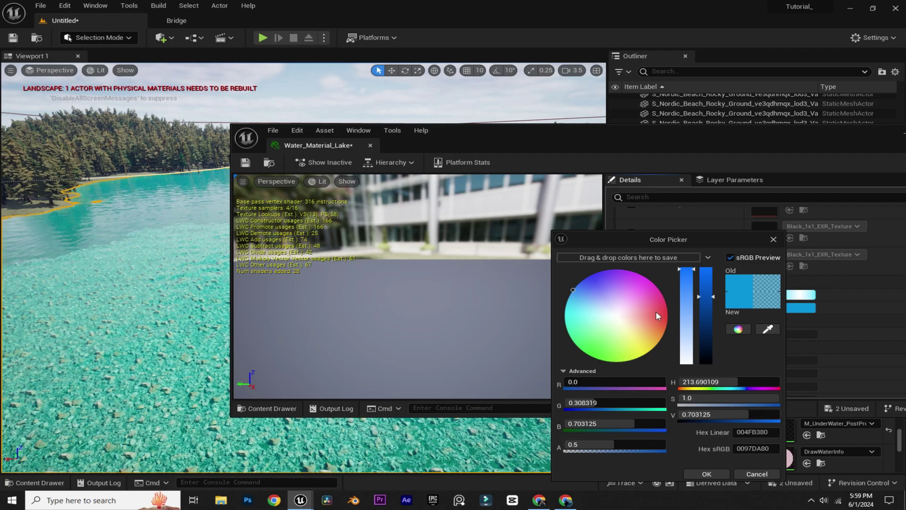
{"action": "left_click", "coordinate": [747, 473]}
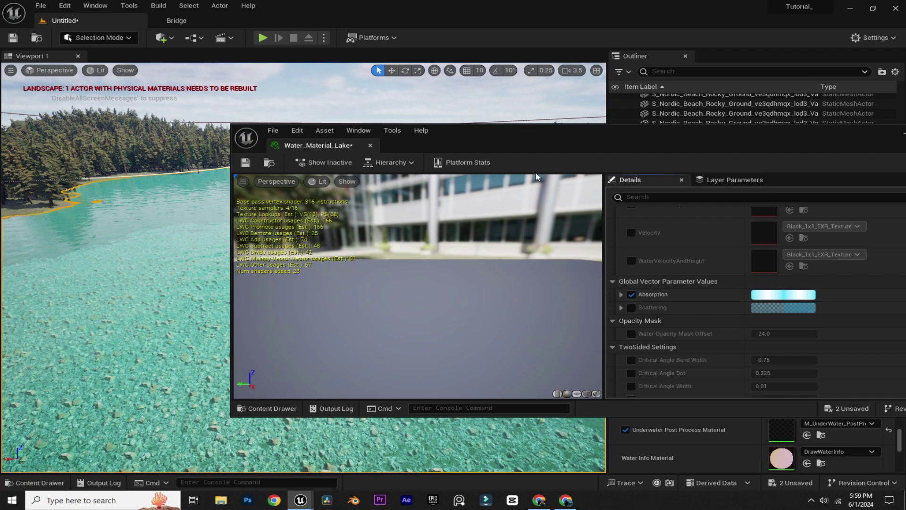
Turn the Scattering override back on in the water material and close the material editor
{"action": "left_click_drag", "start_coordinate": [539, 140], "coordinate": [606, 151]}
{"action": "left_click", "coordinate": [697, 319]}
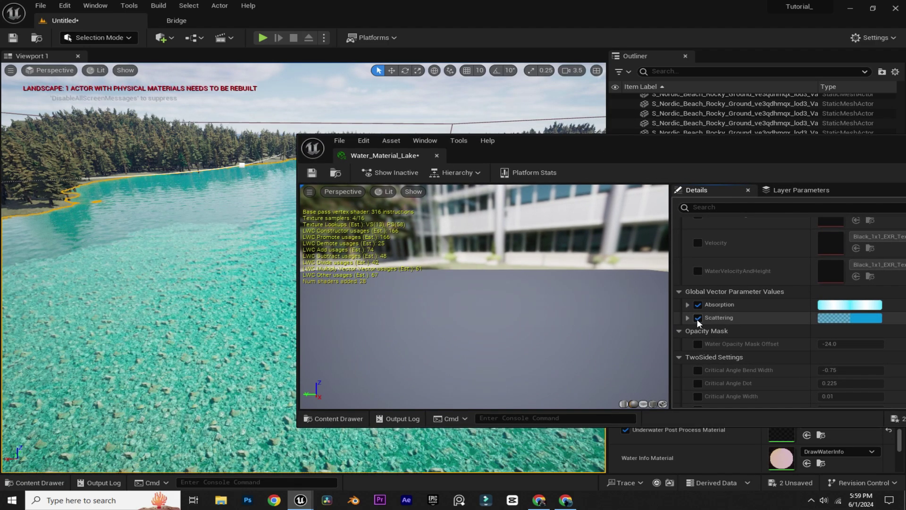
{"action": "scroll", "coordinate": [699, 322], "scroll_direction": "up", "scroll_amount": 1}
{"action": "left_click_drag", "start_coordinate": [716, 145], "coordinate": [506, 159]}
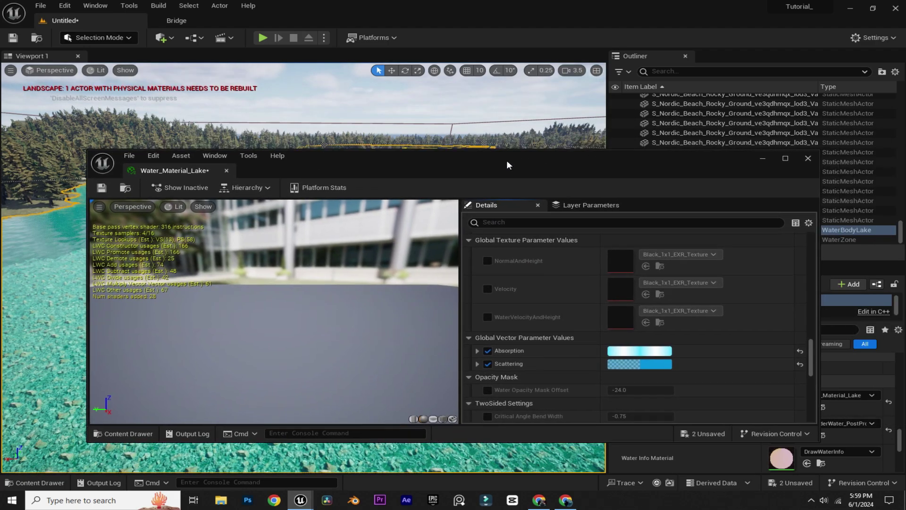
{"action": "left_click", "coordinate": [807, 159]}
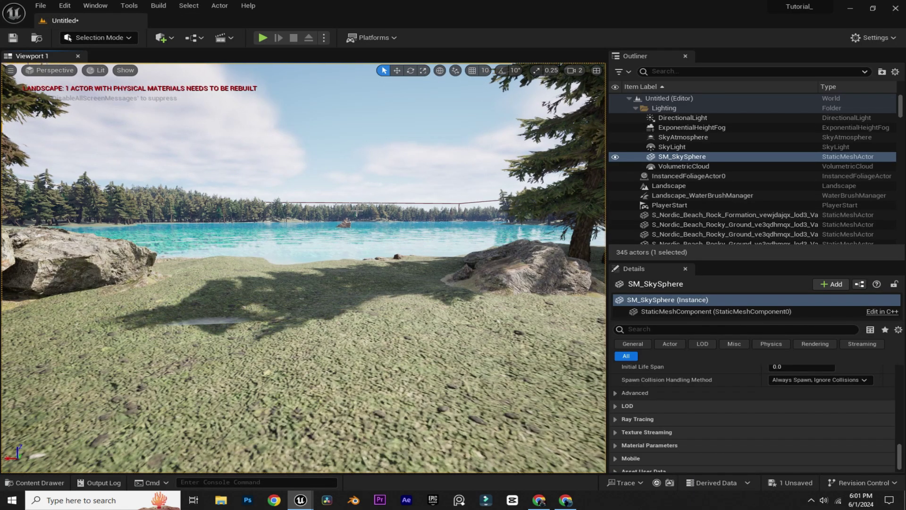
Switch to Foliage mode and add the six Ribbon_Grass static meshes from the Megascans 3D_Plants folder to the foliage palette
{"action": "left_click", "coordinate": [126, 38]}
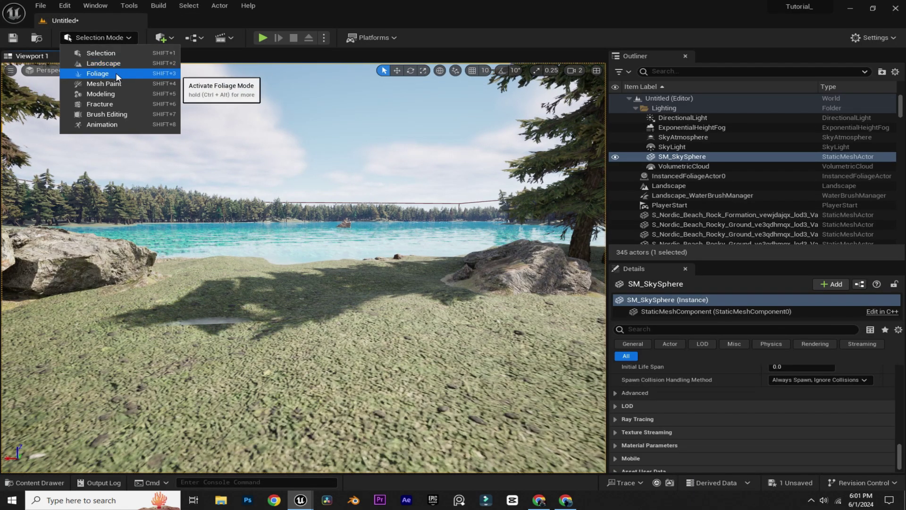
{"action": "left_click", "coordinate": [116, 75]}
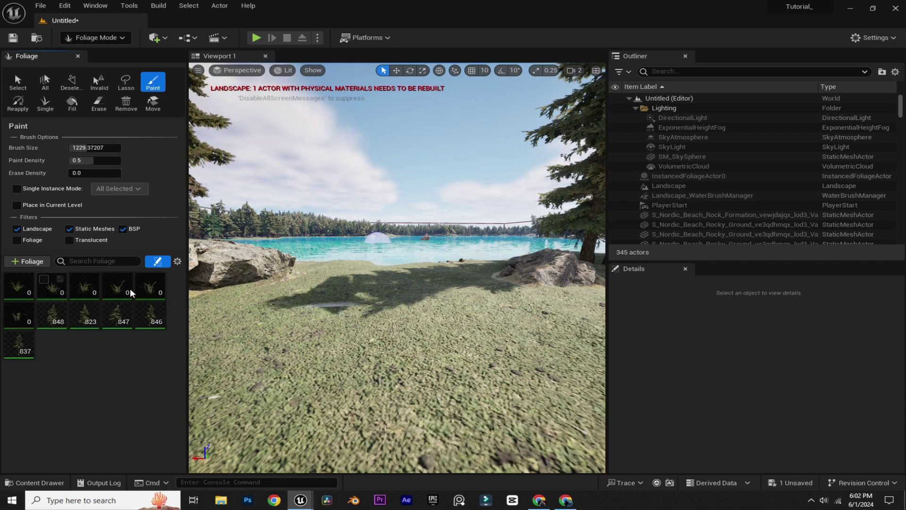
{"action": "key", "text": "ctrl+space"}
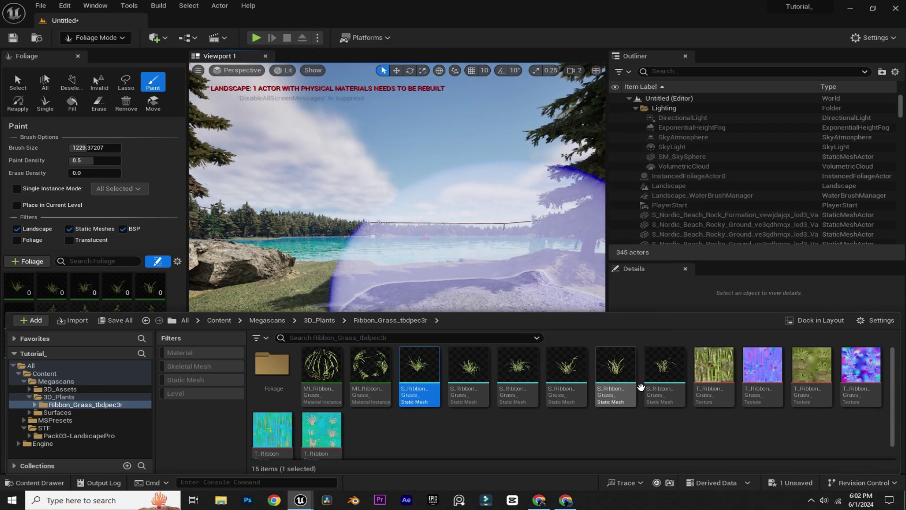
{"action": "left_click", "coordinate": [643, 387], "text": "shift"}
{"action": "left_click_drag", "start_coordinate": [433, 386], "coordinate": [75, 334]}
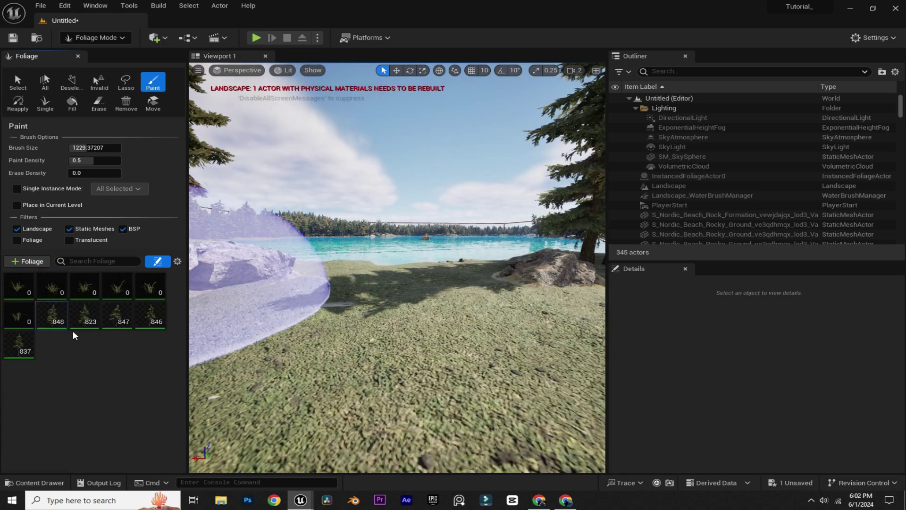
Deactivate the five pine types in the foliage palette and activate the six ribbon grass types for painting
{"action": "left_click", "coordinate": [59, 325]}
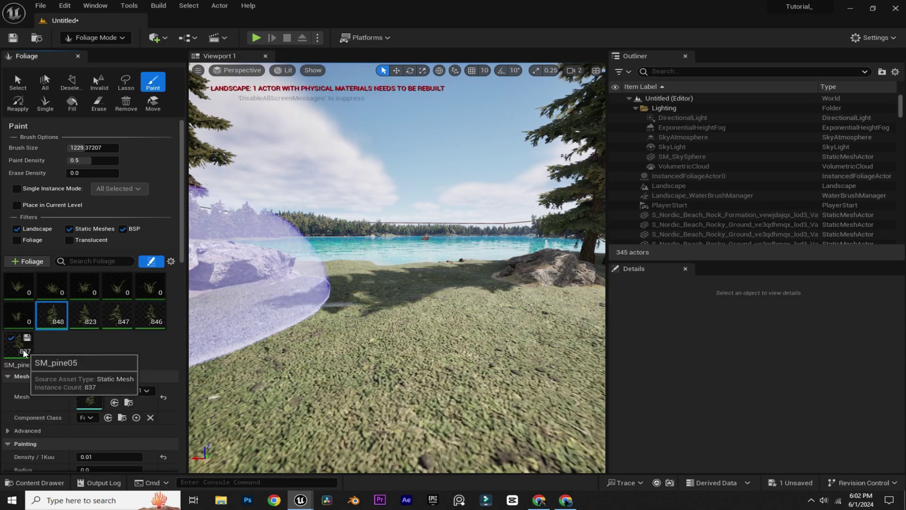
{"action": "left_click", "coordinate": [24, 353], "text": "shift"}
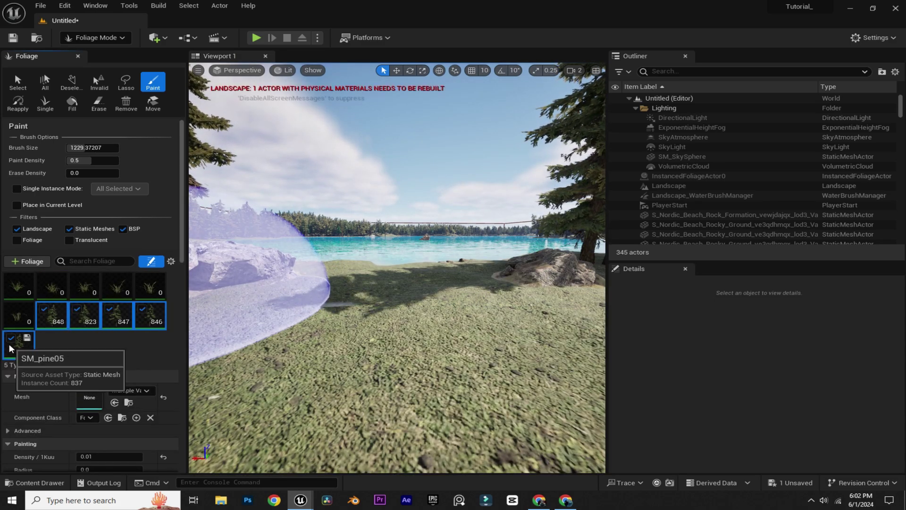
{"action": "left_click", "coordinate": [13, 291]}
{"action": "left_click", "coordinate": [14, 315], "text": "shift"}
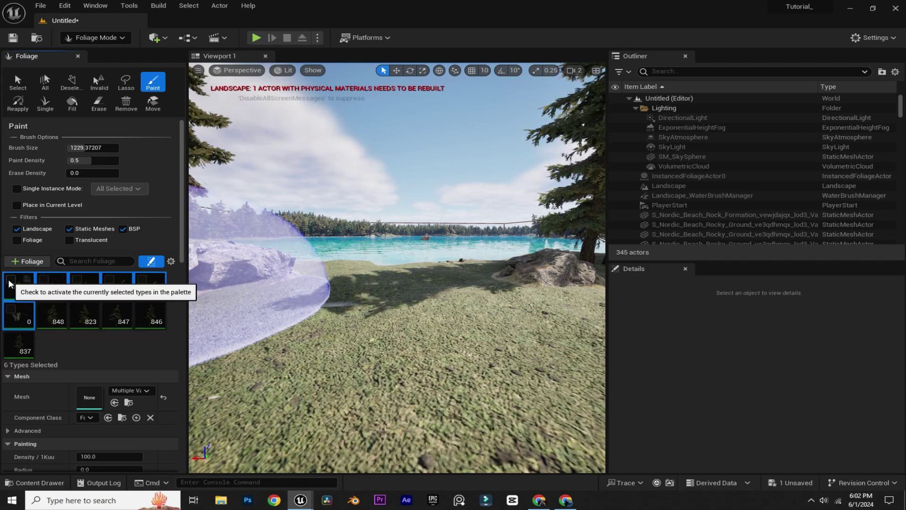
{"action": "left_click", "coordinate": [11, 279]}
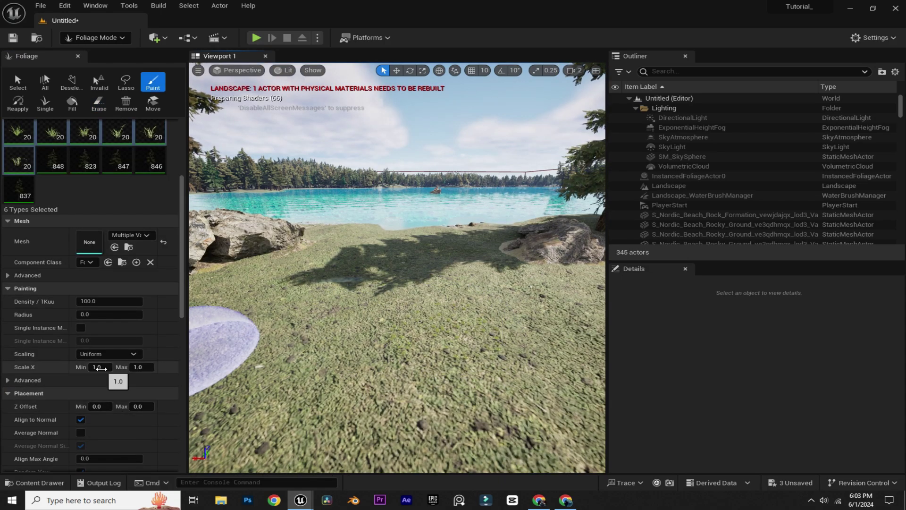
Set the minimum Scale X of the six selected ribbon grass types to 2
{"action": "left_click", "coordinate": [97, 368]}
{"action": "type", "text": "2"}
{"action": "key", "text": "Return"}
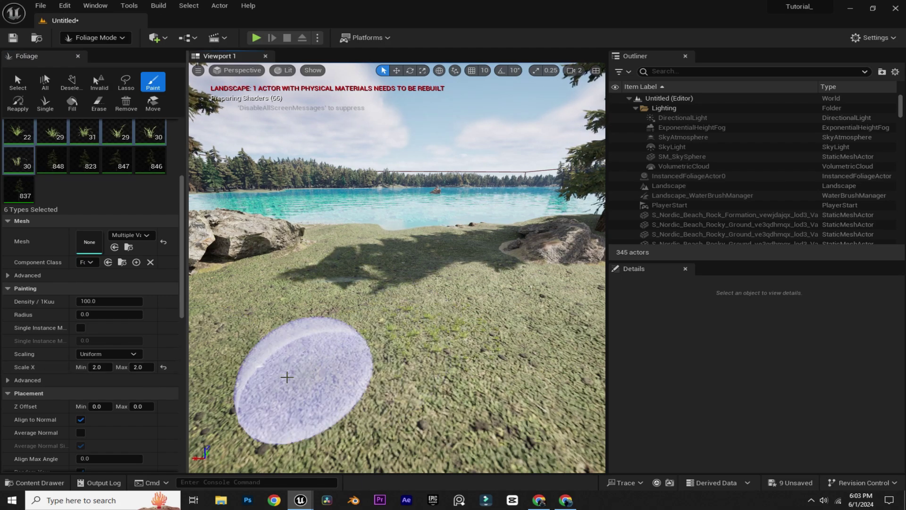
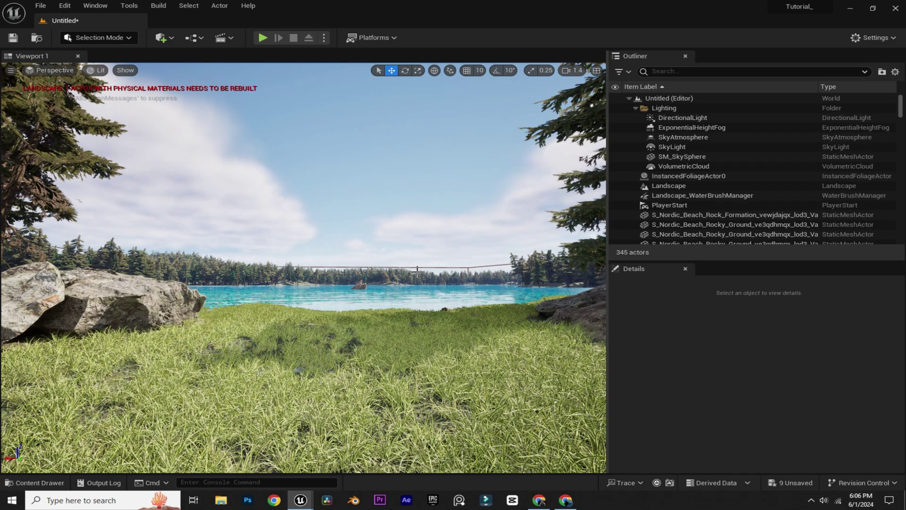
Rotate the directional light to adjust the sun angle over the lake and grassy shore
{"action": "key", "text": "ctrl+l"}
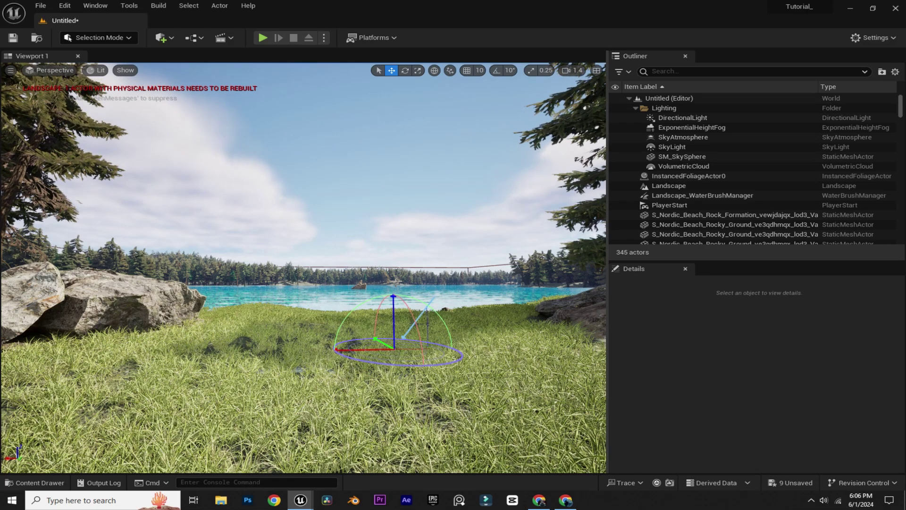
{"action": "key", "text": "ctrl+l"}
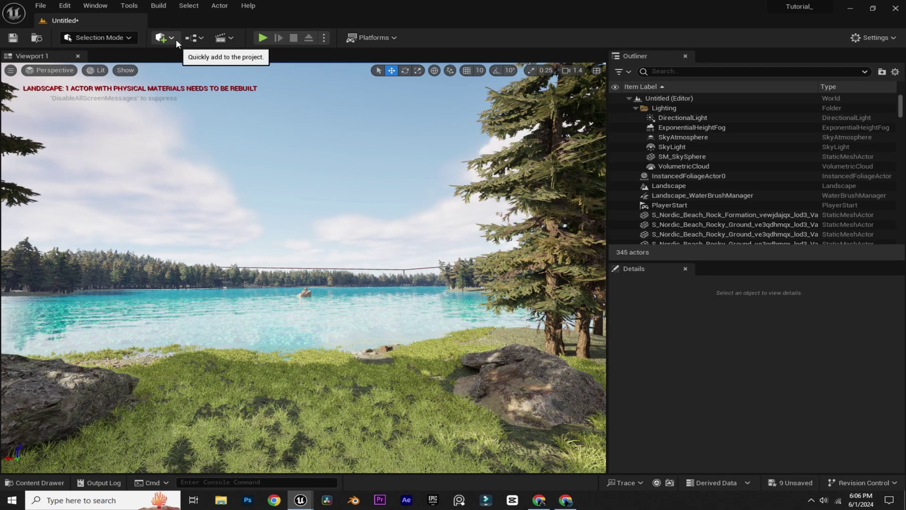
Add a Post Process Volume to the level and enable its Infinite Extent (Unbound) setting
{"action": "left_click", "coordinate": [177, 41]}
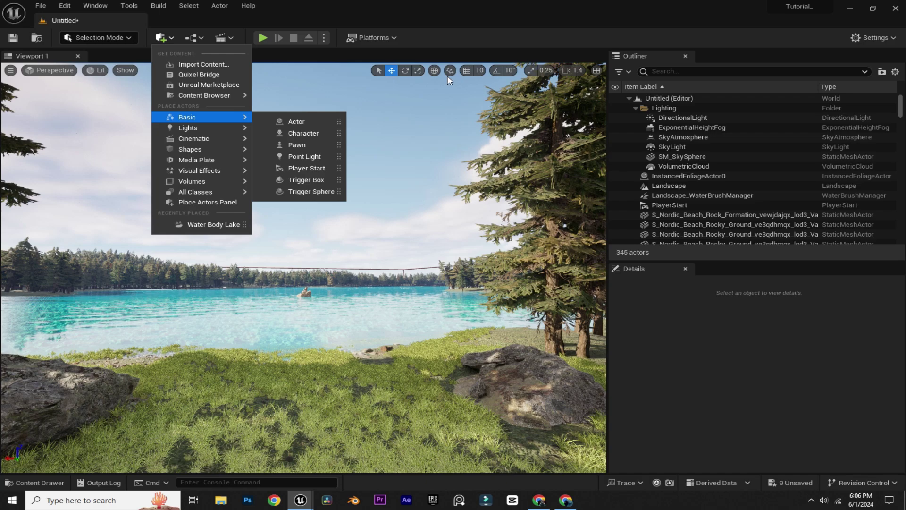
{"action": "type", "text": "post"}
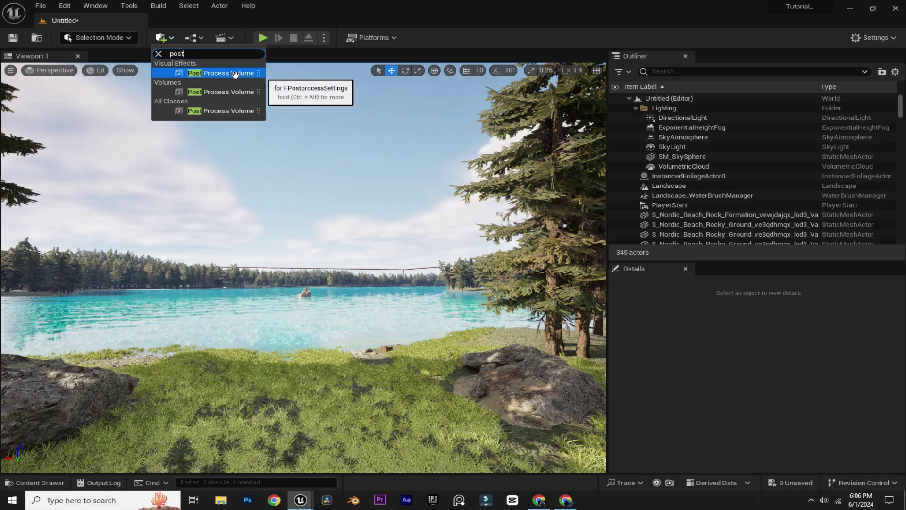
{"action": "left_click_drag", "start_coordinate": [235, 74], "coordinate": [365, 263]}
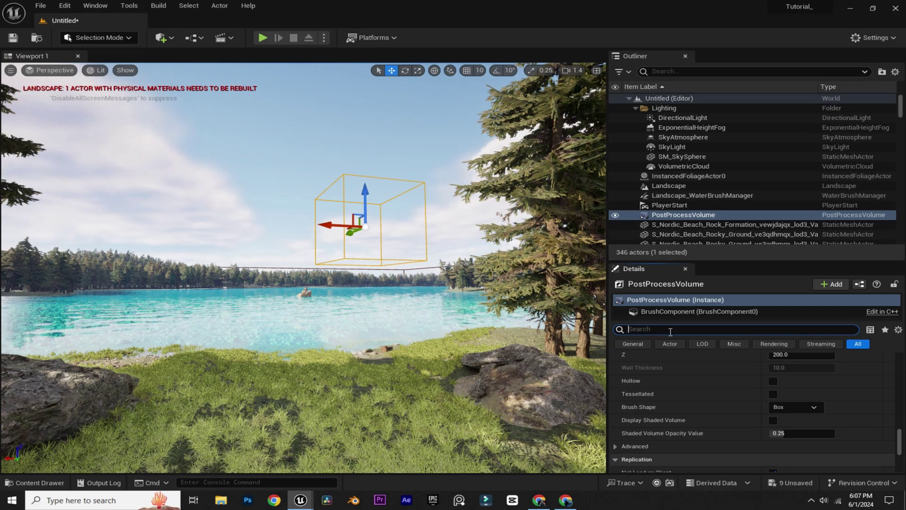
{"action": "type", "text": "infi"}
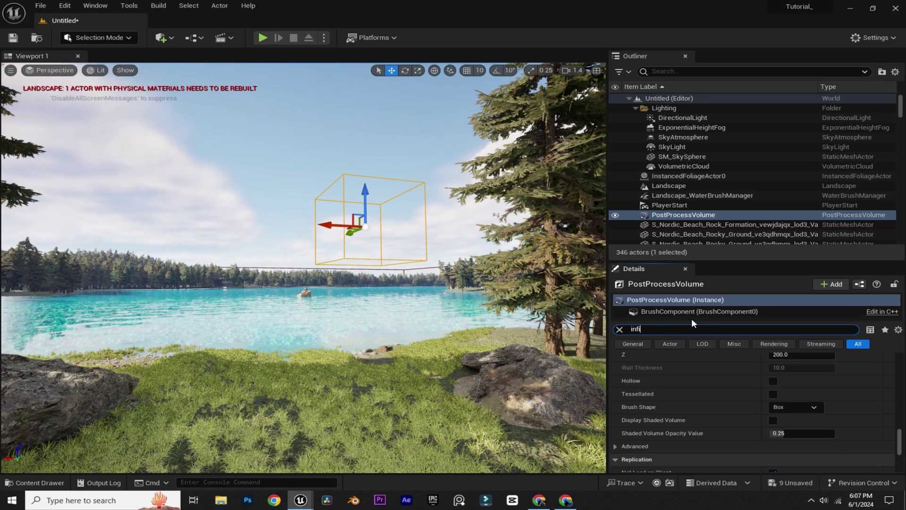
{"action": "type", "text": "ni"}
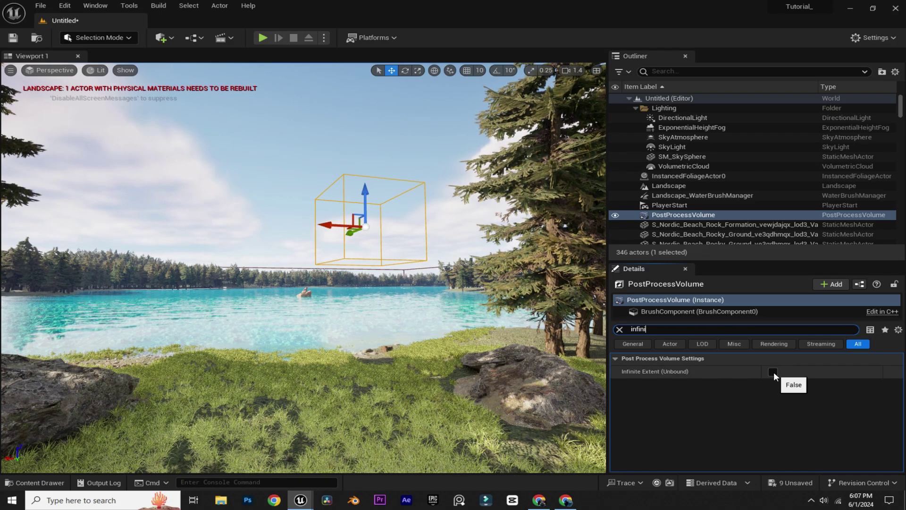
{"action": "left_click", "coordinate": [773, 371]}
{"action": "left_click", "coordinate": [619, 329]}
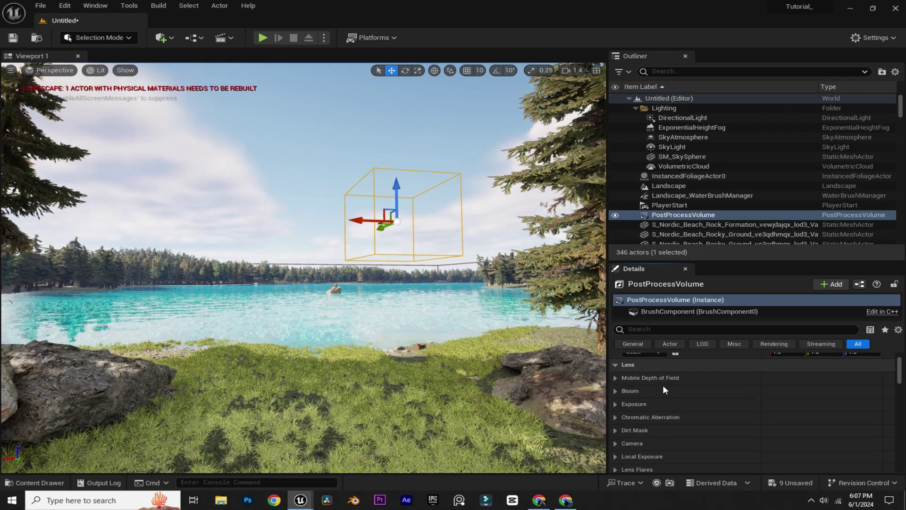
Override the volume's exposure settings, with Metering Mode set to Manual and Exposure Compensation set to 8
{"action": "left_click", "coordinate": [615, 405]}
{"action": "scroll", "coordinate": [628, 397], "scroll_direction": "down", "scroll_amount": 1}
{"action": "left_click", "coordinate": [634, 387]}
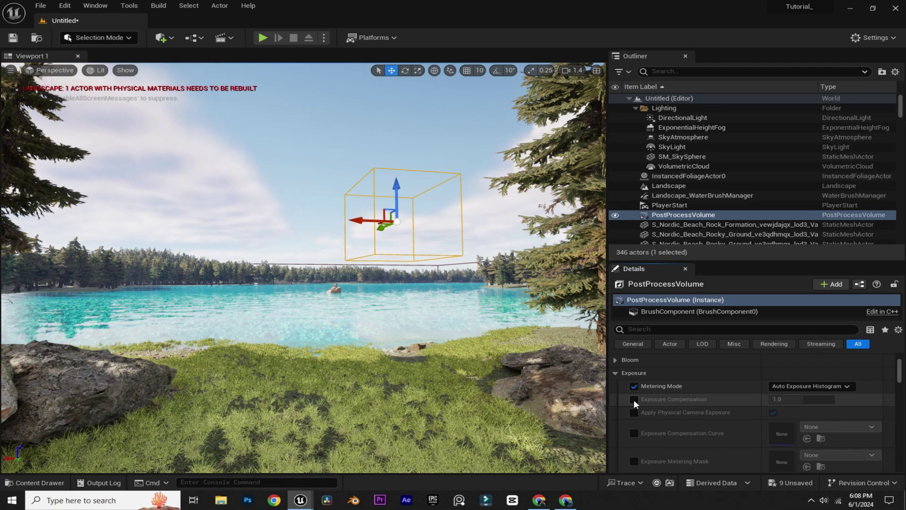
{"action": "left_click", "coordinate": [634, 399]}
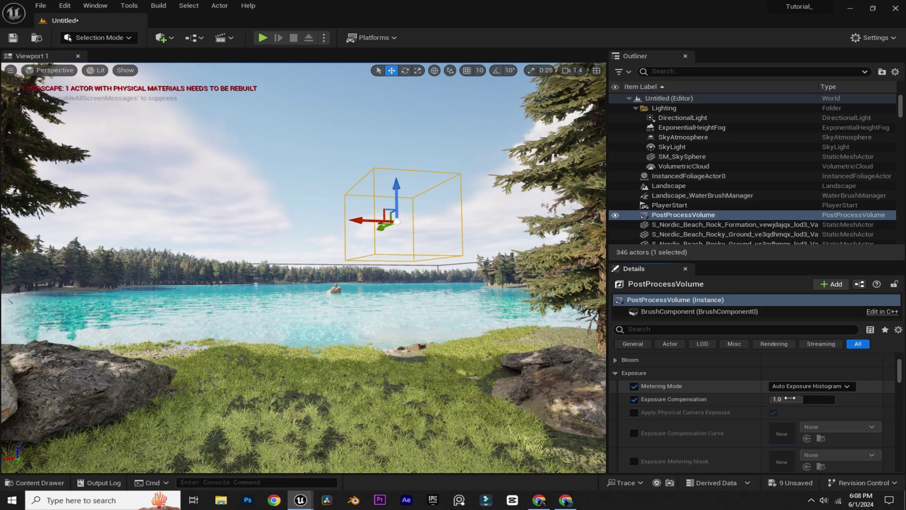
{"action": "left_click", "coordinate": [822, 386]}
{"action": "left_click", "coordinate": [803, 414]}
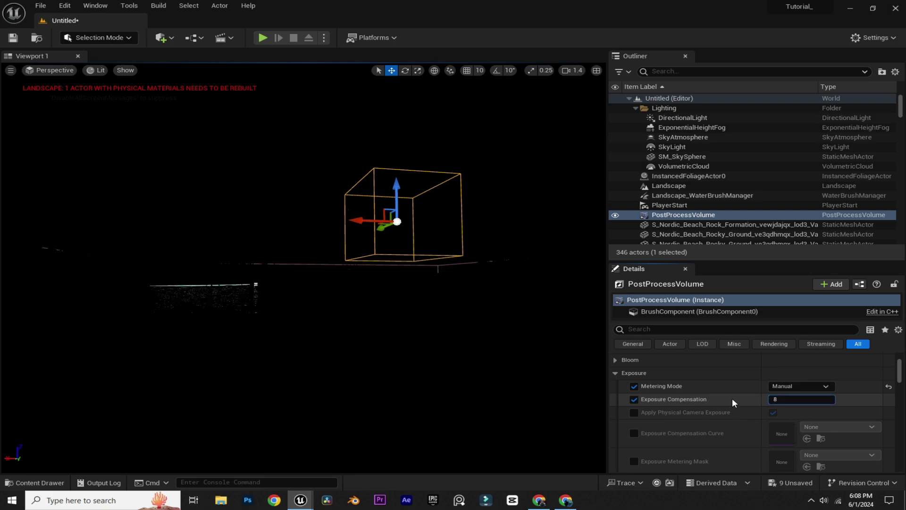
{"action": "key", "text": "Return"}
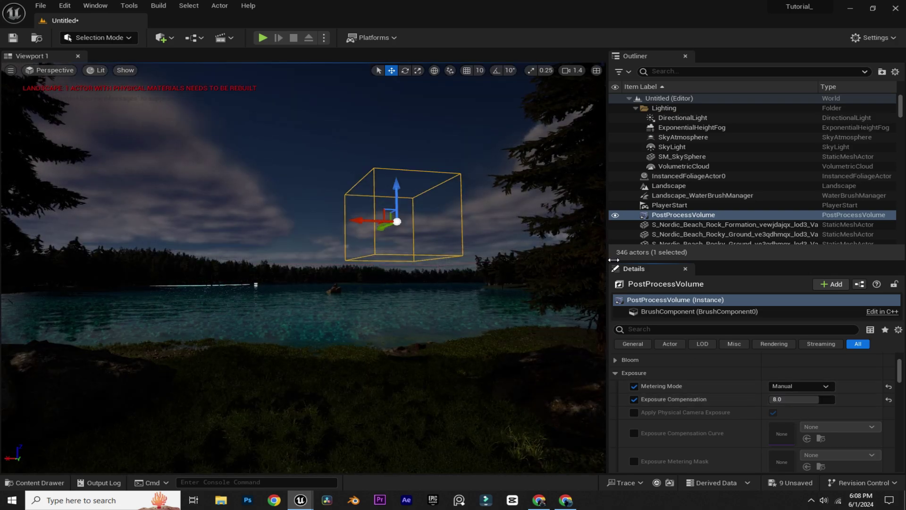
Raise the DirectionalLight's intensity to brighten the scene under manual exposure
{"action": "left_click", "coordinate": [688, 117]}
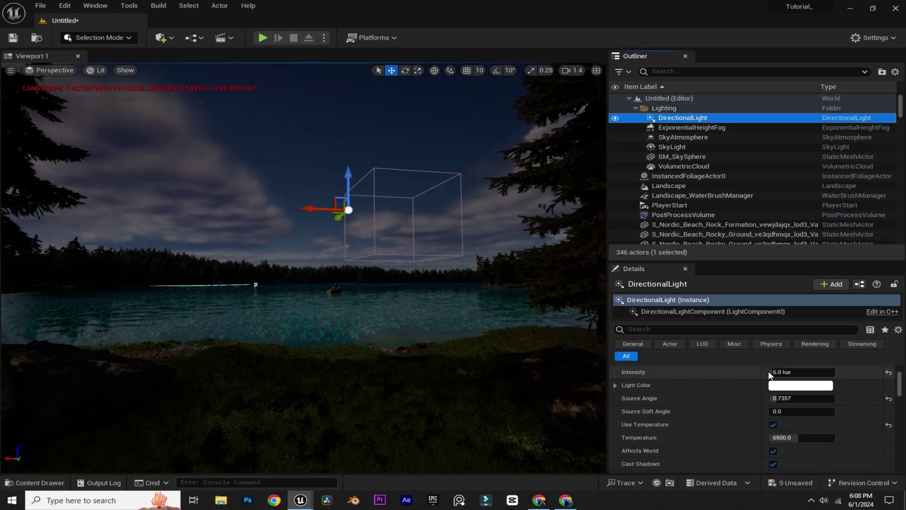
{"action": "left_click_drag", "start_coordinate": [771, 371], "coordinate": [826, 372]}
Enable the PostProcessVolume's image effects, with Vignette Intensity at about 0.67 and Sharpen at about 0.19
{"action": "left_click", "coordinate": [684, 215]}
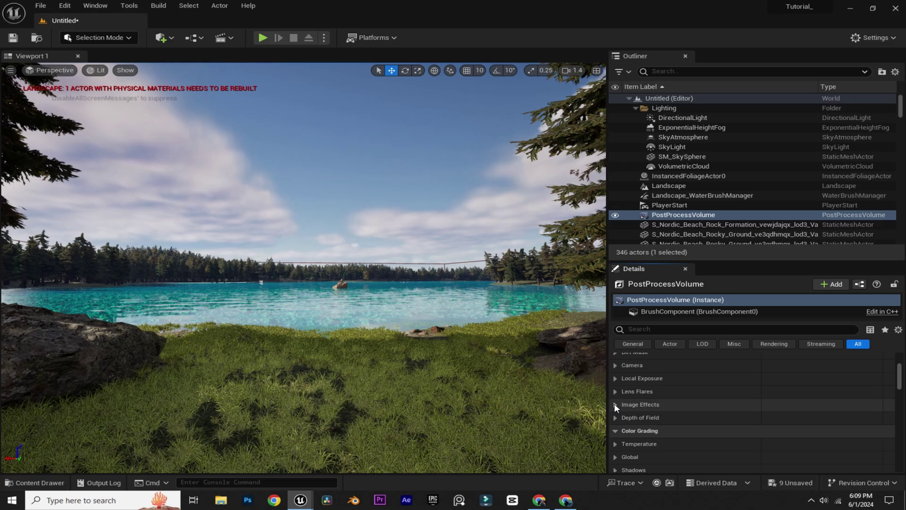
{"action": "left_click", "coordinate": [615, 405]}
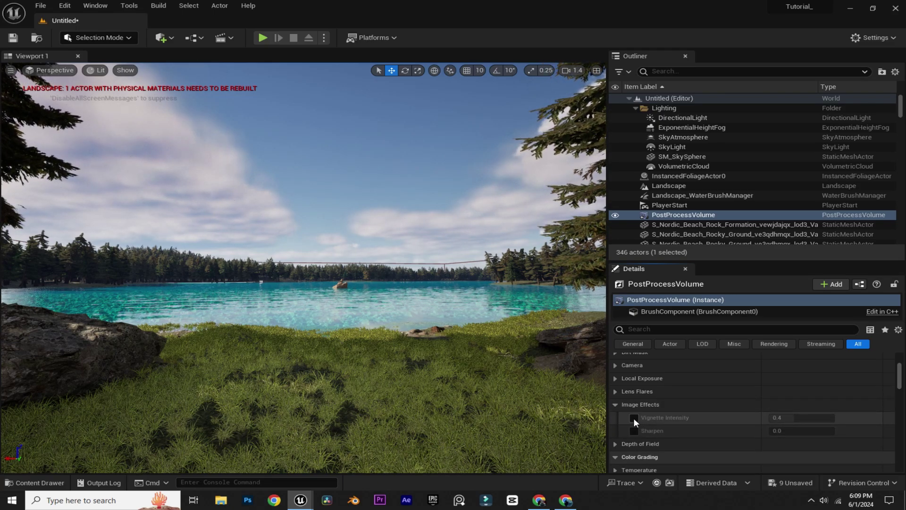
{"action": "left_click", "coordinate": [634, 417]}
{"action": "left_click", "coordinate": [634, 431]}
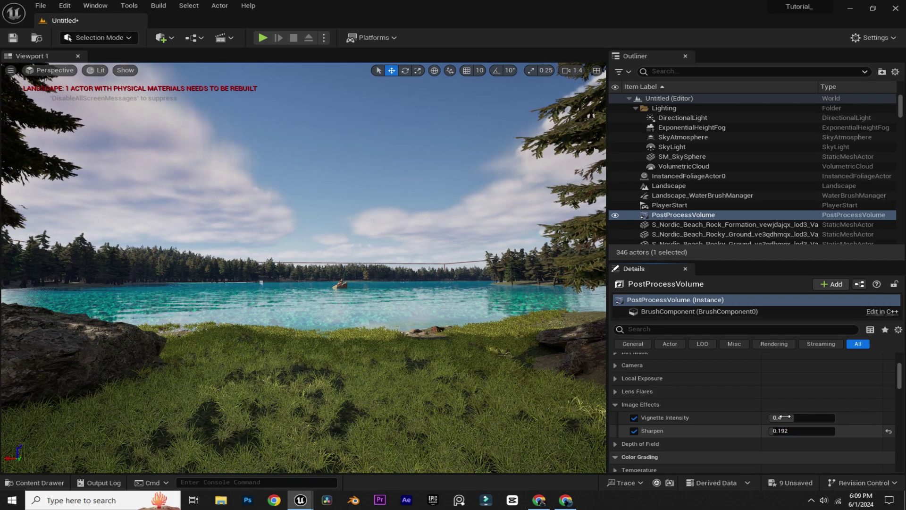
{"action": "left_click_drag", "start_coordinate": [785, 416], "coordinate": [813, 417]}
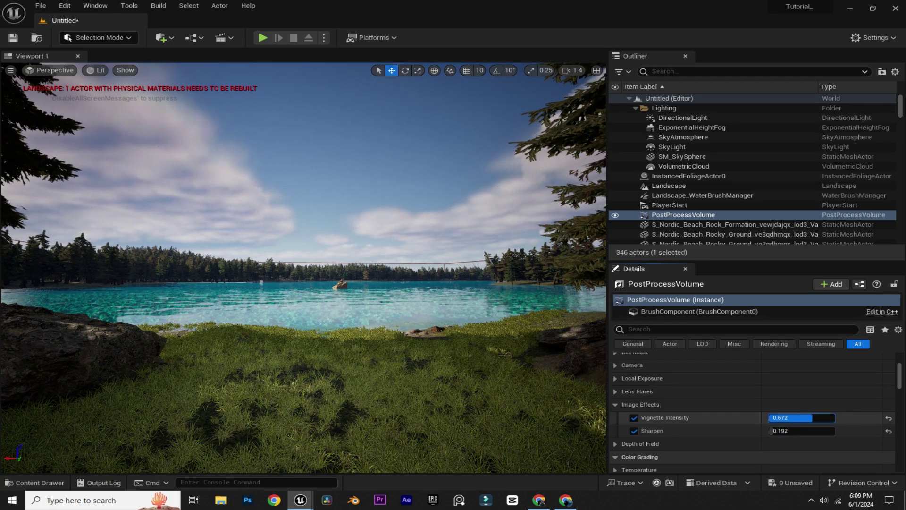
Enable the Global color grading Saturation override in the PostProcessVolume and set it to 1.5
{"action": "scroll", "coordinate": [671, 411], "scroll_direction": "down", "scroll_amount": 3}
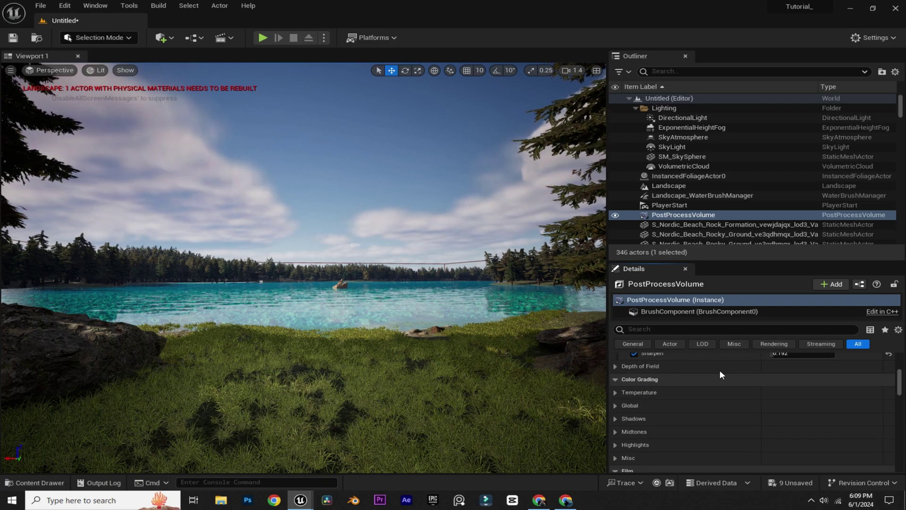
{"action": "left_click", "coordinate": [618, 404]}
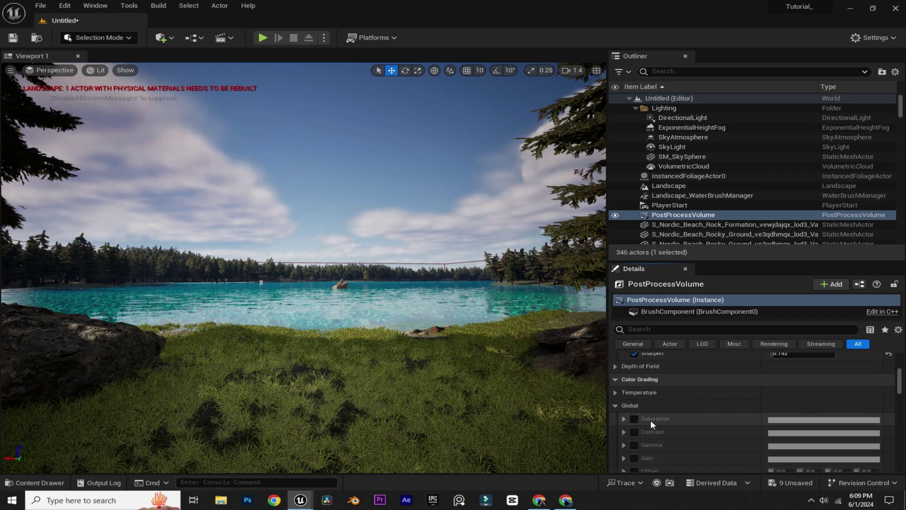
{"action": "scroll", "coordinate": [649, 416], "scroll_direction": "down", "scroll_amount": 1}
{"action": "left_click", "coordinate": [635, 404]}
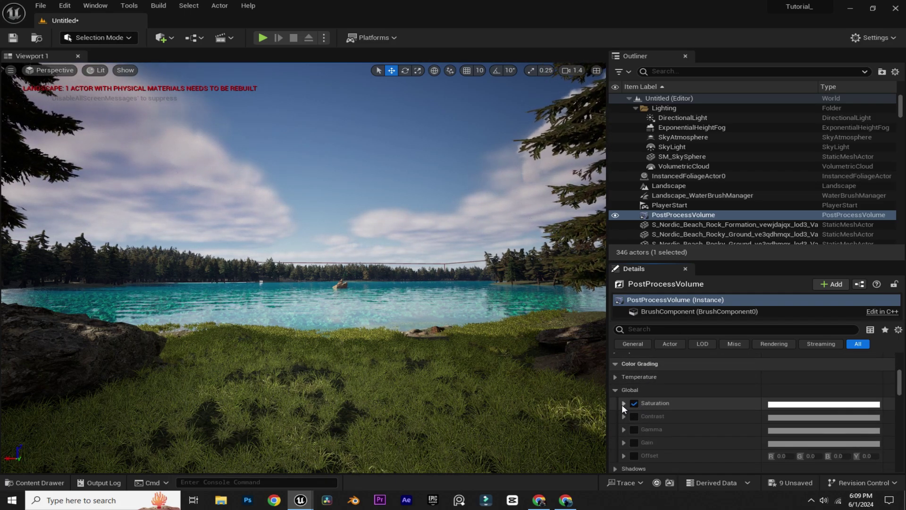
{"action": "left_click", "coordinate": [622, 404]}
{"action": "scroll", "coordinate": [665, 409], "scroll_direction": "down", "scroll_amount": 2}
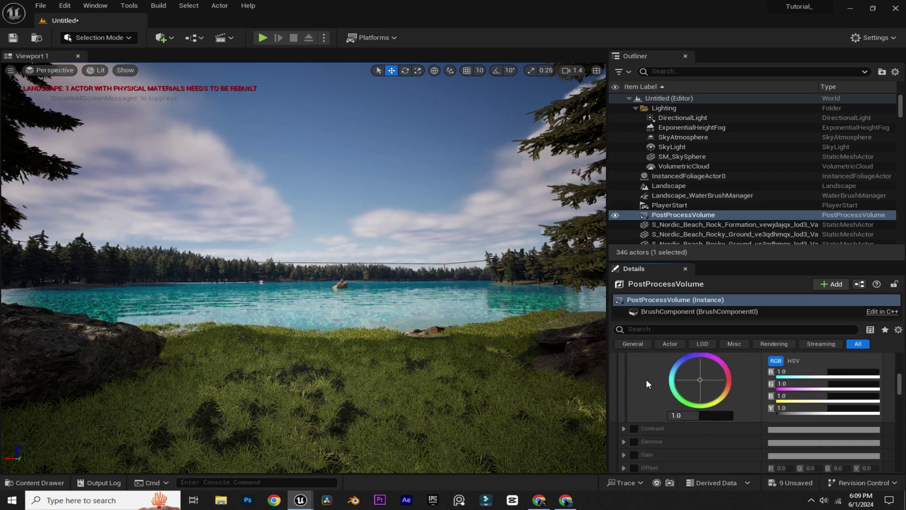
{"action": "left_click", "coordinate": [691, 417]}
{"action": "type", "text": "1."}
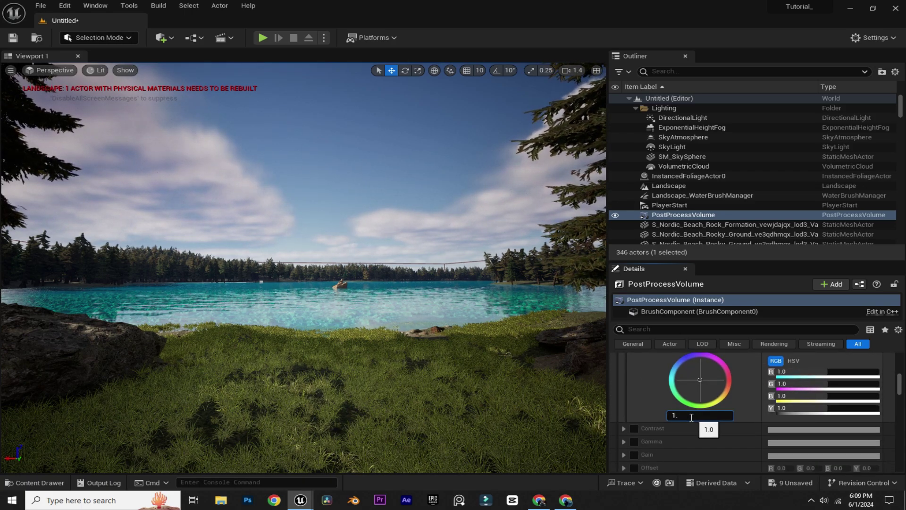
{"action": "type", "text": "5"}
{"action": "key", "text": "Return"}
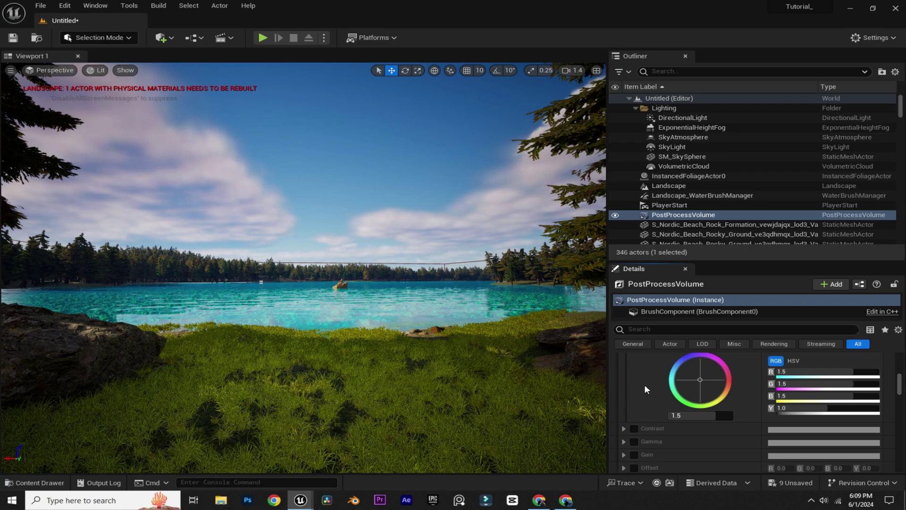
Enable the Midtones Saturation override in the PostProcessVolume's color grading and set it to 1.2
{"action": "scroll", "coordinate": [654, 420], "scroll_direction": "down", "scroll_amount": 4}
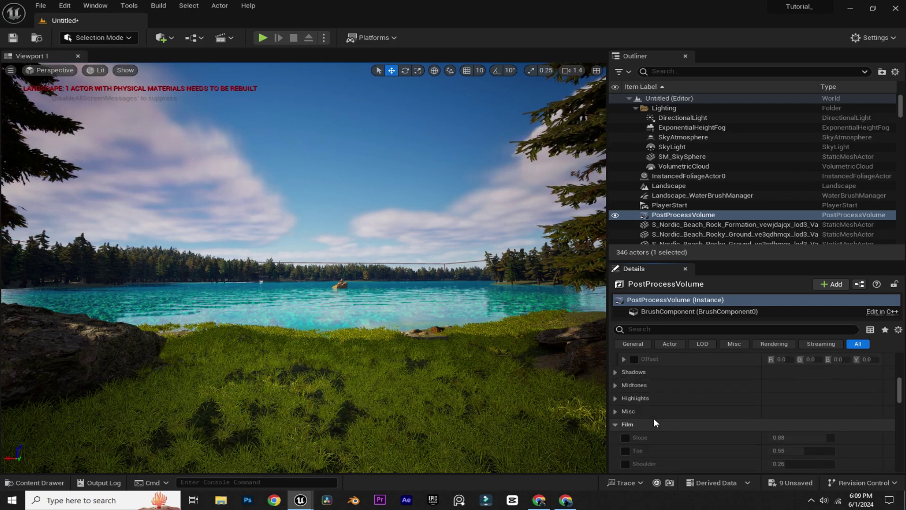
{"action": "left_click", "coordinate": [618, 386]}
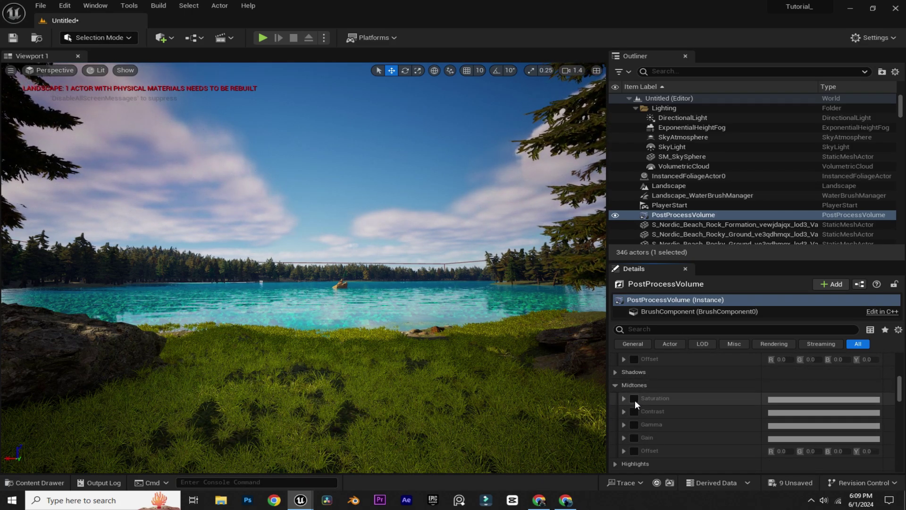
{"action": "left_click", "coordinate": [624, 398]}
{"action": "scroll", "coordinate": [679, 435], "scroll_direction": "down", "scroll_amount": 2}
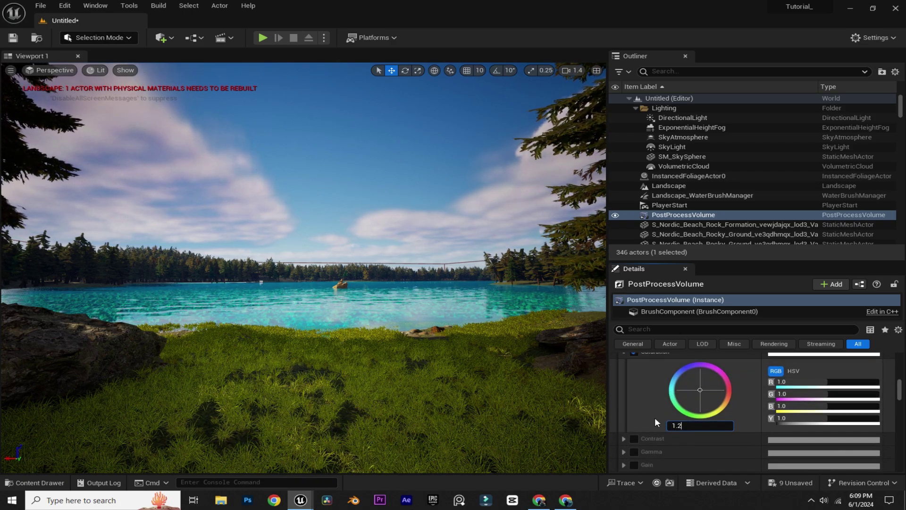
{"action": "key", "text": "Return"}
{"action": "scroll", "coordinate": [632, 430], "scroll_direction": "up", "scroll_amount": 4}
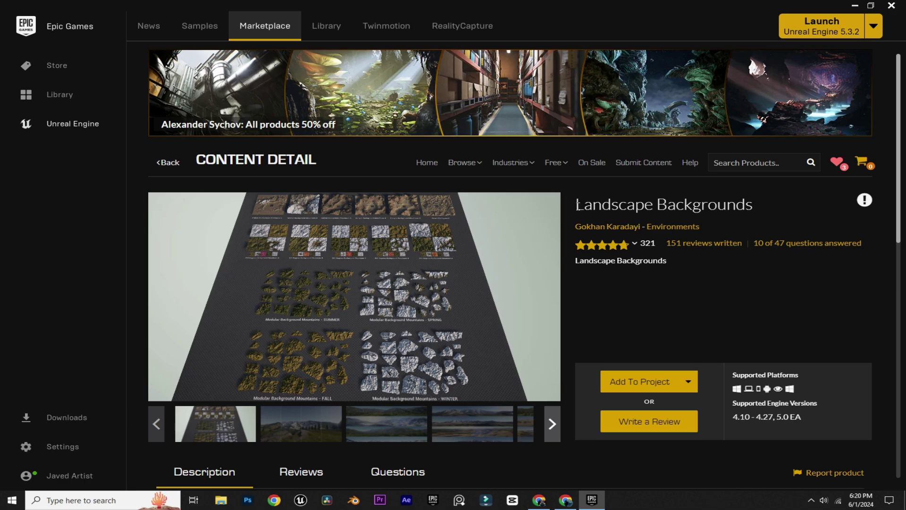
Switch to the Epic Games Launcher and choose version 5.0EA for adding the Landscape Backgrounds asset to the Tutorial_ project
{"action": "left_click_drag", "start_coordinate": [576, 206], "coordinate": [749, 206]}
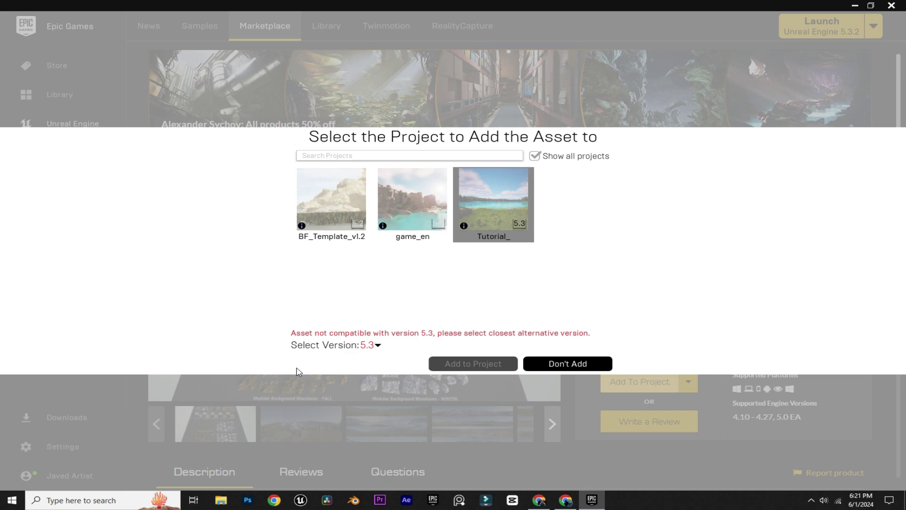
{"action": "left_click", "coordinate": [377, 348]}
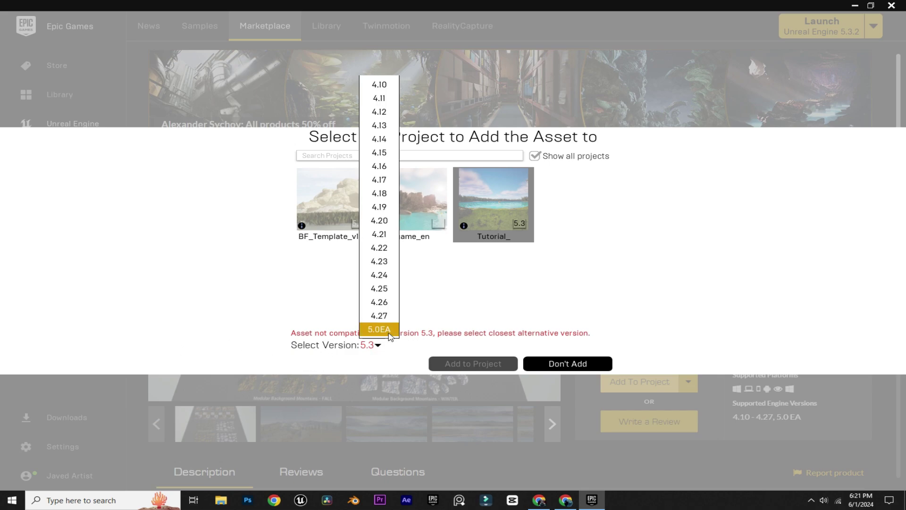
{"action": "left_click", "coordinate": [381, 349]}
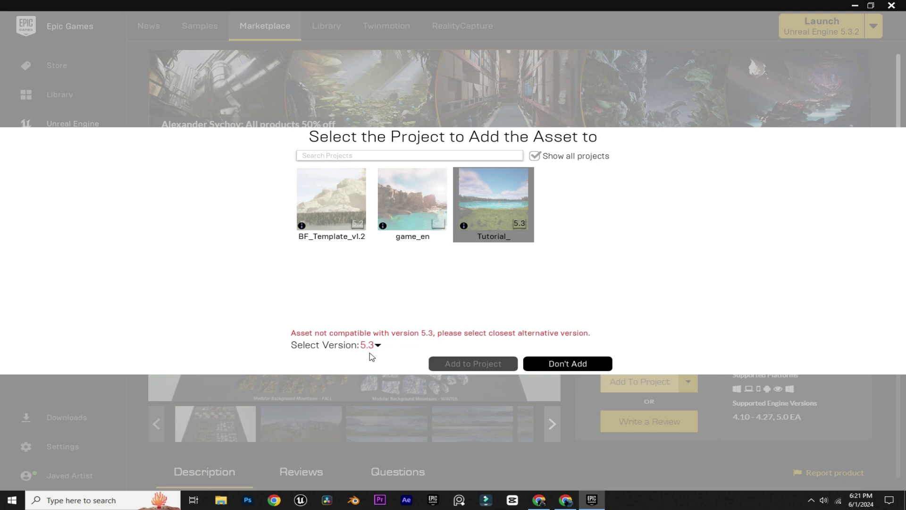
{"action": "left_click", "coordinate": [377, 346]}
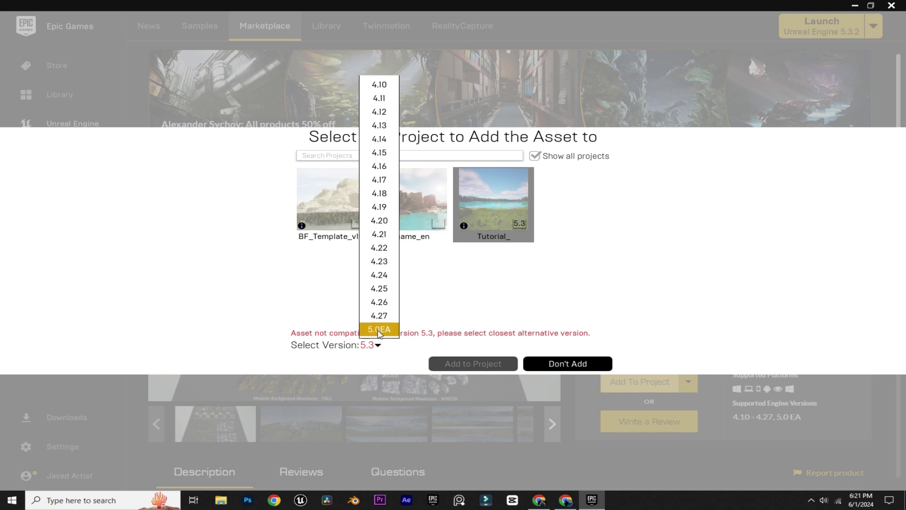
{"action": "left_click", "coordinate": [379, 330]}
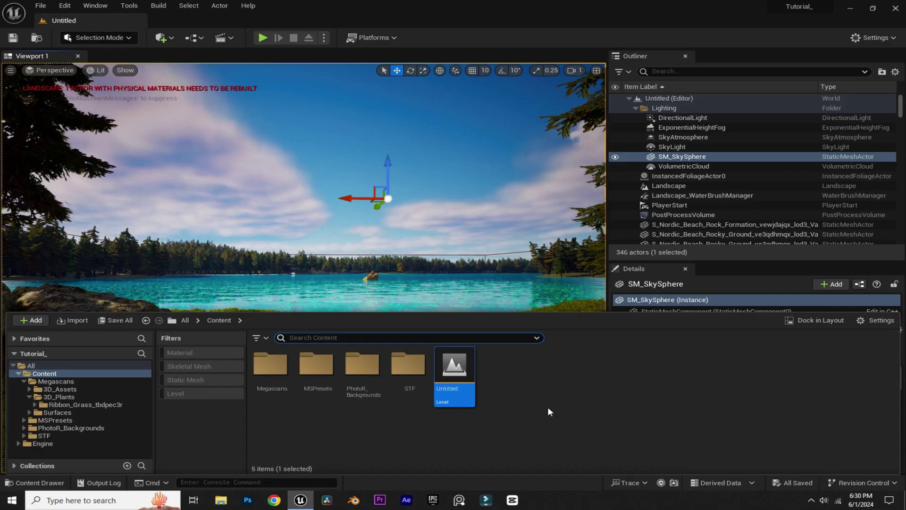
Show only the static meshes in the PhotoR_Backgrounds folder and enlarge the asset thumbnails to Large
{"action": "left_click", "coordinate": [102, 428]}
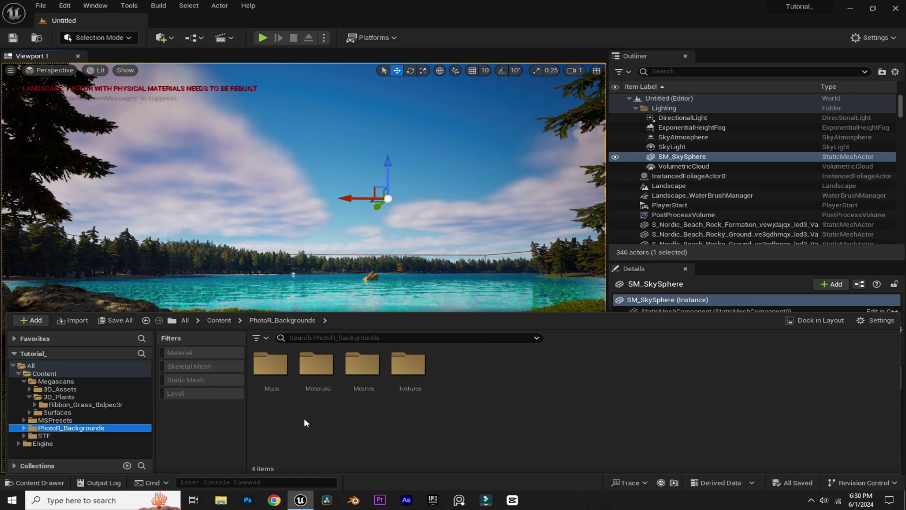
{"action": "left_click", "coordinate": [208, 380]}
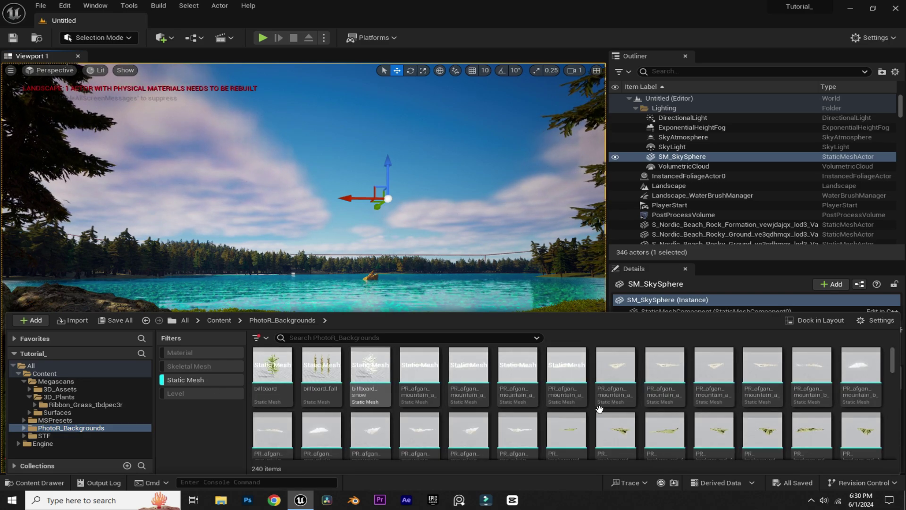
{"action": "mouse_move", "coordinate": [674, 383]}
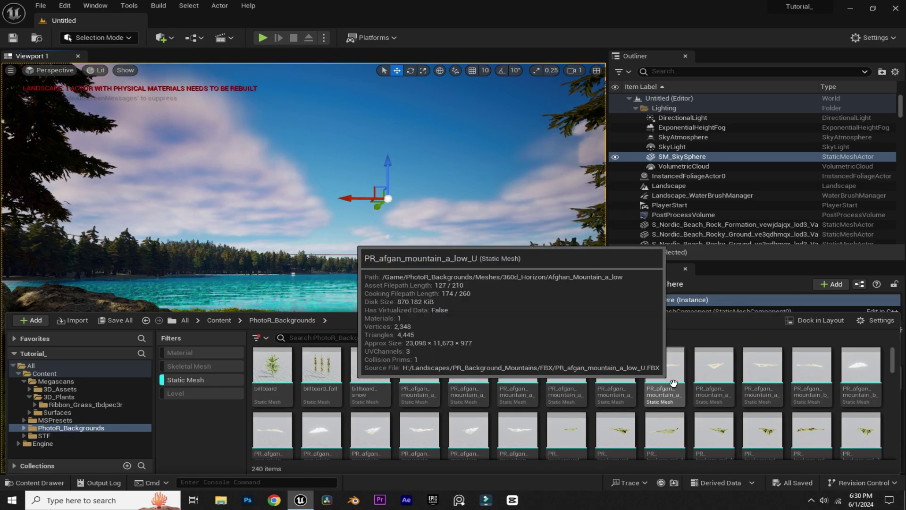
{"action": "left_click", "coordinate": [869, 322]}
{"action": "mouse_move", "coordinate": [798, 462]}
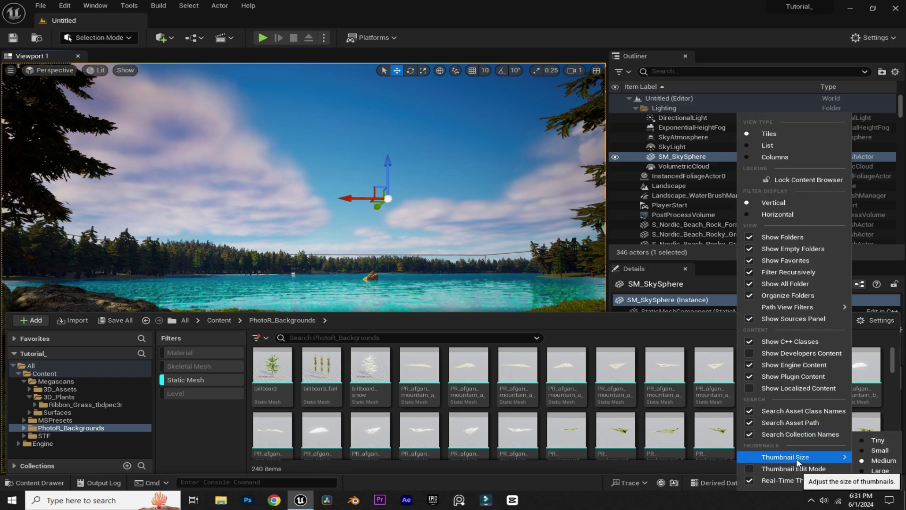
{"action": "left_click", "coordinate": [883, 472]}
{"action": "scroll", "coordinate": [787, 414], "scroll_direction": "down", "scroll_amount": 5}
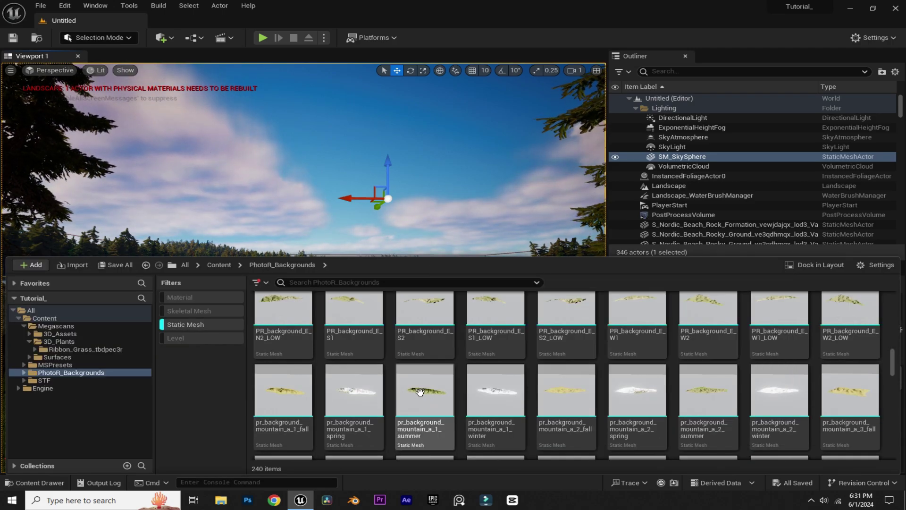
Place pr_background_mountain_a_1_summer beyond the lake, scaled to about 2.6 and rotated to about 137° around Z
{"action": "left_click_drag", "start_coordinate": [420, 391], "coordinate": [382, 263]}
{"action": "right_click_drag", "start_coordinate": [382, 263], "coordinate": [382, 321]}
{"action": "key", "text": "f"}
{"action": "right_click_drag", "start_coordinate": [304, 268], "coordinate": [331, 268]}
{"action": "scroll", "coordinate": [303, 268], "scroll_direction": "up", "scroll_amount": 7}
{"action": "key", "text": "r"}
{"action": "left_click_drag", "start_coordinate": [254, 179], "coordinate": [330, 147]}
{"action": "key", "text": "w"}
{"action": "key", "text": "e"}
{"action": "right_click_drag", "start_coordinate": [304, 267], "coordinate": [304, 222]}
{"action": "scroll", "coordinate": [303, 268], "scroll_direction": "down", "scroll_amount": 1}
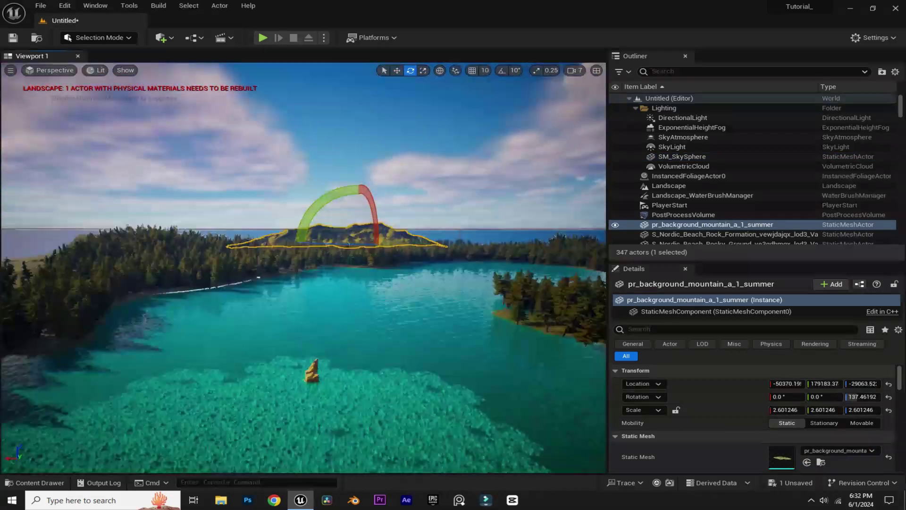
Scale the background mountain up to about 3.73, rotate it to about 123° and reposition it at the lake's far end
{"action": "key", "text": "r"}
{"action": "left_click_drag", "start_coordinate": [361, 242], "coordinate": [382, 222]}
{"action": "right_click_drag", "start_coordinate": [364, 186], "coordinate": [363, 236]}
{"action": "key", "text": "w"}
{"action": "left_click_drag", "start_coordinate": [333, 214], "coordinate": [307, 213]}
{"action": "key", "text": "e"}
{"action": "right_click_drag", "start_coordinate": [319, 217], "coordinate": [302, 208]}
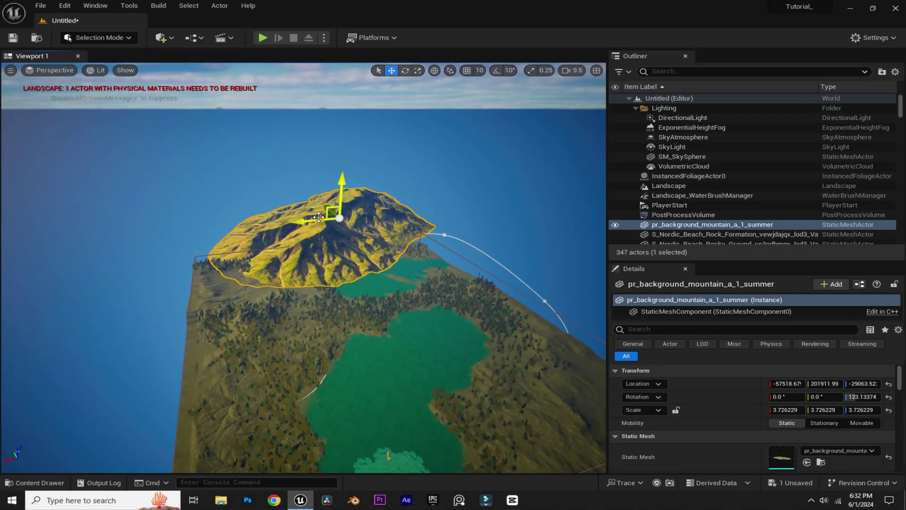
Duplicate the mountain twice to extend the range behind the lake, varying the rotation and scaling the furthest copy to about 5.37
{"action": "key", "text": "e"}
{"action": "left_click_drag", "start_coordinate": [319, 217], "coordinate": [141, 224], "text": "alt"}
{"action": "mouse_move", "coordinate": [303, 268]}
{"action": "right_mouse_down"}
{"action": "mouse_move", "coordinate": [303, 222]}
{"action": "mouse_move", "coordinate": [304, 267]}
{"action": "right_mouse_up"}
{"action": "key", "text": "w"}
{"action": "right_click_drag", "start_coordinate": [303, 227], "coordinate": [303, 212]}
{"action": "left_click_drag", "start_coordinate": [283, 172], "coordinate": [359, 149], "text": "alt"}
{"action": "key", "text": "e"}
{"action": "key", "text": "r"}
{"action": "key", "text": "w"}
{"action": "right_click_drag", "start_coordinate": [358, 156], "coordinate": [359, 198]}
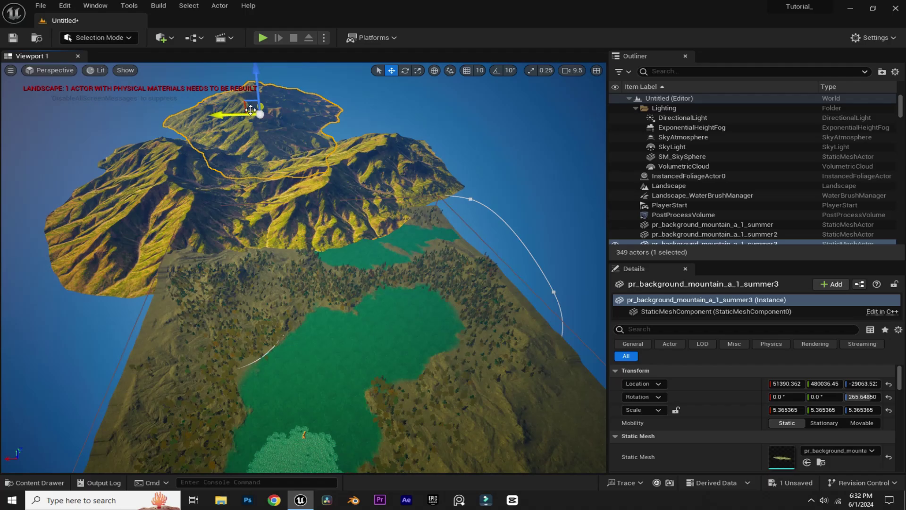
Add two more mountain copies at scale 5.37 along the horizon, moving and rotating each to fill gaps in the range
{"action": "left_click_drag", "start_coordinate": [250, 110], "coordinate": [523, 182], "text": "alt"}
{"action": "key", "text": "e"}
{"action": "left_click_drag", "start_coordinate": [524, 189], "coordinate": [495, 193]}
{"action": "key", "text": "w"}
{"action": "mouse_move", "coordinate": [495, 194]}
{"action": "right_mouse_down"}
{"action": "mouse_move", "coordinate": [495, 118]}
{"action": "mouse_move", "coordinate": [495, 184]}
{"action": "right_mouse_up"}
{"action": "left_click_drag", "start_coordinate": [465, 208], "coordinate": [330, 186], "text": "alt"}
{"action": "key", "text": "e"}
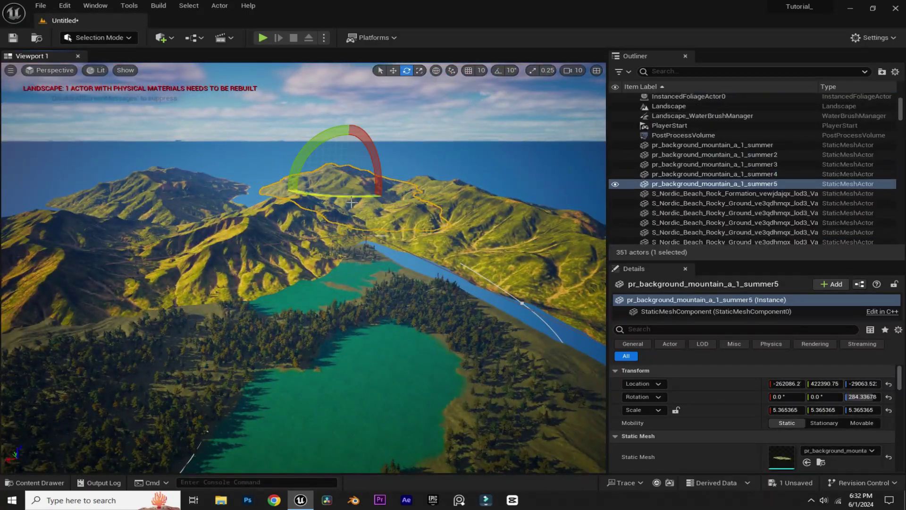
{"action": "left_click_drag", "start_coordinate": [351, 202], "coordinate": [331, 200]}
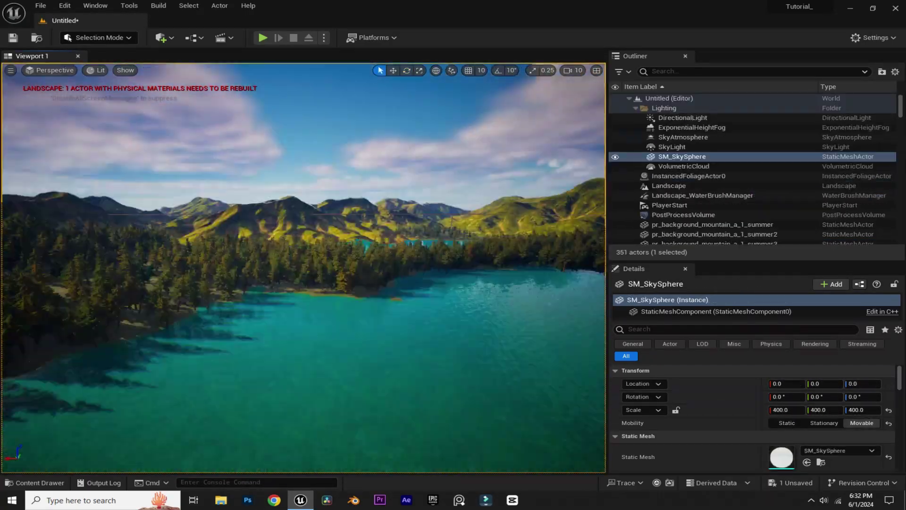
{"action": "mouse_move", "coordinate": [515, 251]}
{"action": "right_mouse_down"}
{"action": "mouse_move", "coordinate": [472, 264]}
{"action": "mouse_move", "coordinate": [491, 245]}
{"action": "mouse_move", "coordinate": [516, 251]}
{"action": "right_mouse_up"}
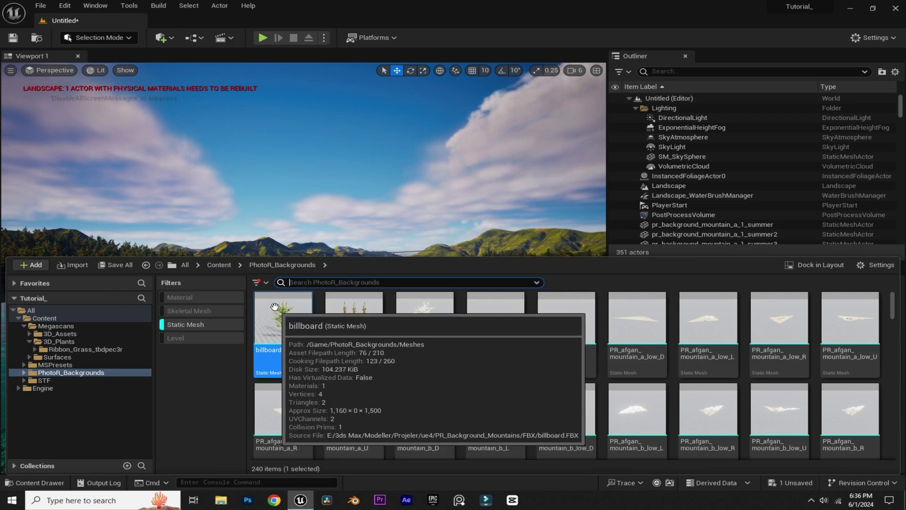
Switch to Foliage mode and add the billboard tree mesh as a paintable foliage type
{"action": "left_click", "coordinate": [104, 38]}
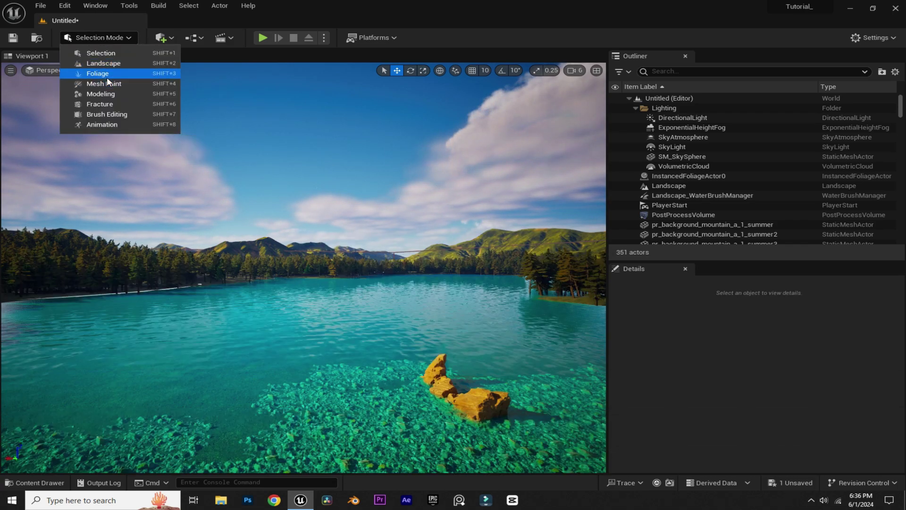
{"action": "left_click", "coordinate": [104, 74]}
{"action": "key", "text": "ctrl+space"}
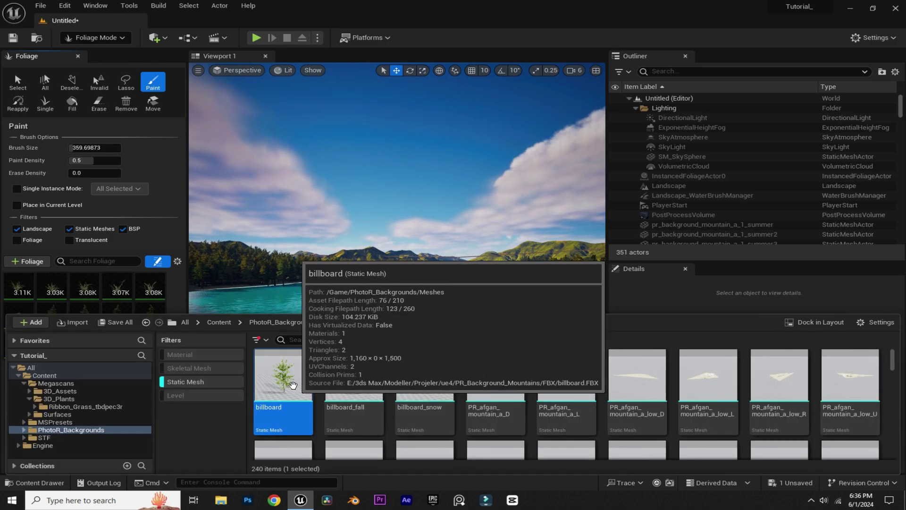
{"action": "left_click_drag", "start_coordinate": [302, 390], "coordinate": [140, 346]}
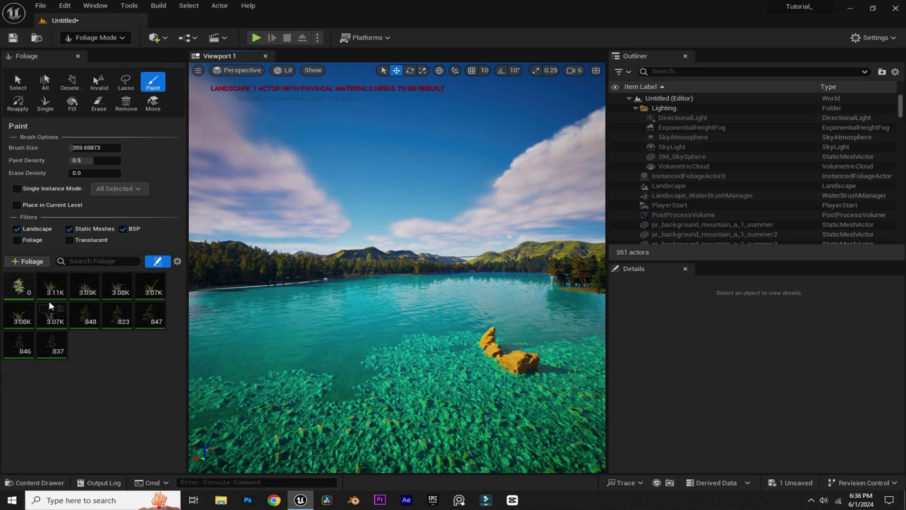
Set the billboard foliage's Density / 1Kuu to 2 and paint the trees over the background mountains
{"action": "left_click", "coordinate": [106, 379]}
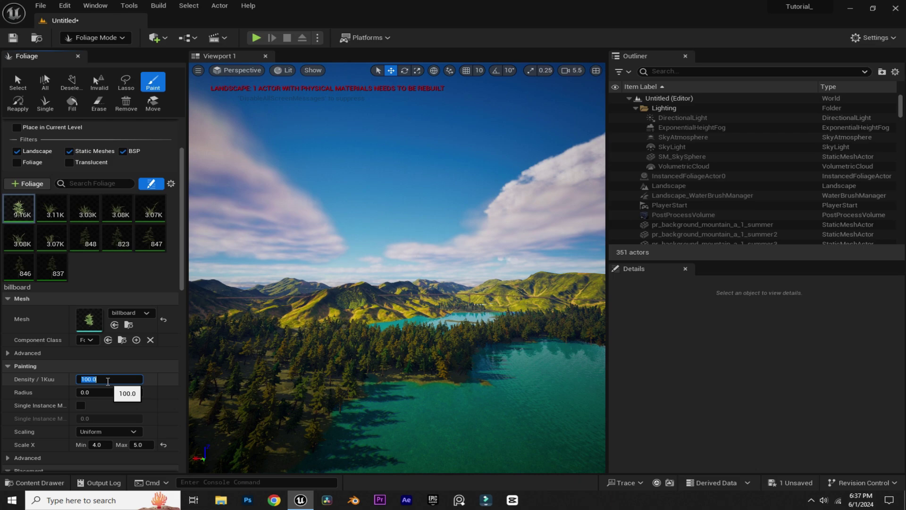
{"action": "key", "text": "Return"}
{"action": "left_click", "coordinate": [353, 306]}
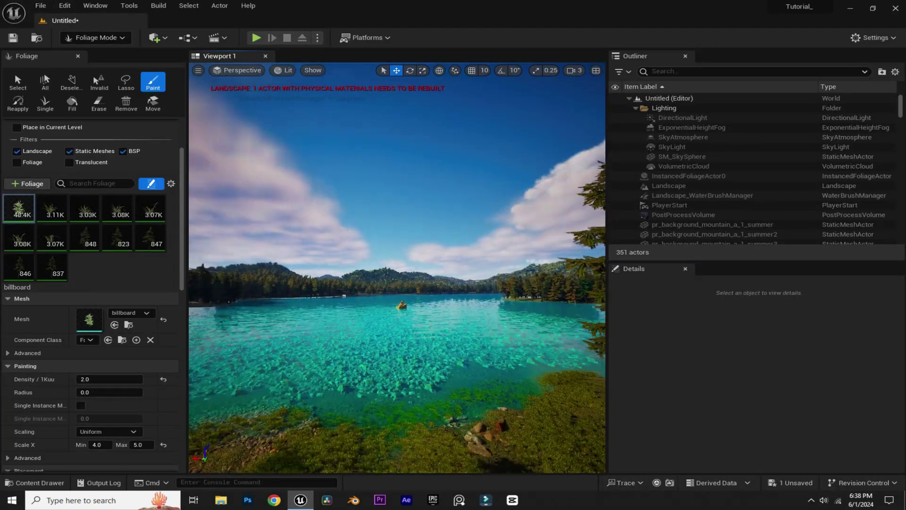
Return to Selection mode and raise the ExponentialHeightFog actor in the scene
{"action": "left_click", "coordinate": [95, 38]}
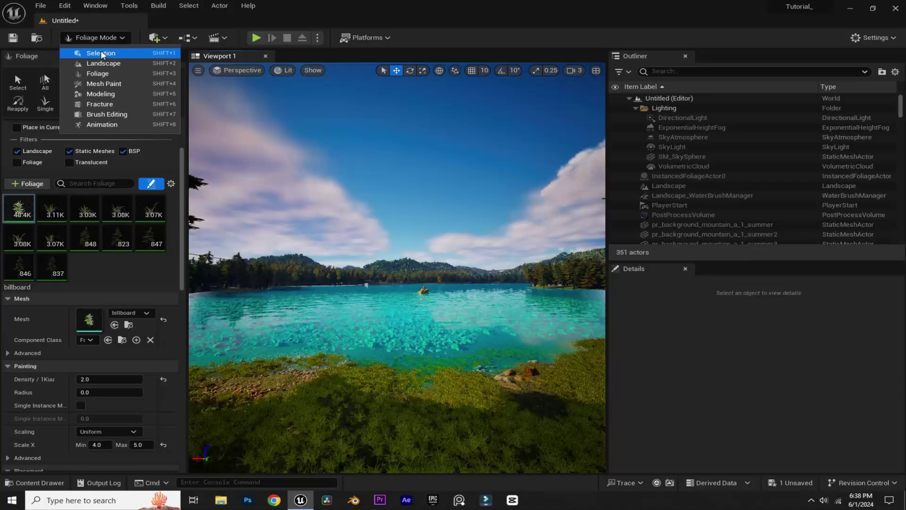
{"action": "left_click", "coordinate": [101, 53]}
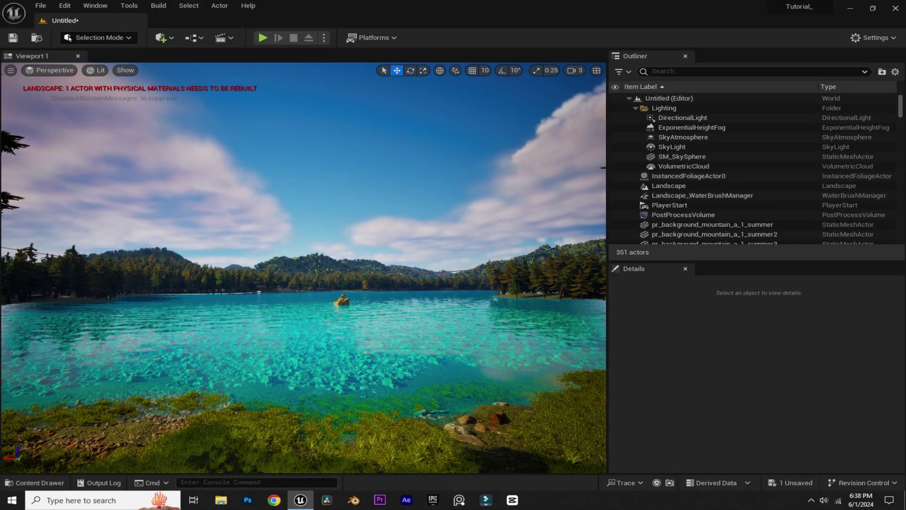
{"action": "right_click_drag", "start_coordinate": [370, 266], "coordinate": [383, 261]}
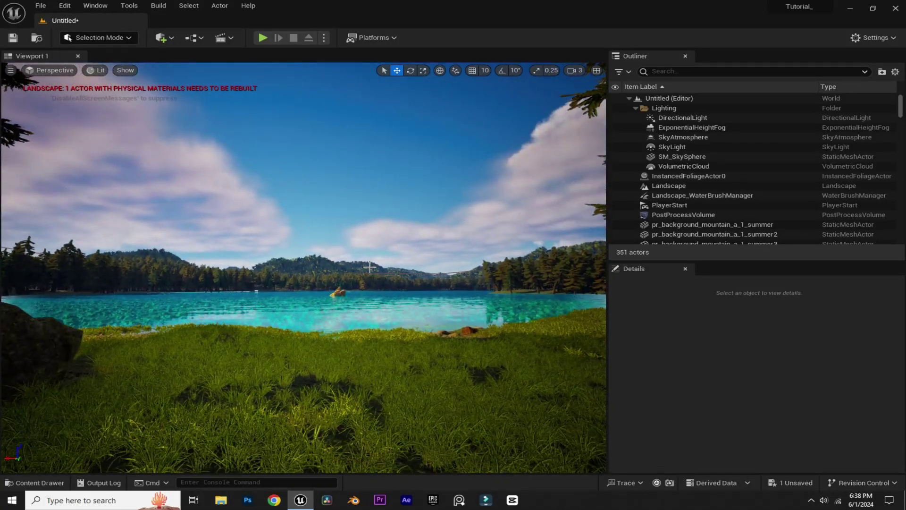
{"action": "left_click", "coordinate": [685, 128]}
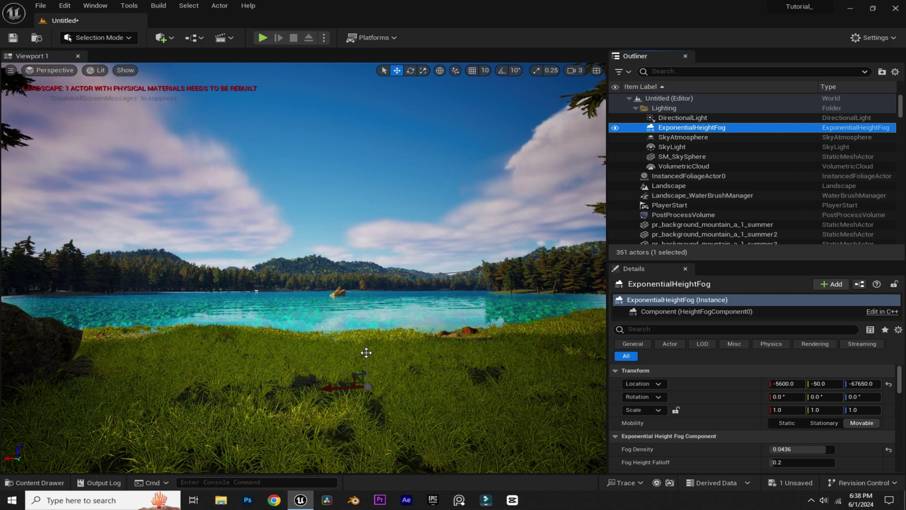
{"action": "left_click_drag", "start_coordinate": [366, 353], "coordinate": [366, 294]}
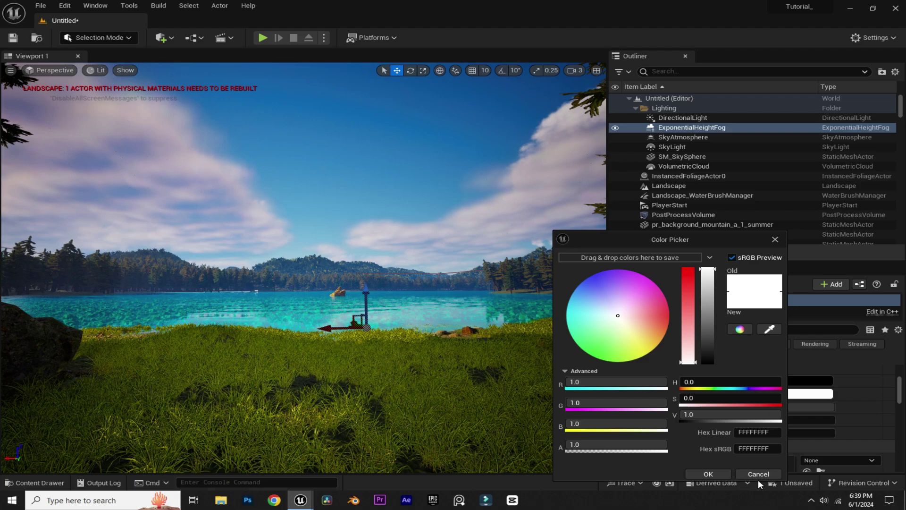
Tint the fog's Sky Atmosphere Ambient Contribution Color Scale light cyan and adjust its Fog Density for haze over the distant trees
{"action": "left_click", "coordinate": [758, 473]}
{"action": "scroll", "coordinate": [791, 386], "scroll_direction": "down", "scroll_amount": 5}
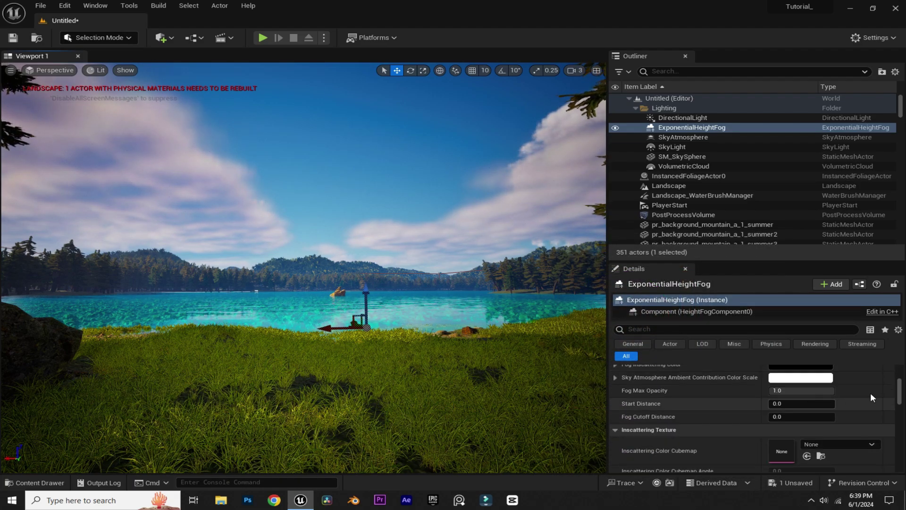
{"action": "left_click", "coordinate": [792, 378]}
{"action": "mouse_move", "coordinate": [602, 312]}
{"action": "left_mouse_down"}
{"action": "mouse_move", "coordinate": [590, 307]}
{"action": "mouse_move", "coordinate": [584, 319]}
{"action": "mouse_move", "coordinate": [584, 309]}
{"action": "left_mouse_up"}
{"action": "left_click_drag", "start_coordinate": [790, 386], "coordinate": [828, 387]}
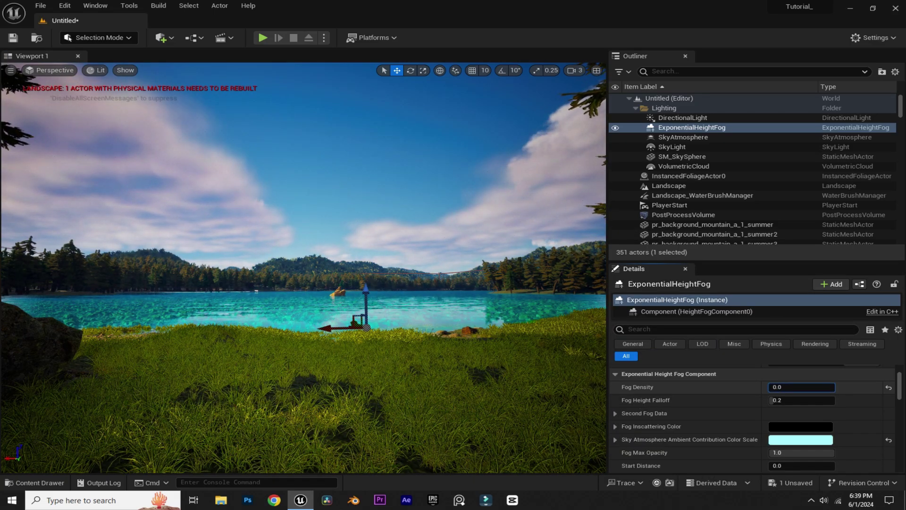
{"action": "key", "text": "Return"}
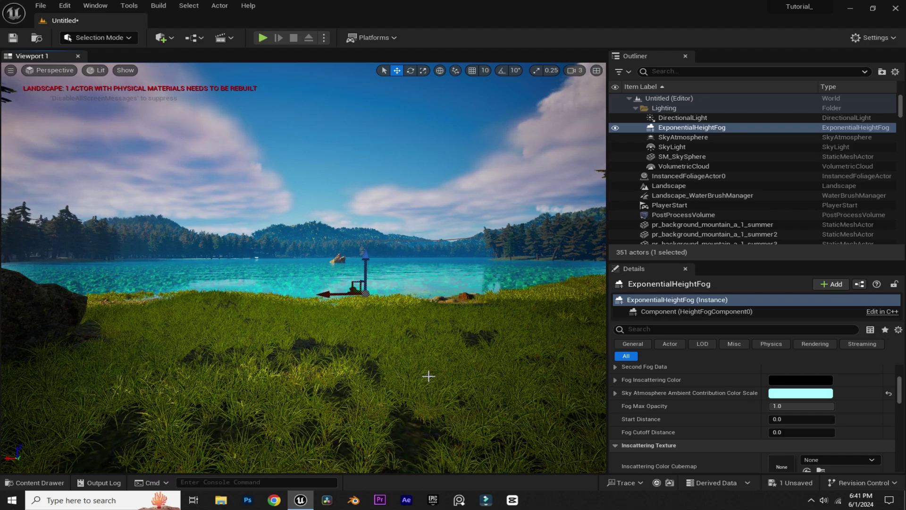
Open the MI_Ribbon_Grass_tbdpec3r_4K material instance and filter its parameters by "wind"
{"action": "key", "text": "ctrl+space"}
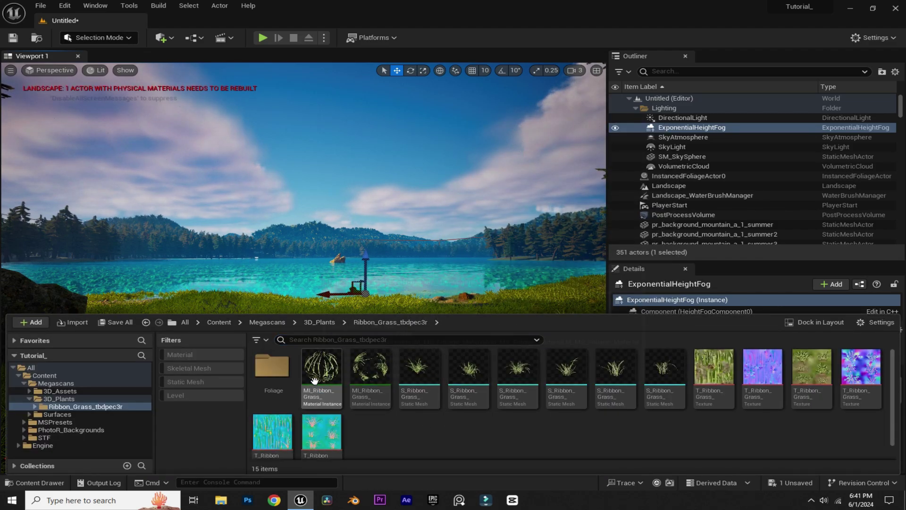
{"action": "mouse_move", "coordinate": [315, 380]}
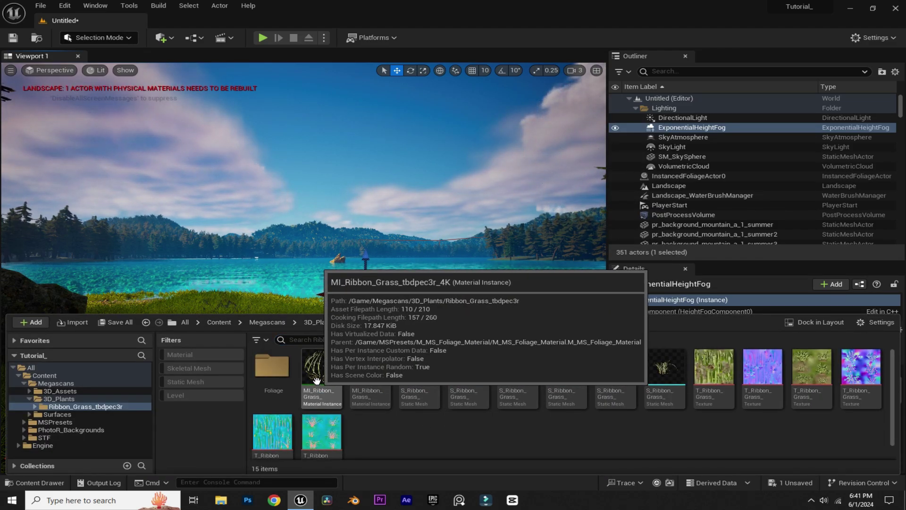
{"action": "double_click", "coordinate": [316, 380]}
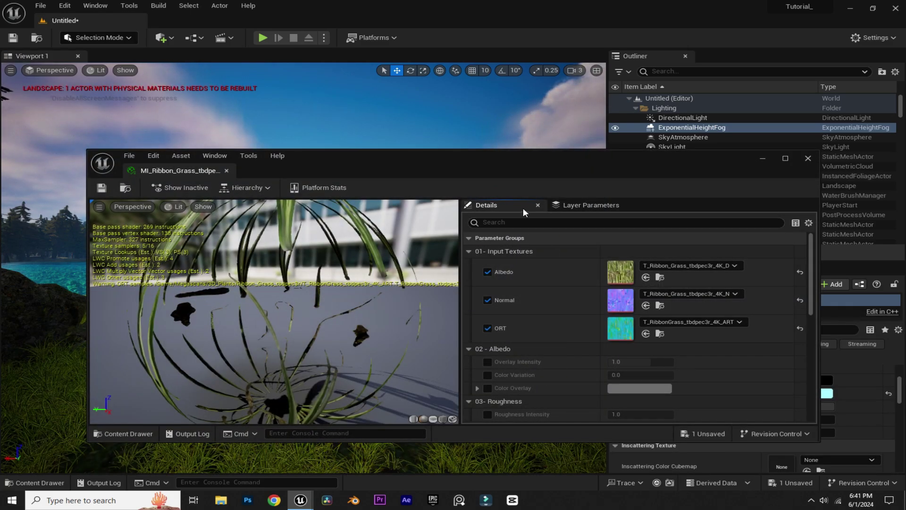
{"action": "type", "text": "wind"}
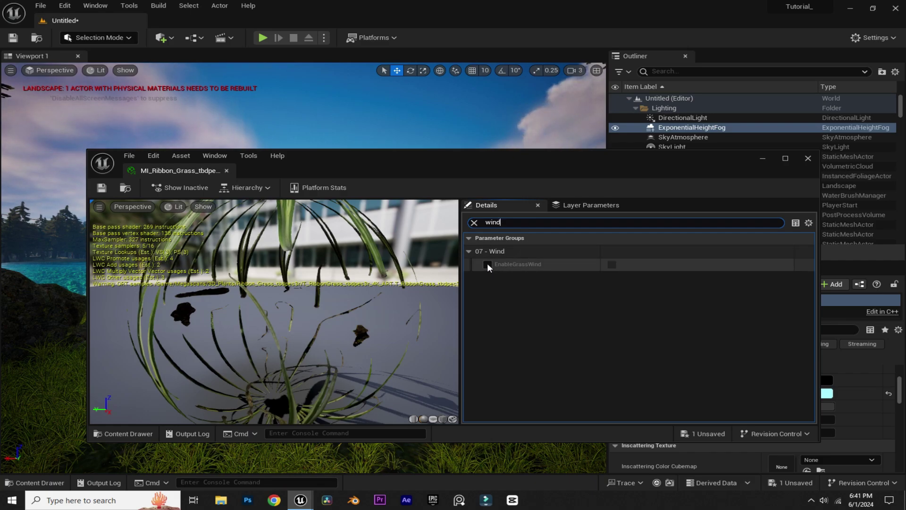
Turn on EnableGrassWind and the Wind Intensity override at 0.15 in the ribbon grass material, save it and close its editor
{"action": "left_click", "coordinate": [487, 263]}
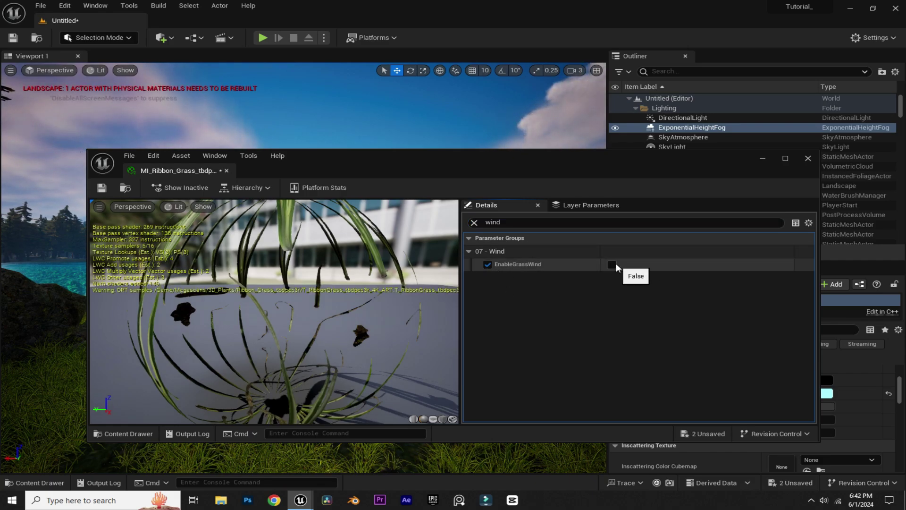
{"action": "left_click", "coordinate": [616, 263]}
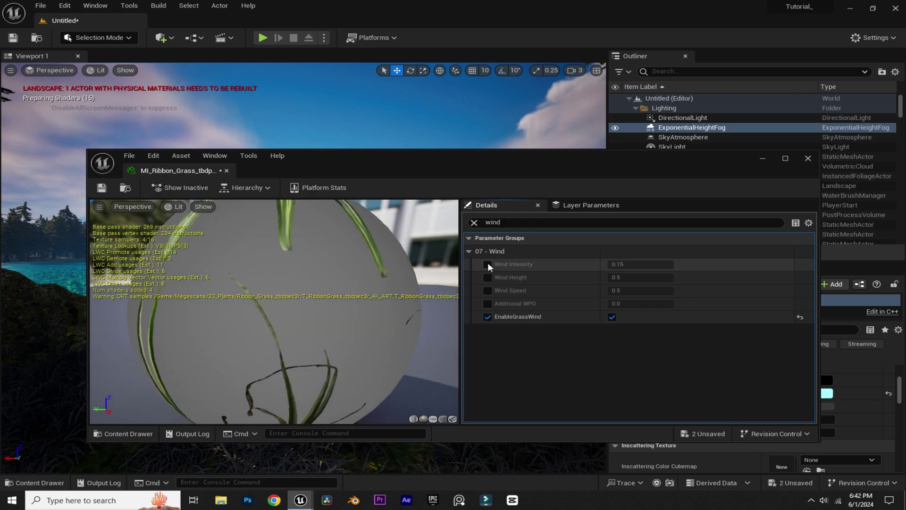
{"action": "left_click", "coordinate": [488, 264]}
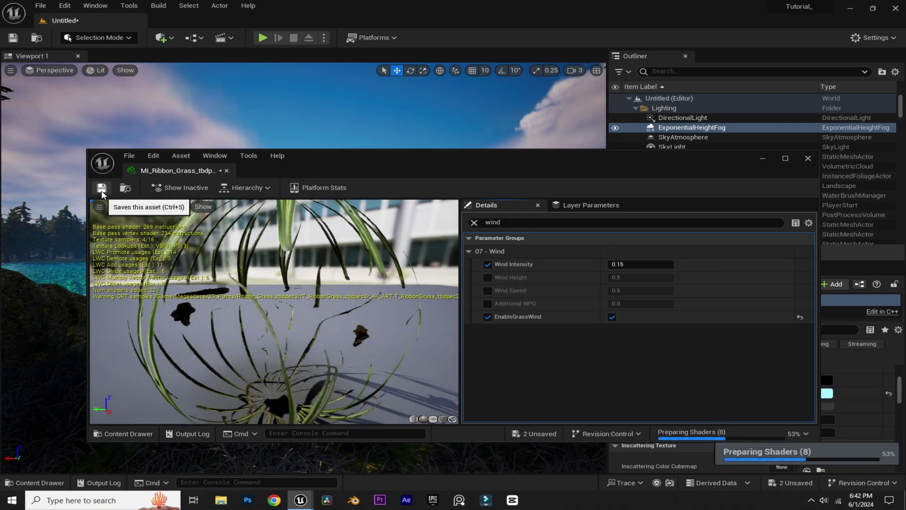
{"action": "left_click", "coordinate": [101, 188]}
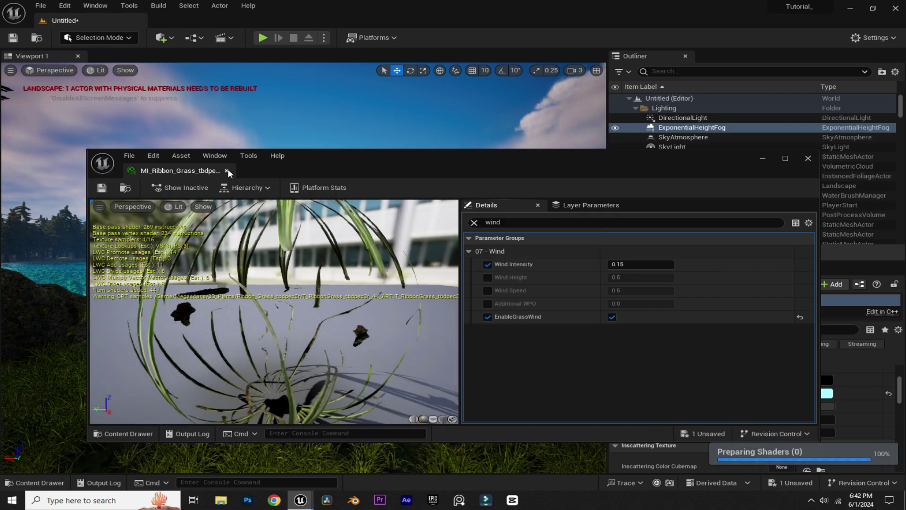
{"action": "left_click", "coordinate": [808, 158]}
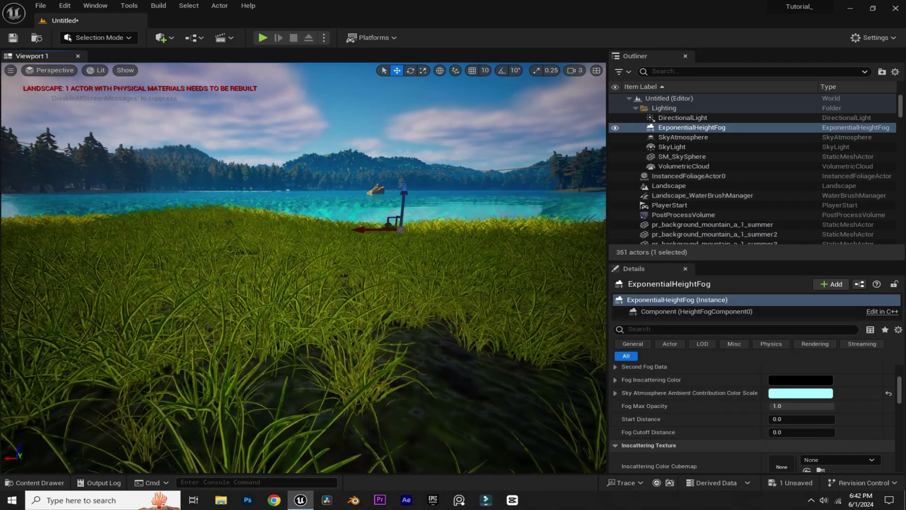
Frame the lake from the grassy shore and add a Level Sequence saved as NewLevelSequence in the Content folder
{"action": "right_click_drag", "start_coordinate": [302, 268], "coordinate": [292, 223]}
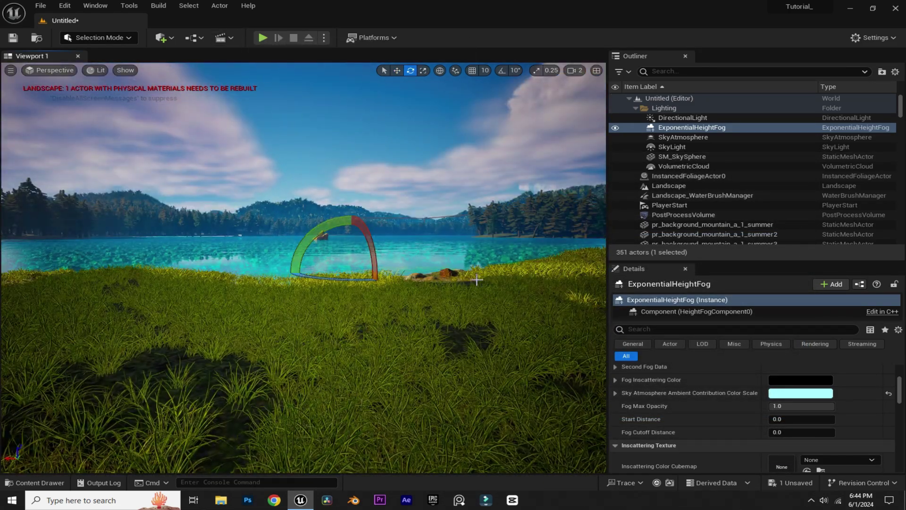
{"action": "left_click", "coordinate": [230, 41]}
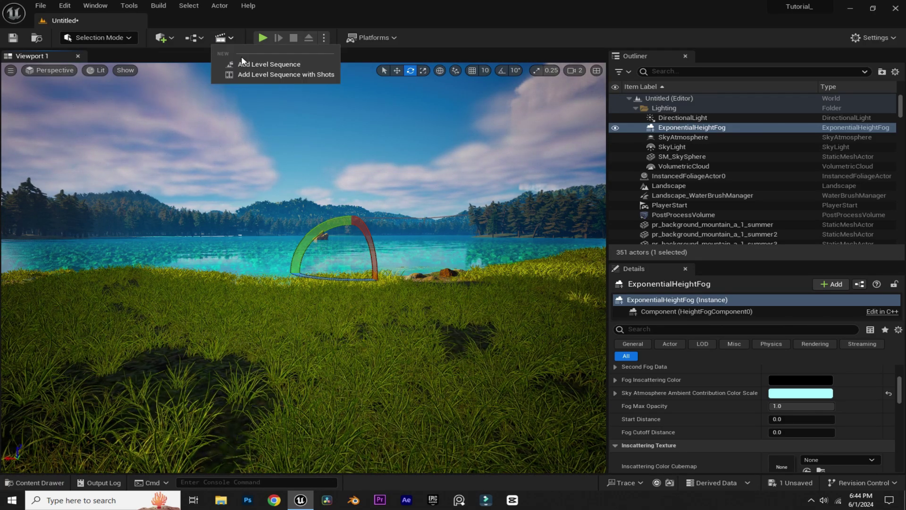
{"action": "left_click", "coordinate": [264, 65]}
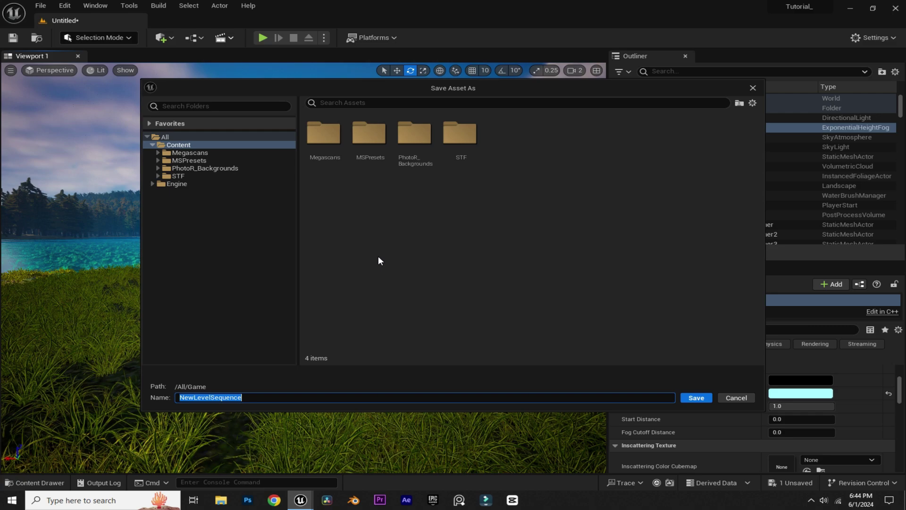
{"action": "left_click", "coordinate": [696, 398]}
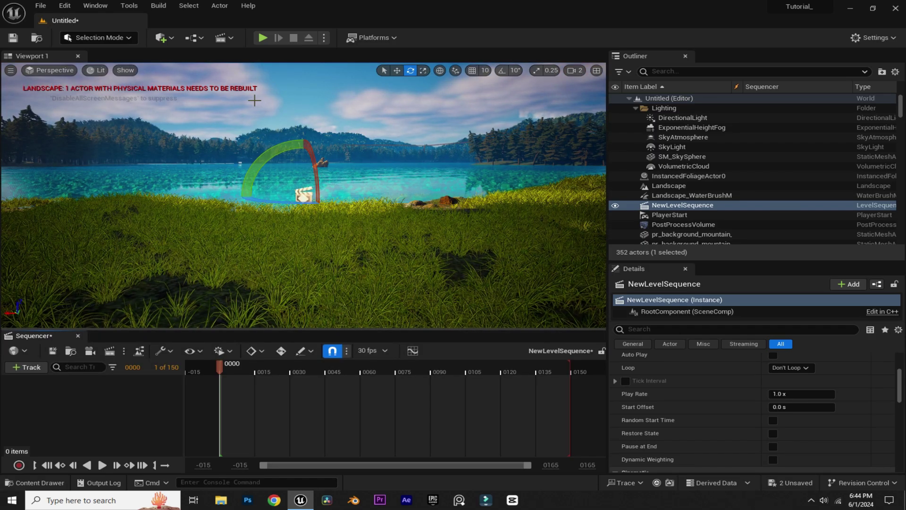
Place a Cine Camera Actor in the level above the lake
{"action": "left_click", "coordinate": [170, 38]}
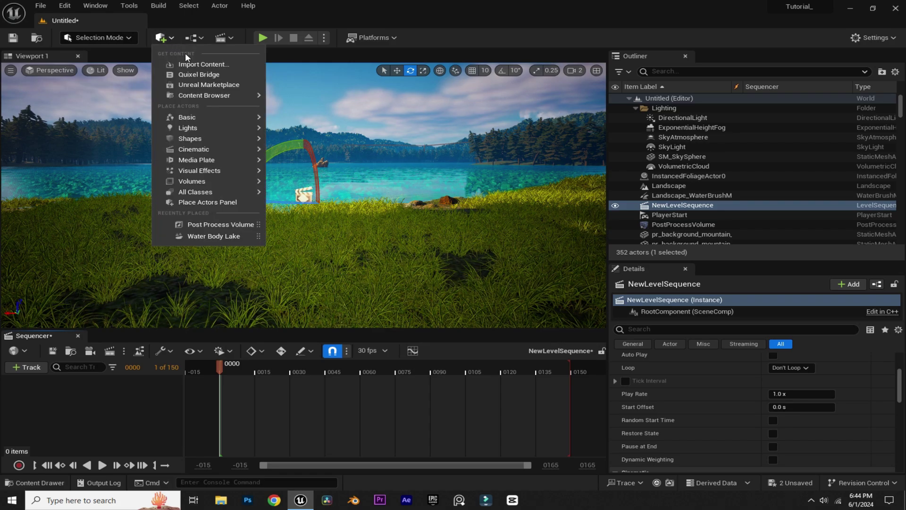
{"action": "type", "text": "came"}
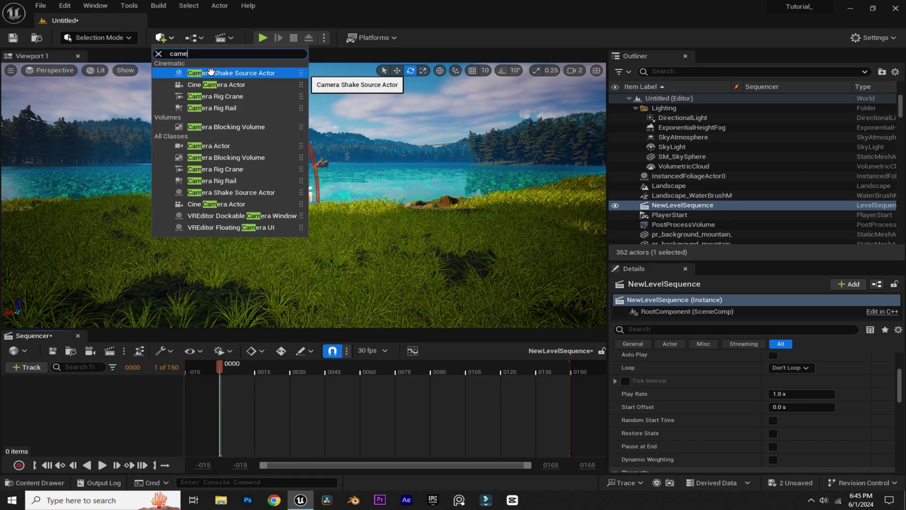
{"action": "type", "text": "ra"}
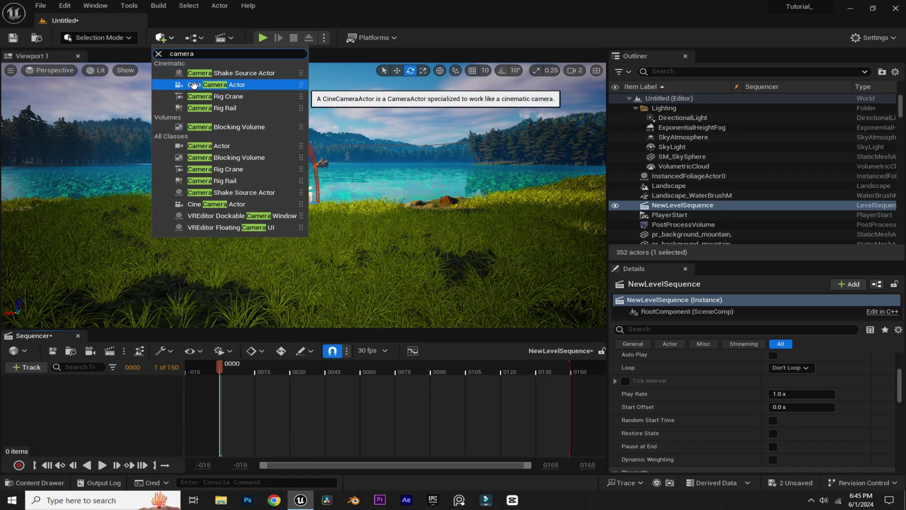
{"action": "left_click_drag", "start_coordinate": [194, 85], "coordinate": [348, 109]}
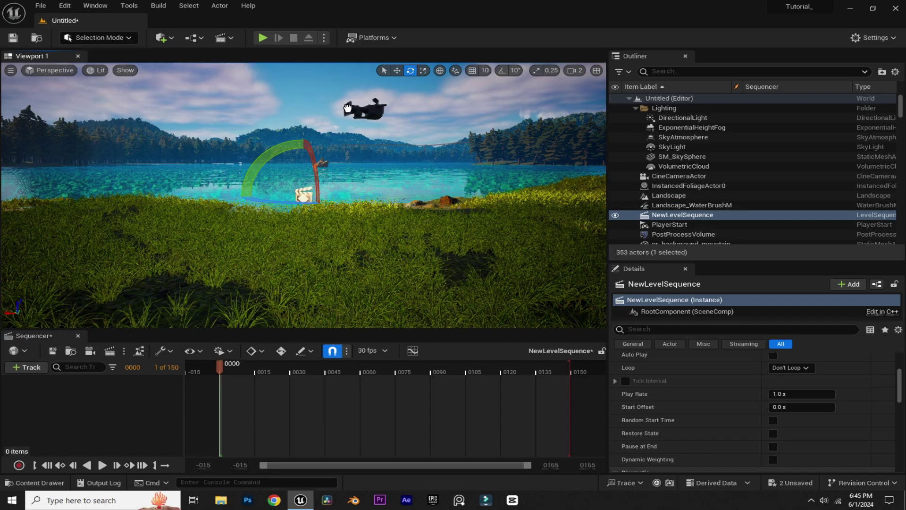
Snap the CineCameraActor to the current view and look through it in the viewport
{"action": "right_click", "coordinate": [673, 176]}
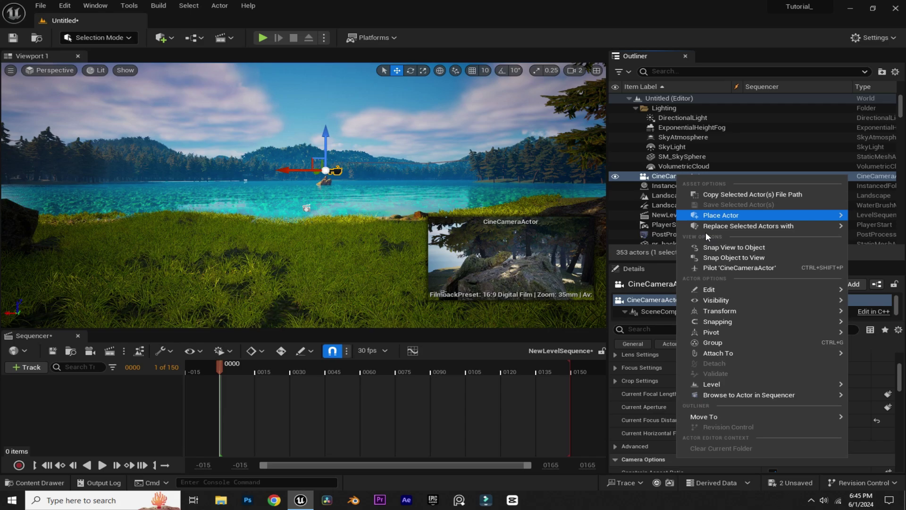
{"action": "left_click", "coordinate": [725, 257]}
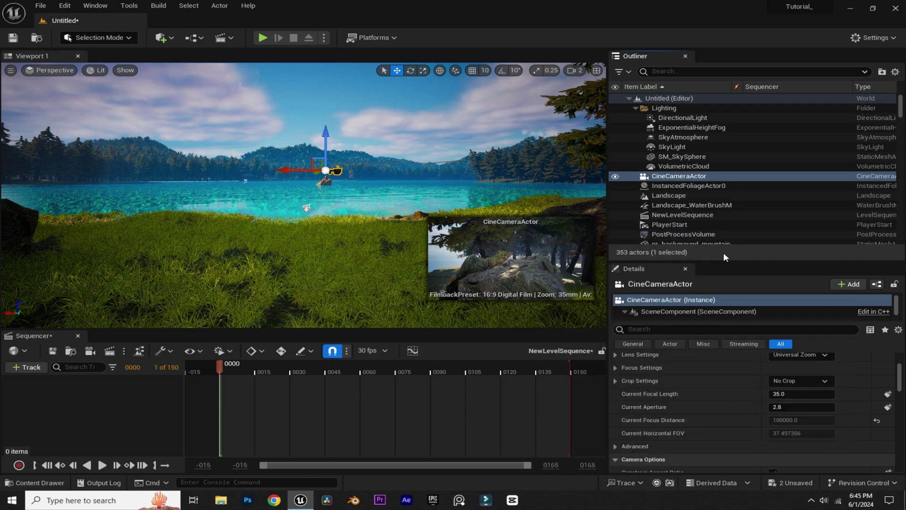
{"action": "left_click", "coordinate": [55, 70]}
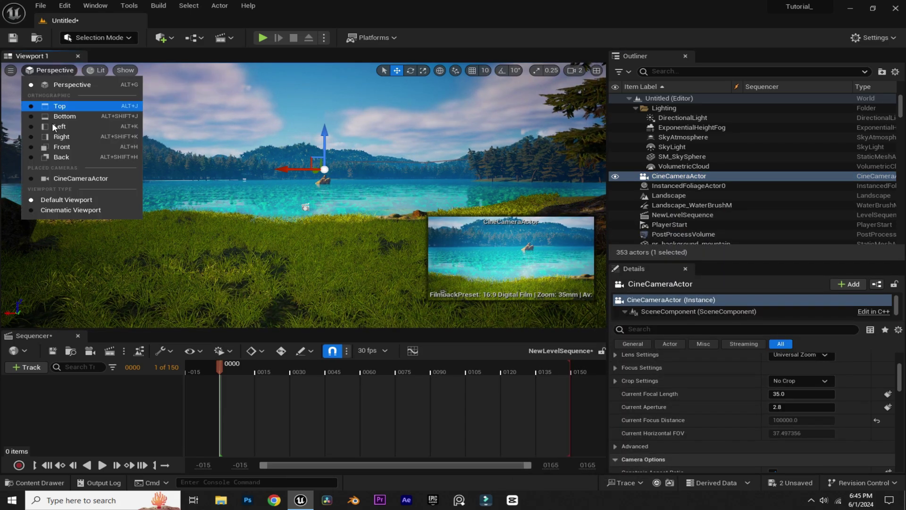
{"action": "left_click", "coordinate": [92, 179]}
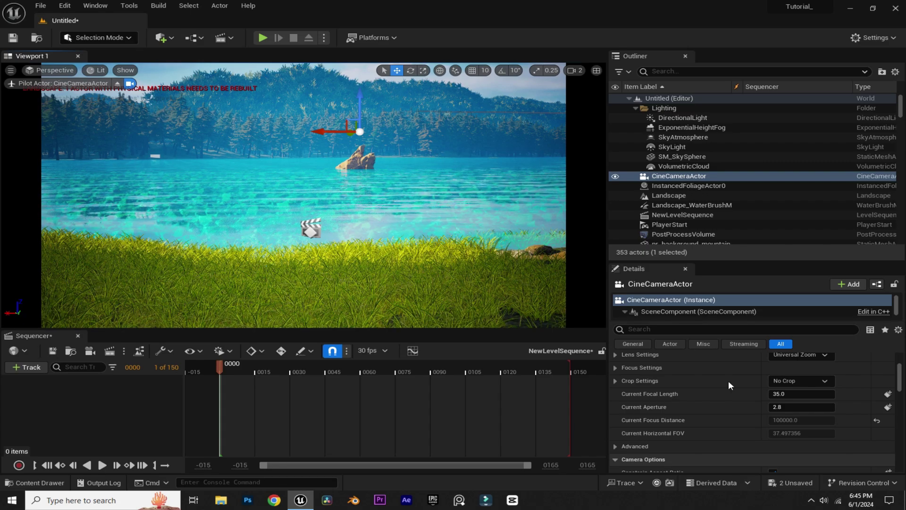
Set the camera's Filmback to 16:9 DSLR, its Current Focal Length to about 16.4 and its Current Aperture to 4
{"action": "scroll", "coordinate": [736, 391], "scroll_direction": "up", "scroll_amount": 5}
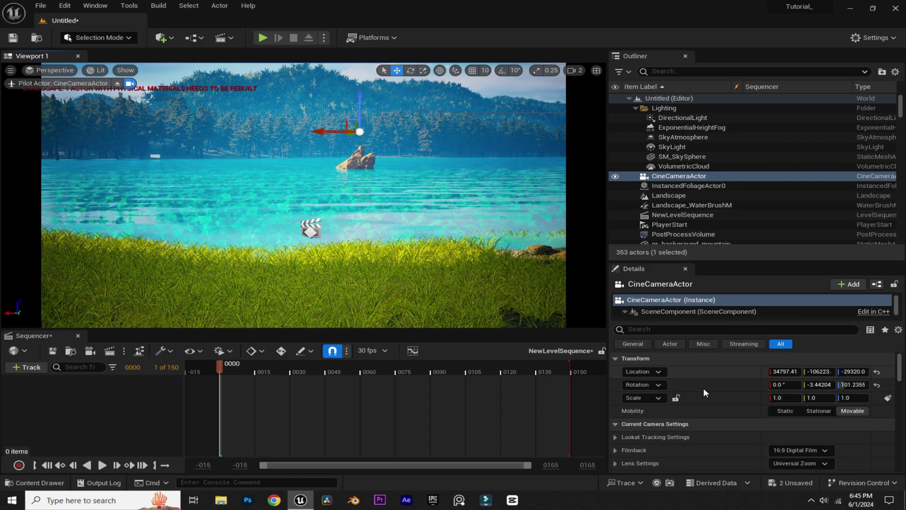
{"action": "scroll", "coordinate": [723, 384], "scroll_direction": "down", "scroll_amount": 1}
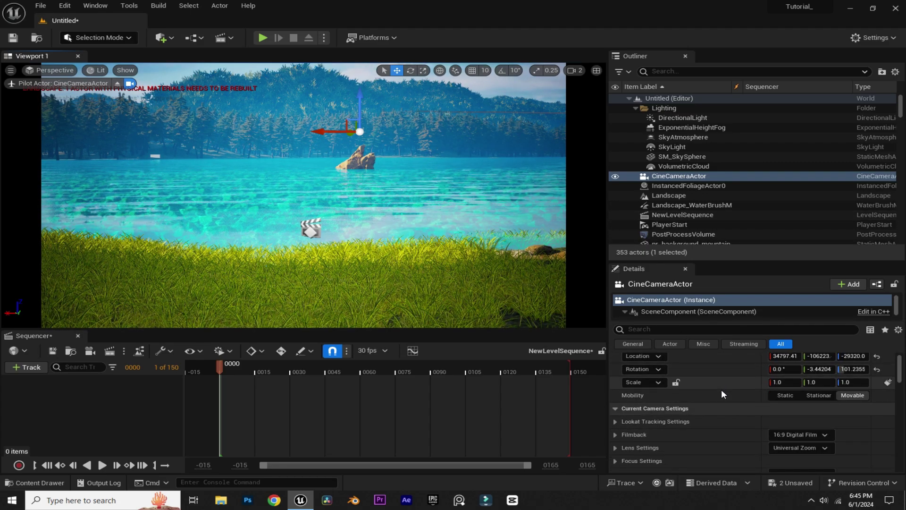
{"action": "scroll", "coordinate": [718, 390], "scroll_direction": "down", "scroll_amount": 1}
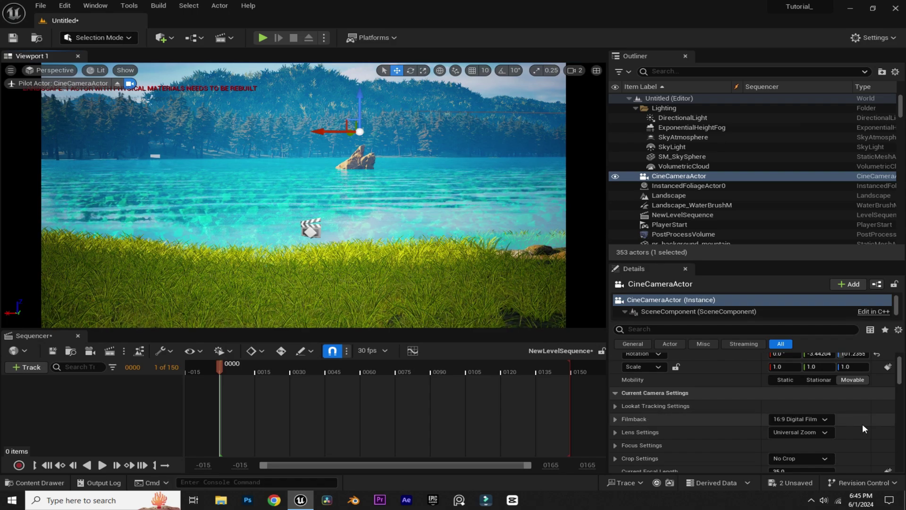
{"action": "left_click", "coordinate": [824, 420]}
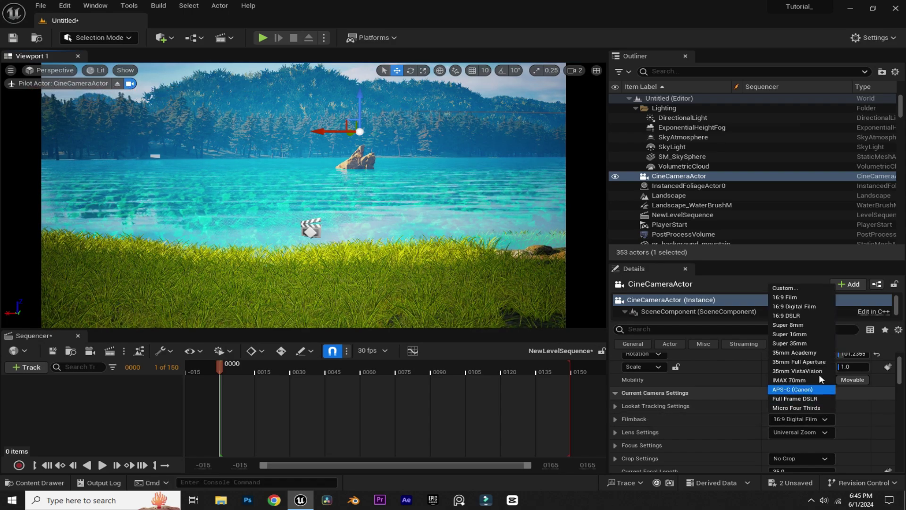
{"action": "left_click", "coordinate": [806, 316]}
{"action": "scroll", "coordinate": [739, 399], "scroll_direction": "down", "scroll_amount": 2}
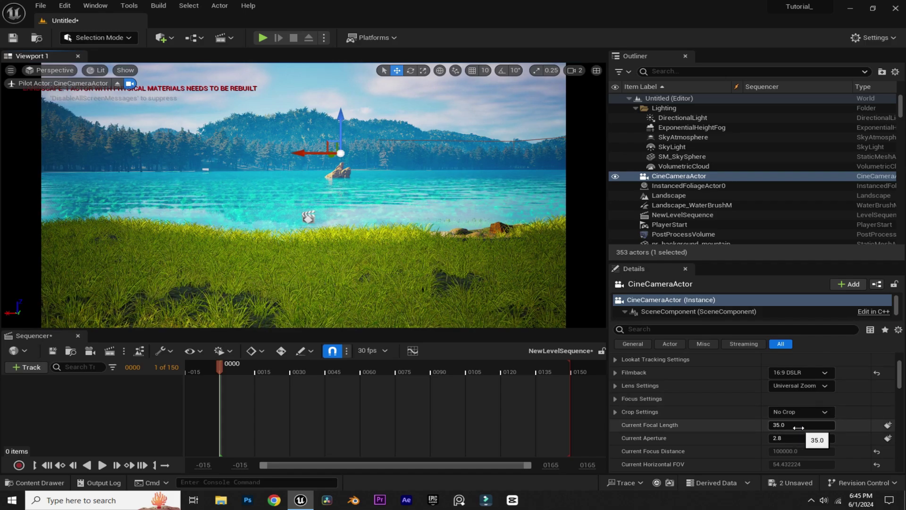
{"action": "left_click_drag", "start_coordinate": [797, 427], "coordinate": [738, 440]}
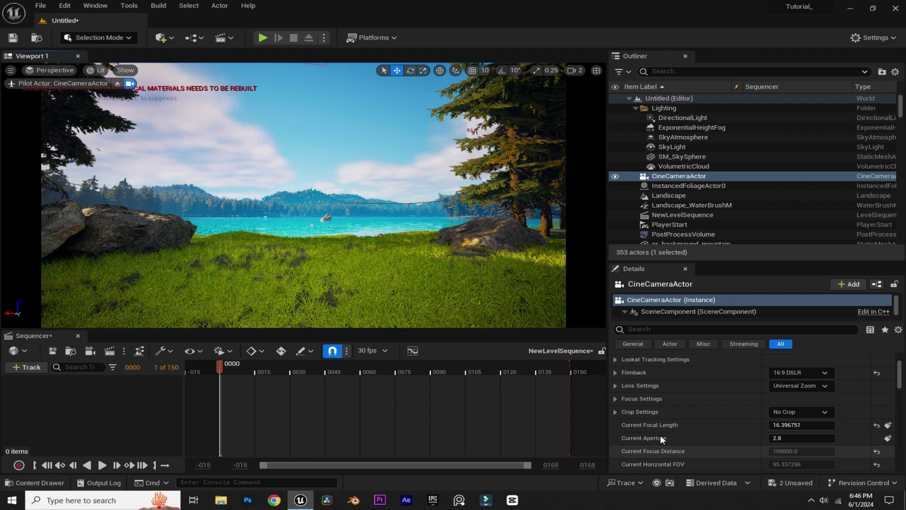
{"action": "left_click", "coordinate": [783, 438]}
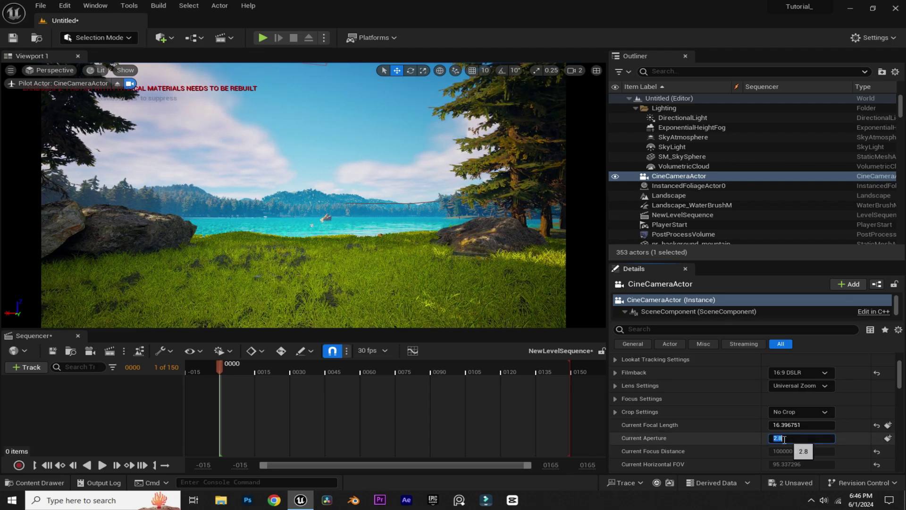
{"action": "type", "text": "4"}
{"action": "key", "text": "Return"}
Rotate the sun for warmer, lower light, frame the camera on the lake beside the large shore tree, and save the level
{"action": "right_click_drag", "start_coordinate": [415, 176], "coordinate": [309, 176]}
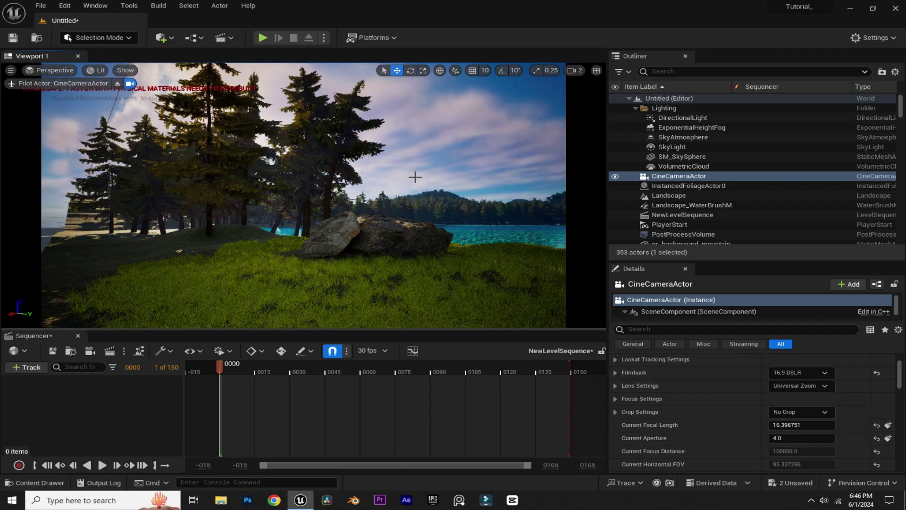
{"action": "key", "text": "ctrl+l"}
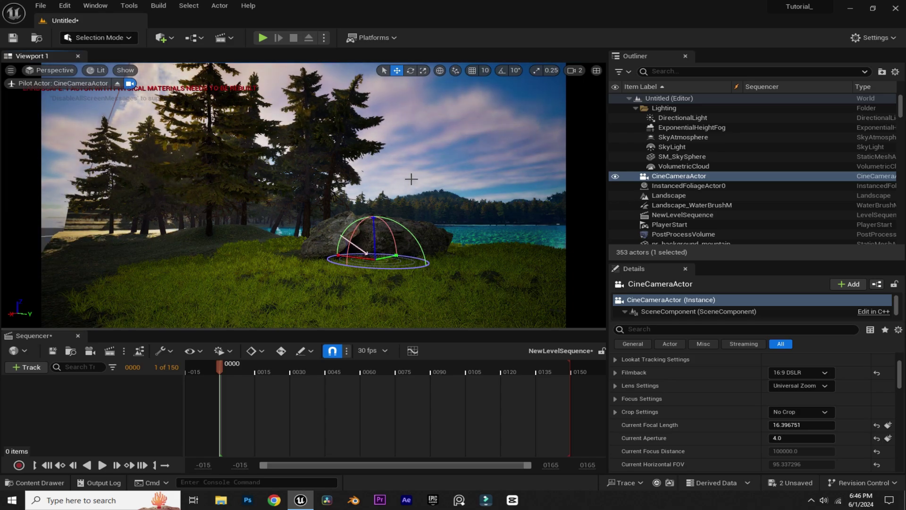
{"action": "left_click", "coordinate": [679, 176]}
{"action": "key", "text": "ctrl+z"}
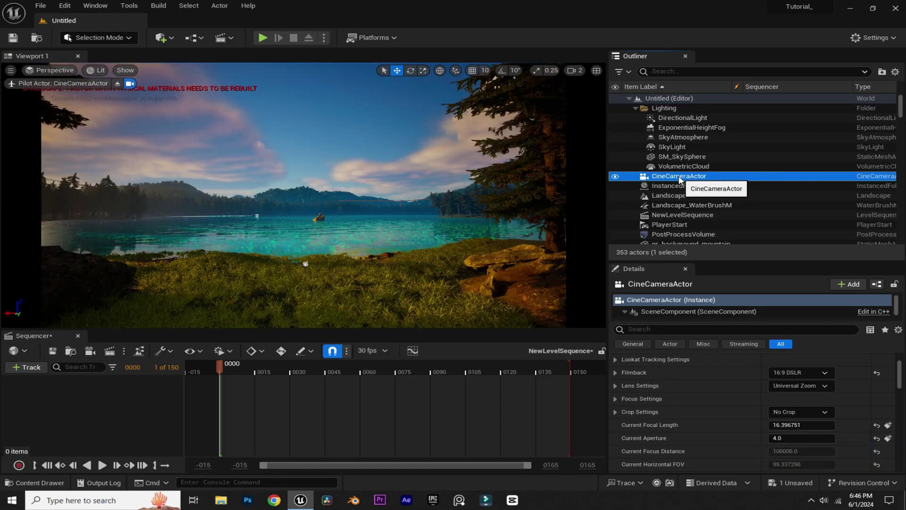
Add the CineCameraActor to NewLevelSequence and set the sequence display rate to 24 fps (film)
{"action": "left_click_drag", "start_coordinate": [679, 176], "coordinate": [132, 393]}
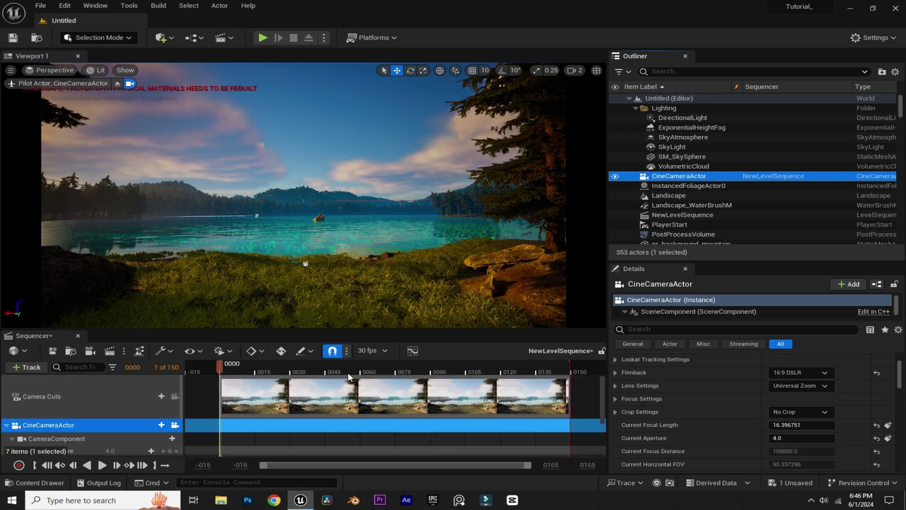
{"action": "left_click", "coordinate": [374, 352]}
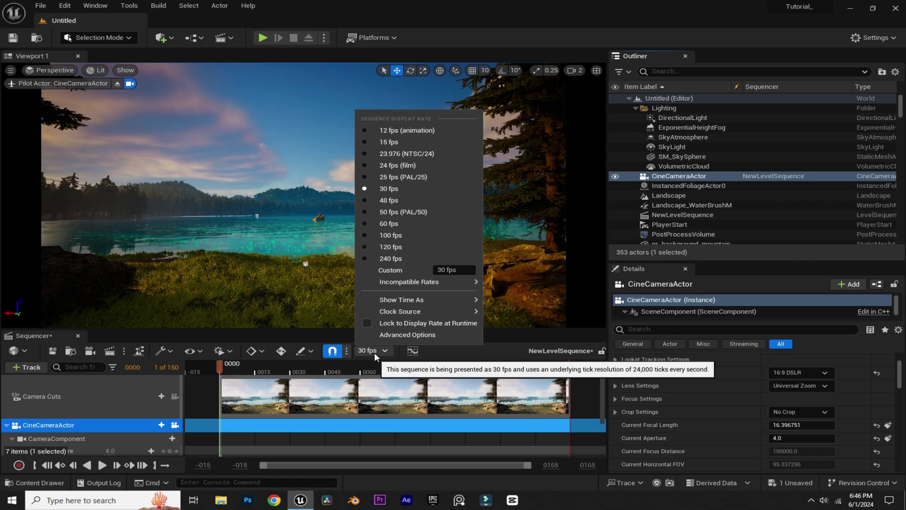
{"action": "left_click", "coordinate": [406, 166]}
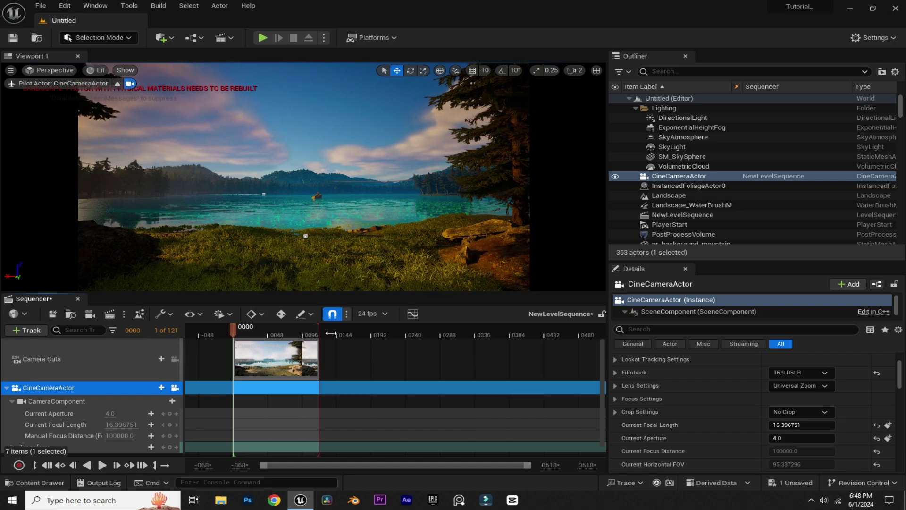
Extend the sequence's playback range and the camera cut to about frame 240
{"action": "left_click_drag", "start_coordinate": [330, 334], "coordinate": [405, 335]}
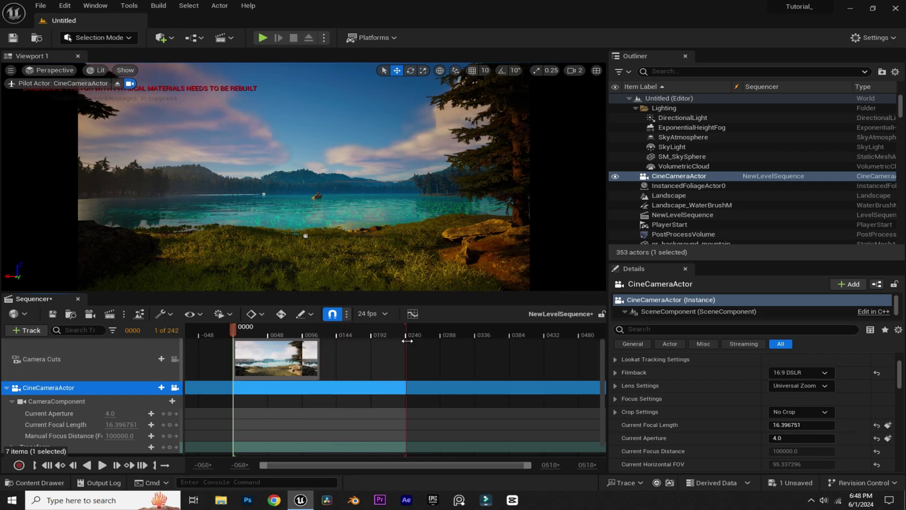
{"action": "left_click", "coordinate": [293, 357]}
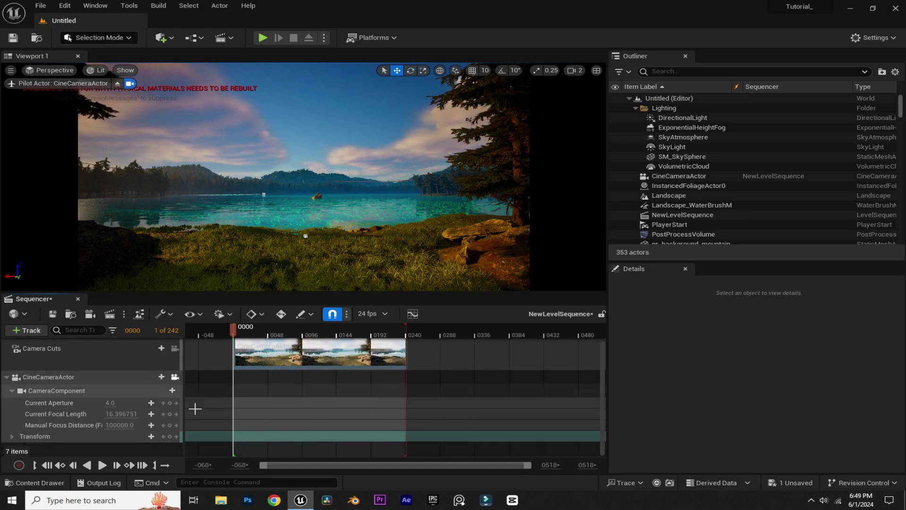
Key the camera's Transform at frame 0, fly it forward over the water towards the rock, and key it again at frame 239
{"action": "left_click", "coordinate": [170, 436]}
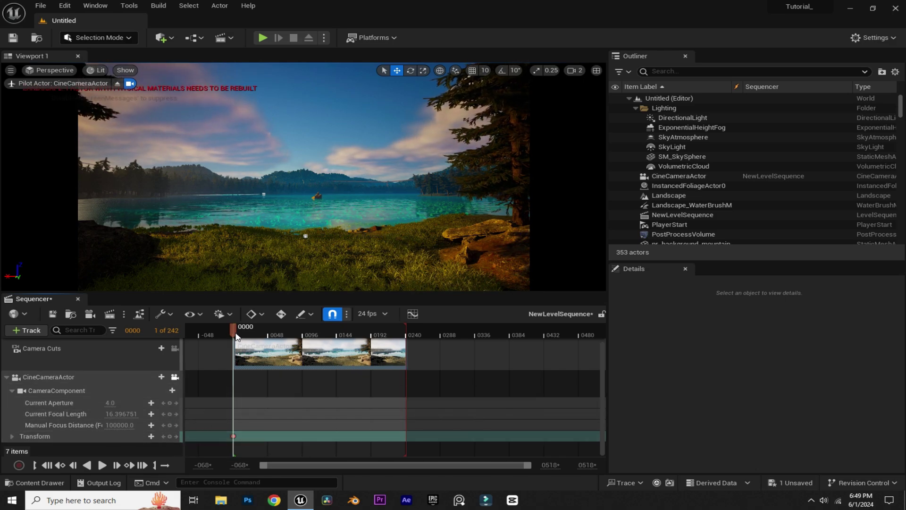
{"action": "left_click_drag", "start_coordinate": [236, 335], "coordinate": [405, 334]}
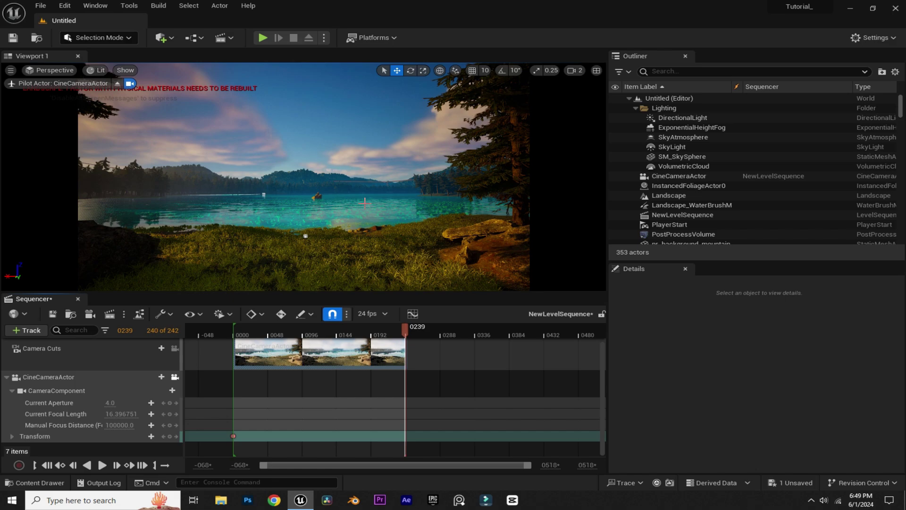
{"action": "key", "text": "w"}
{"action": "right_click_drag", "start_coordinate": [352, 200], "coordinate": [352, 200]}
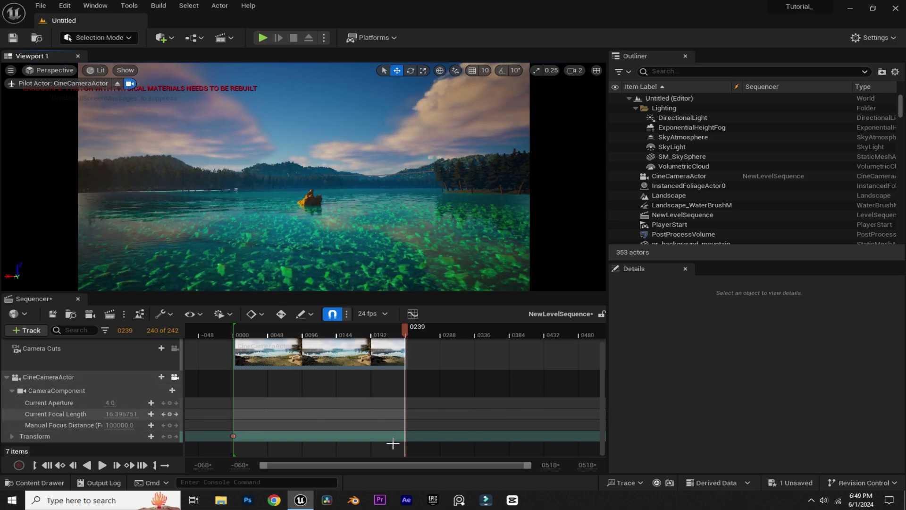
{"action": "left_click", "coordinate": [169, 436]}
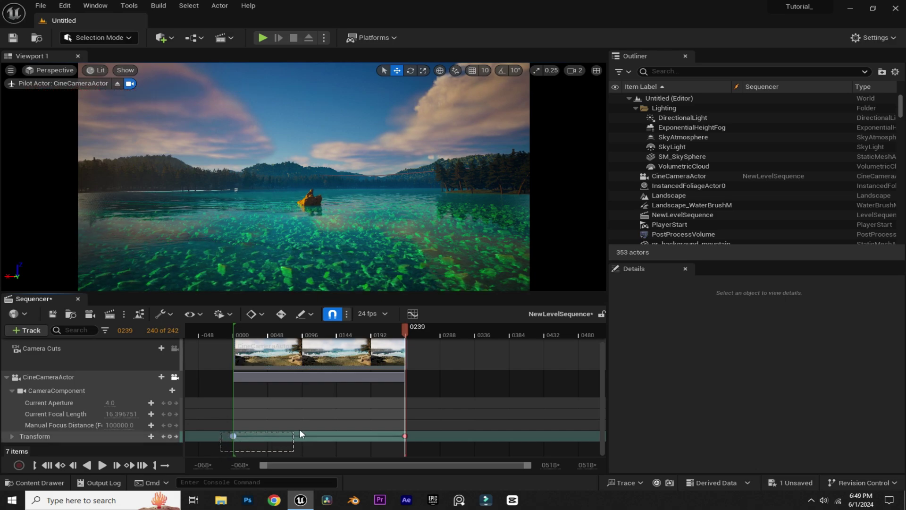
Set both camera Transform keys to Linear interpolation and scrub near the start of the sequence to check the move
{"action": "left_click", "coordinate": [401, 437]}
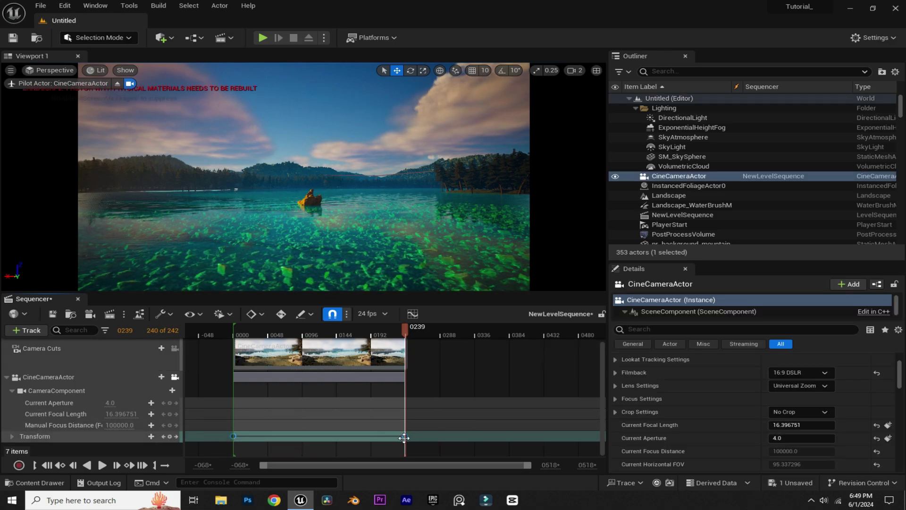
{"action": "right_click", "coordinate": [404, 437]}
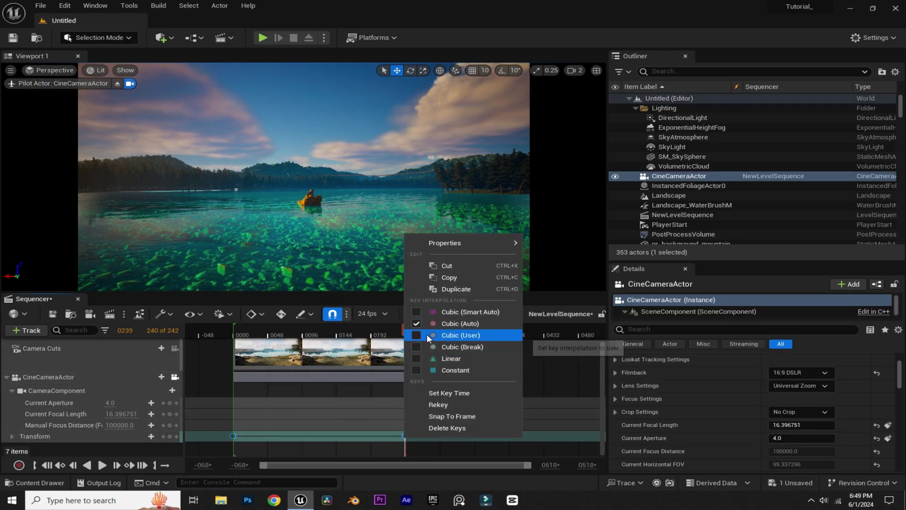
{"action": "left_click", "coordinate": [423, 359]}
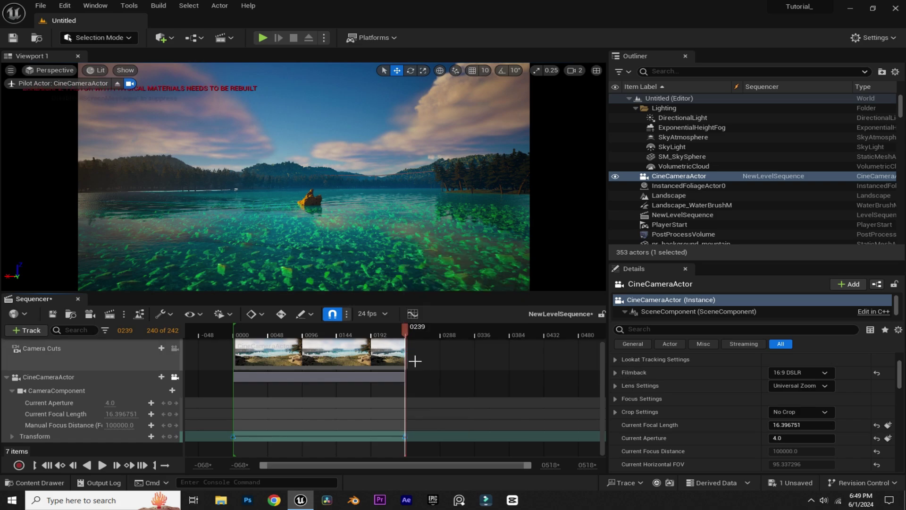
{"action": "left_click", "coordinate": [246, 329]}
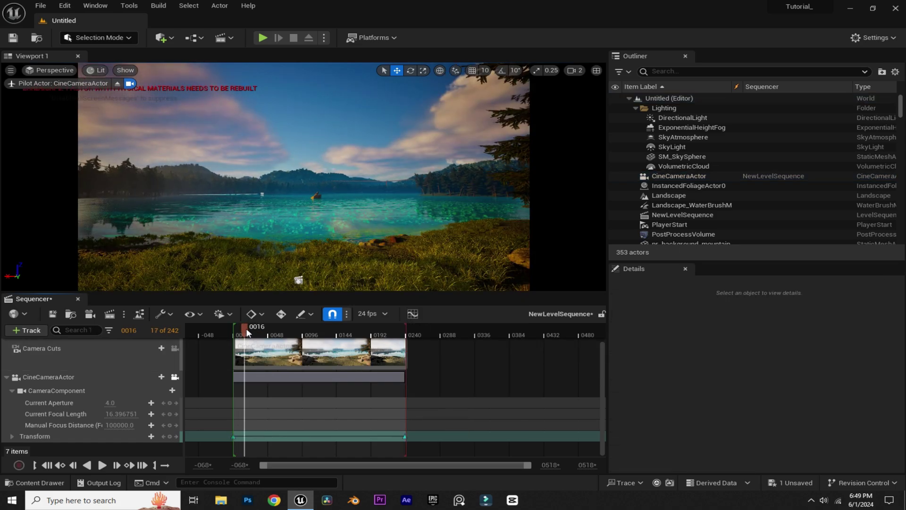
{"action": "left_click", "coordinate": [237, 328]}
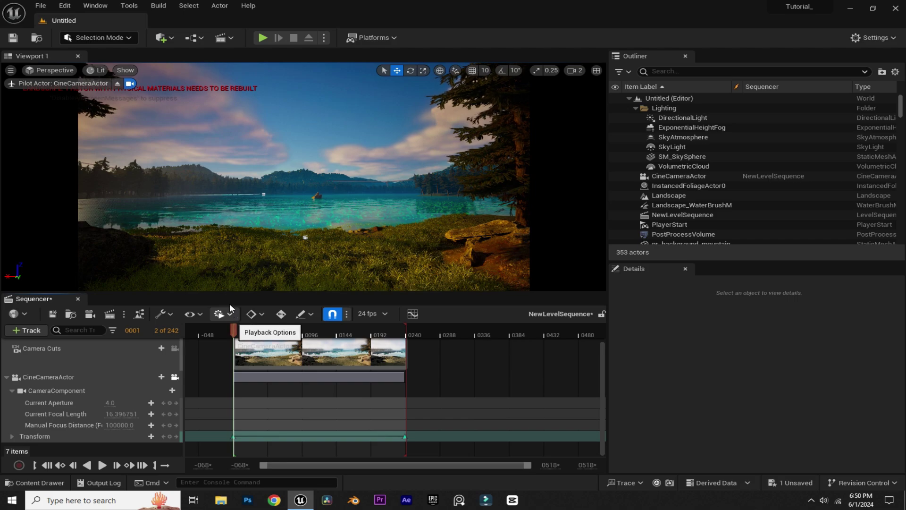
Enable the Movie Render Queue plugin and restart the editor, saving NewLevelSequence
{"action": "left_click", "coordinate": [66, 5]}
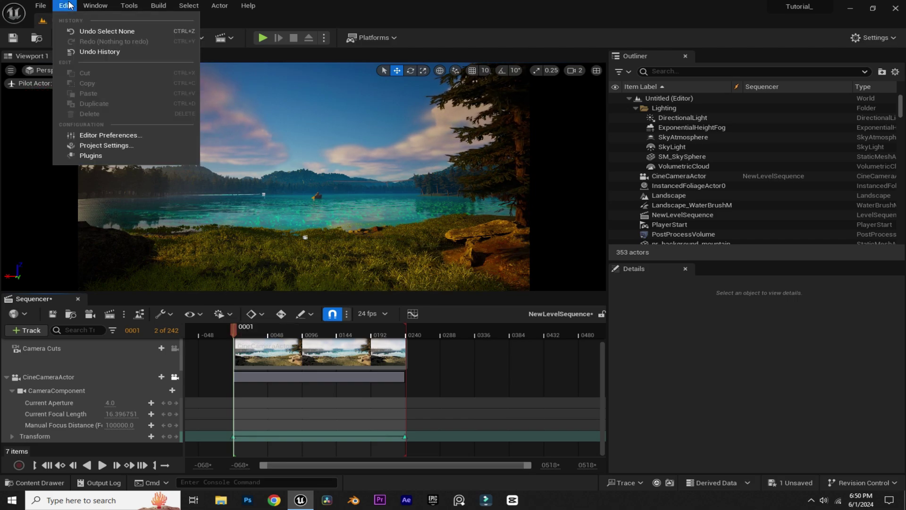
{"action": "left_click", "coordinate": [93, 156]}
{"action": "type", "text": "movie"}
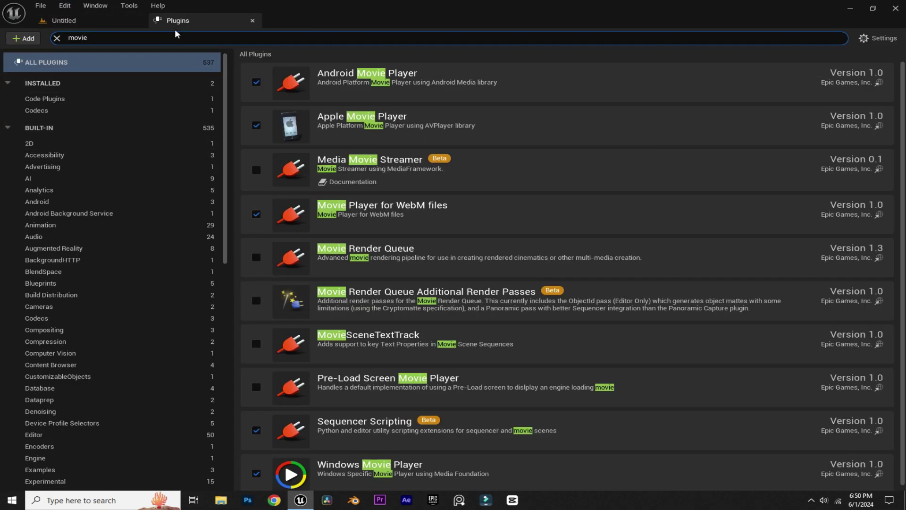
{"action": "type", "text": " render"}
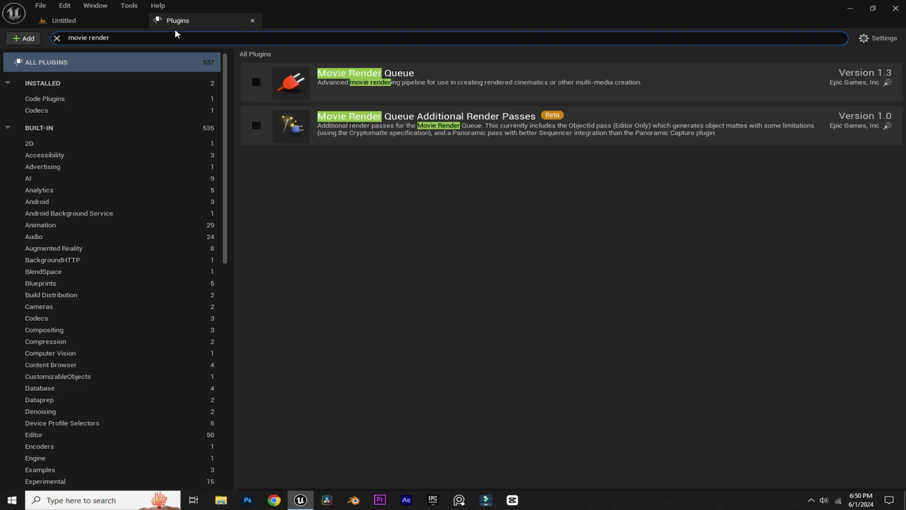
{"action": "left_click", "coordinate": [256, 82]}
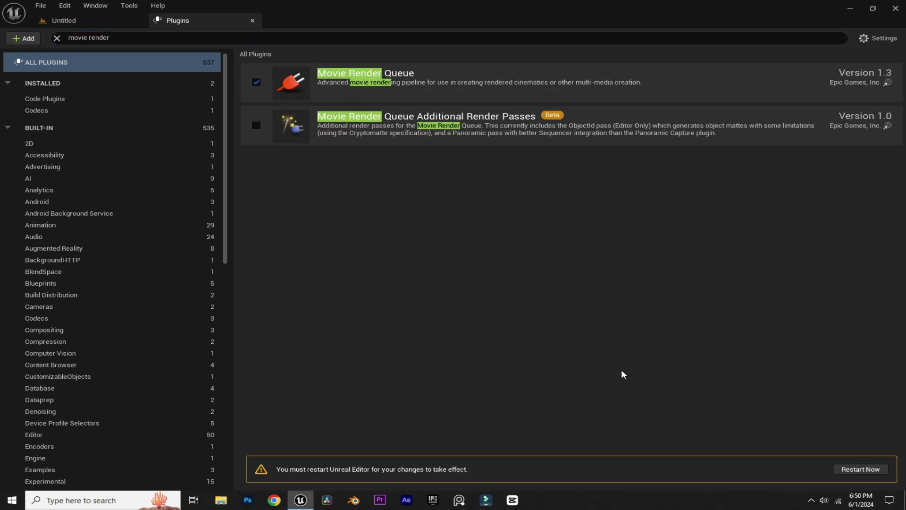
{"action": "left_click", "coordinate": [861, 469]}
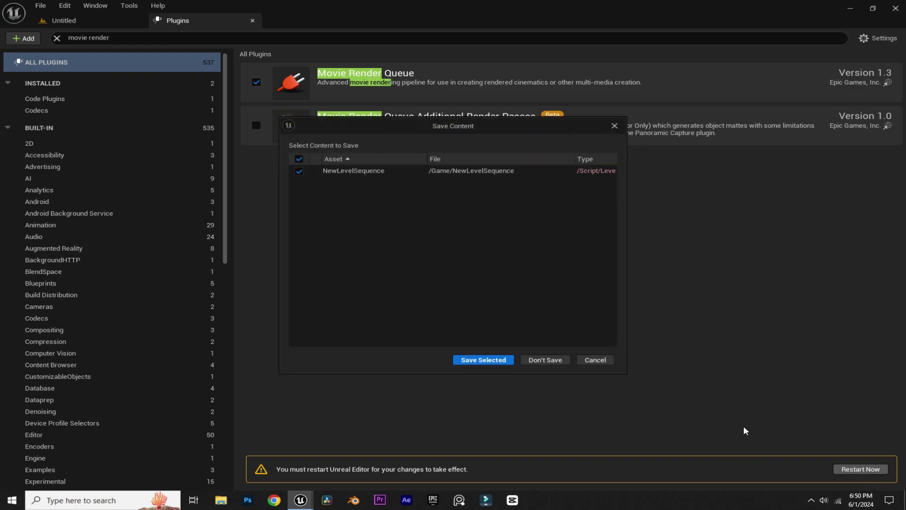
{"action": "left_click", "coordinate": [473, 361]}
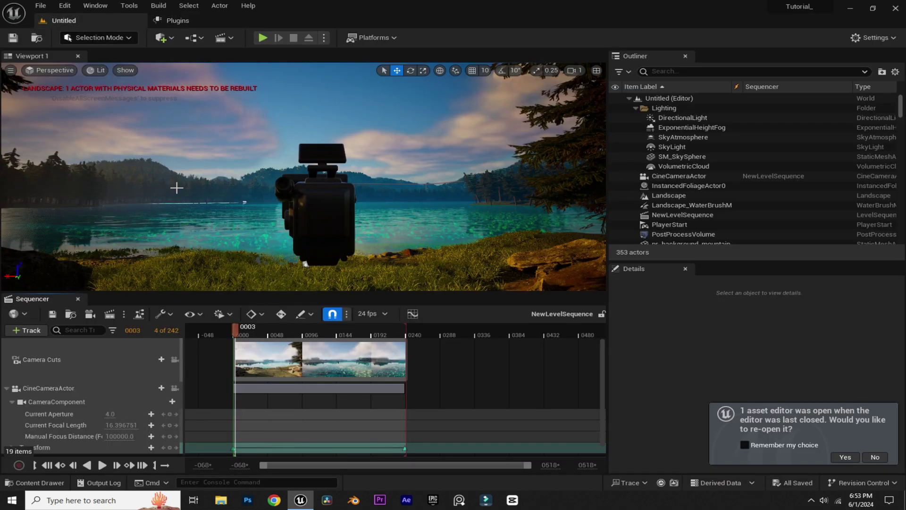
Open NewLevelSequence's Movie Render Queue job settings and replace the .jpg export with a .png Sequence [8bit] export
{"action": "left_click", "coordinate": [113, 317]}
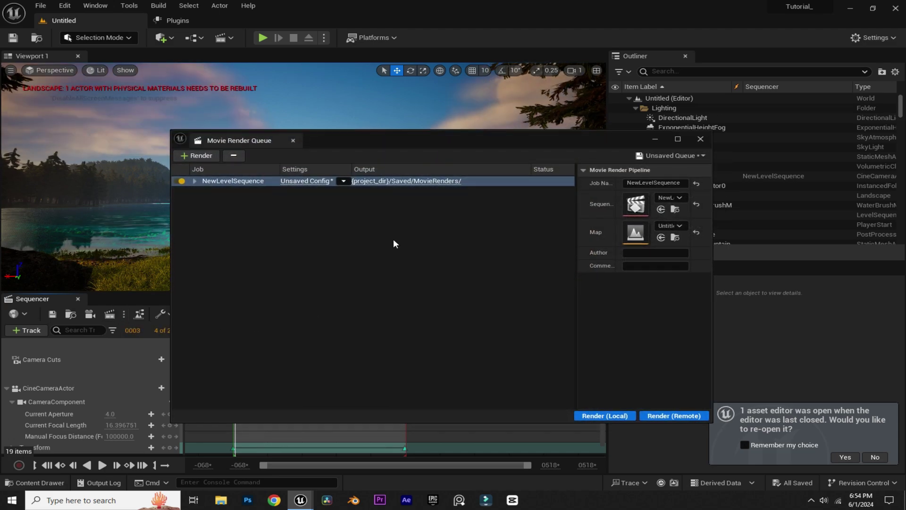
{"action": "left_click", "coordinate": [308, 183]}
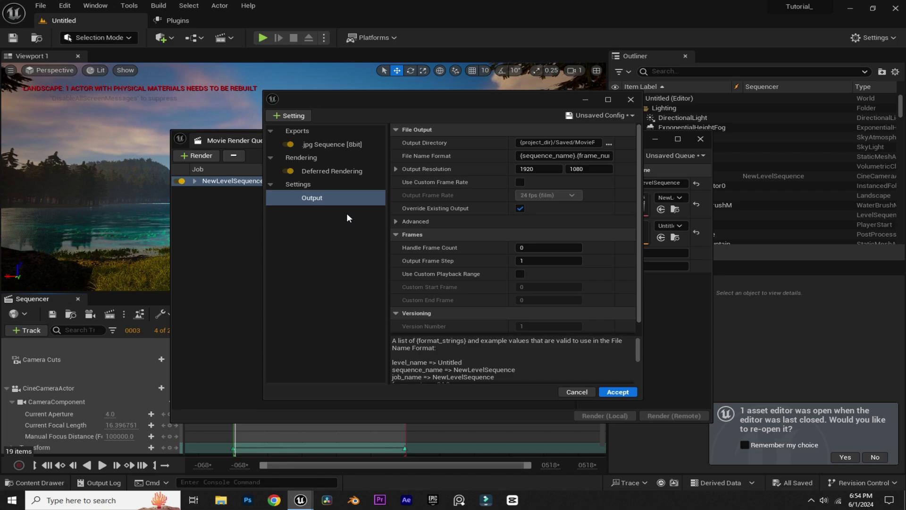
{"action": "left_click", "coordinate": [354, 148]}
{"action": "key", "text": "Delete"}
{"action": "left_click", "coordinate": [296, 115]}
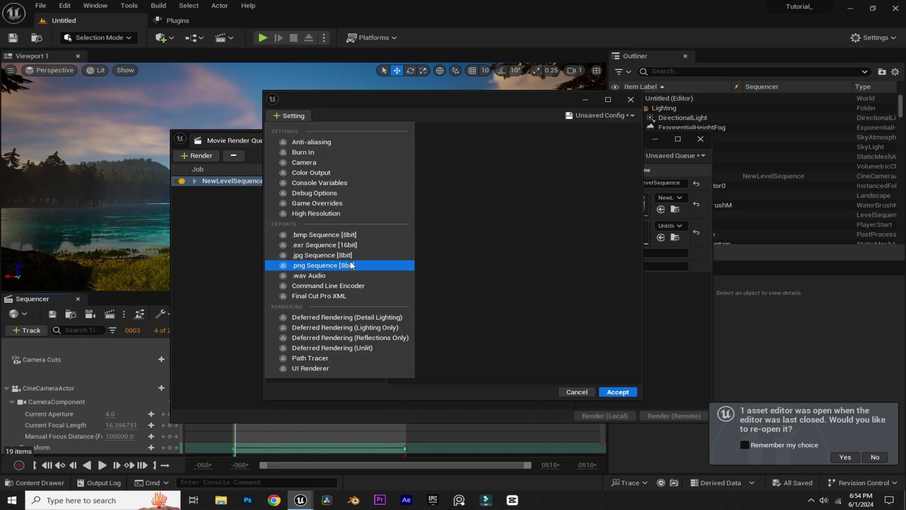
{"action": "left_click", "coordinate": [330, 268]}
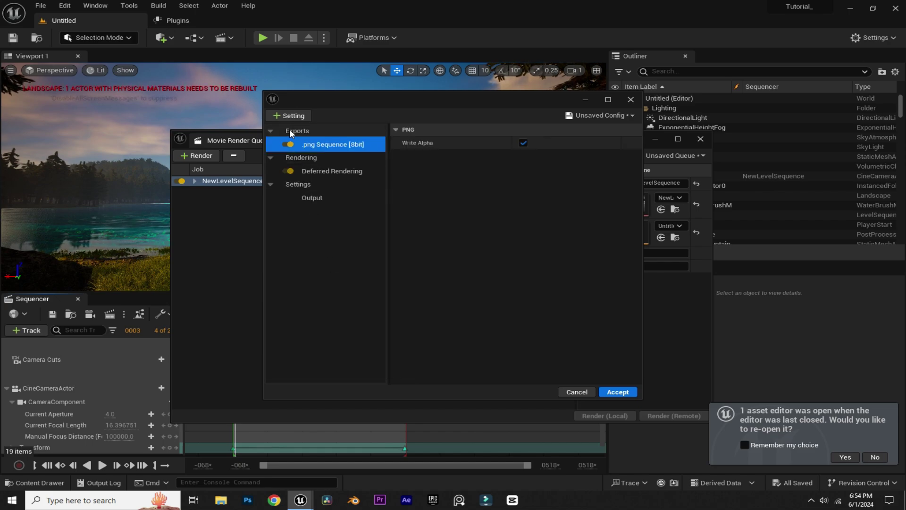
Add an Anti-aliasing setting to the render job with a Temporal Sample Count of 32 and Override Anti Aliasing enabled, method None
{"action": "left_click", "coordinate": [294, 117]}
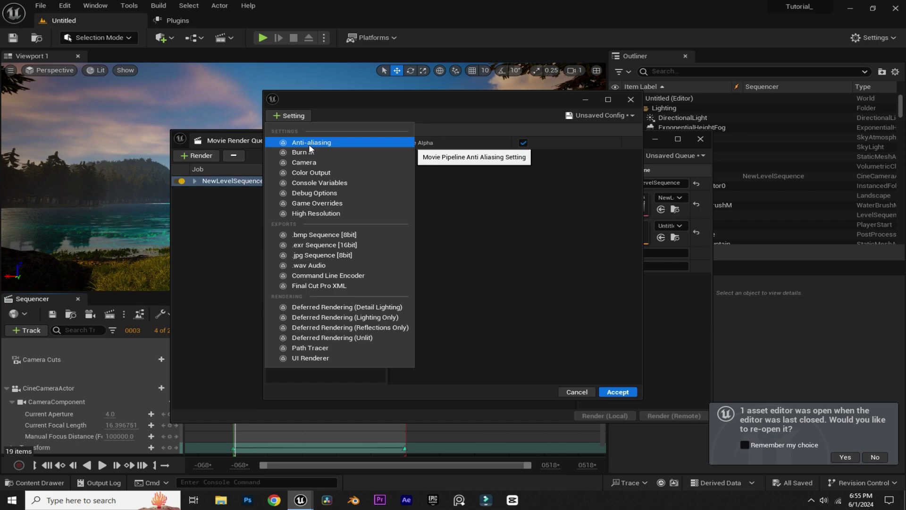
{"action": "left_click", "coordinate": [310, 144]}
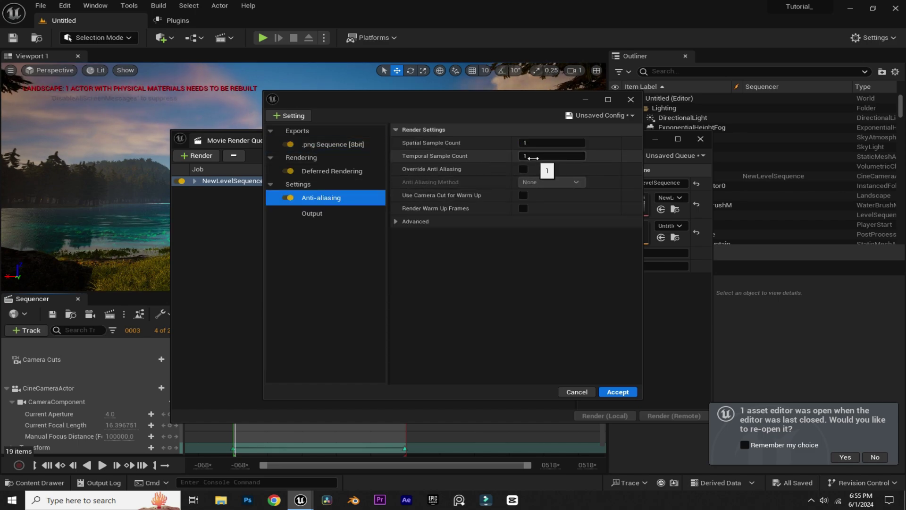
{"action": "left_click", "coordinate": [533, 158]}
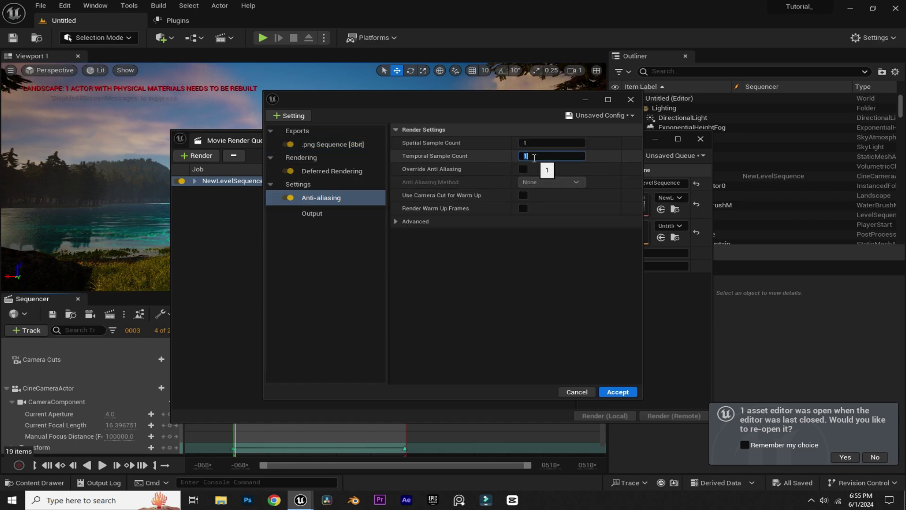
{"action": "type", "text": "32"}
{"action": "key", "text": "Return"}
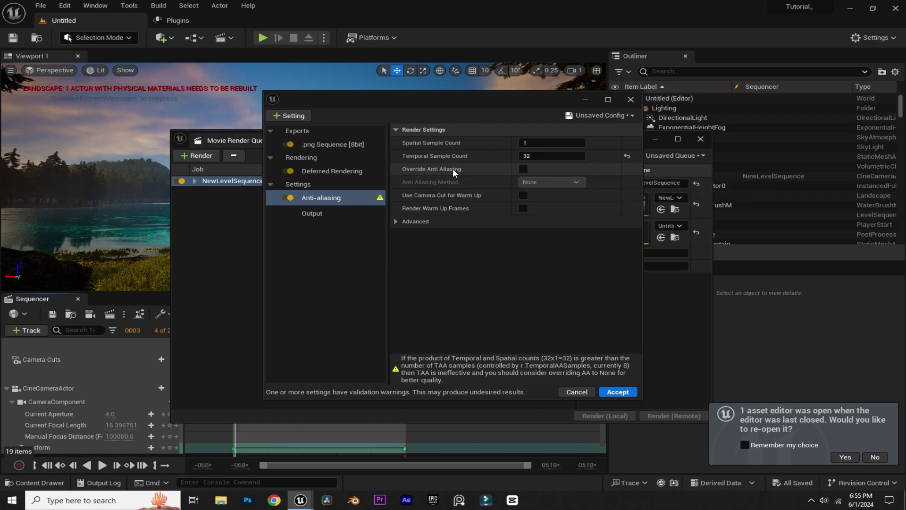
{"action": "left_click", "coordinate": [524, 169]}
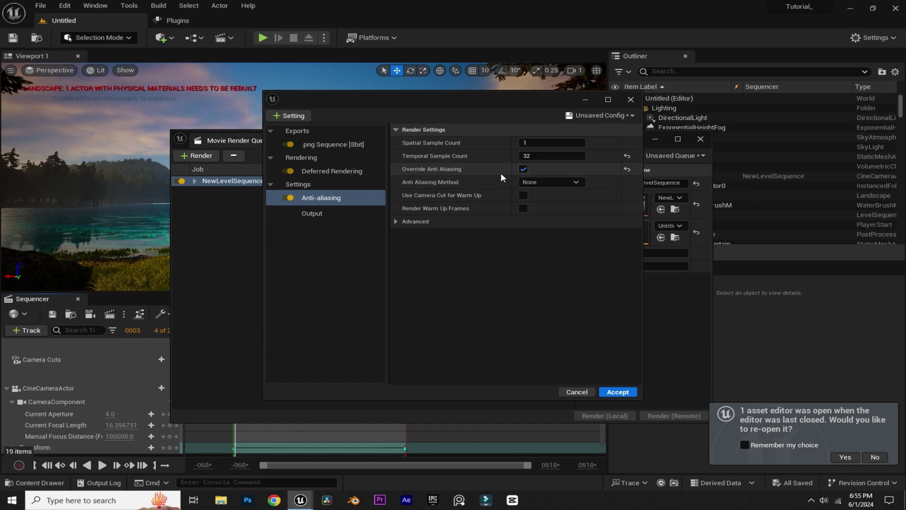
Set both the Render Warm Up Count and the Engine Warm Up Count to 120 in the advanced anti-aliasing settings
{"action": "left_click", "coordinate": [396, 221]}
{"action": "left_click", "coordinate": [550, 238]}
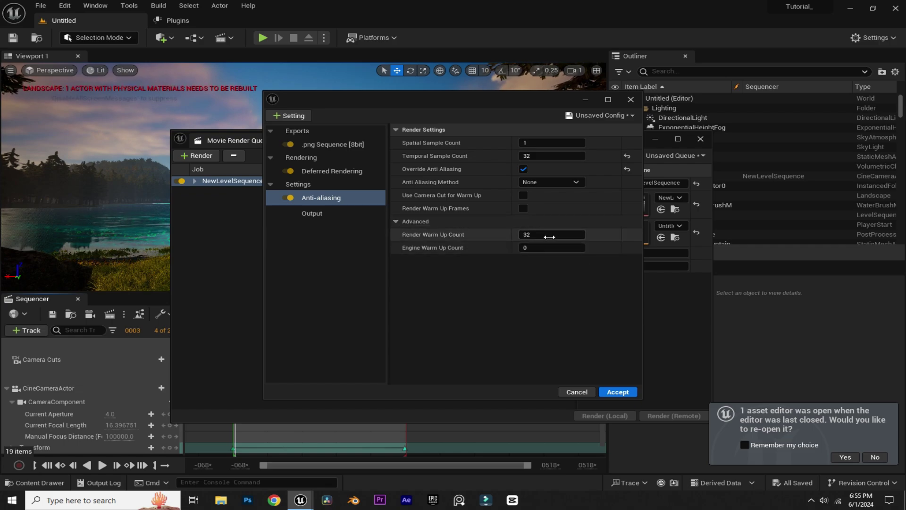
{"action": "type", "text": "120"}
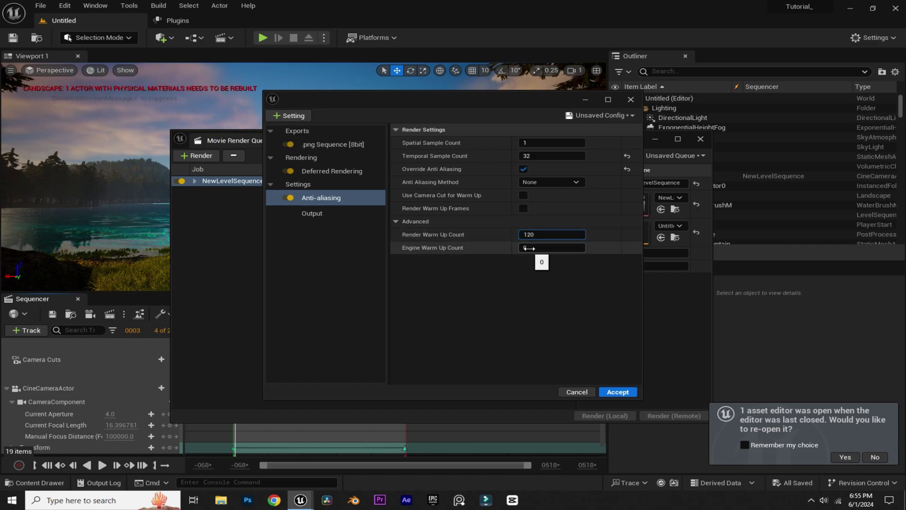
{"action": "left_click", "coordinate": [533, 250]}
{"action": "type", "text": "2"}
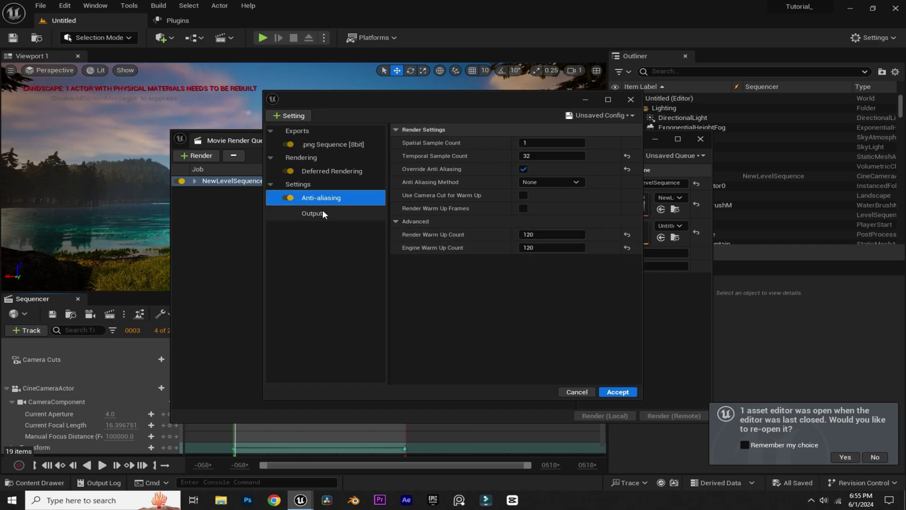
Set the render's output directory to the Desktop folder and accept the job configuration
{"action": "left_click", "coordinate": [327, 214]}
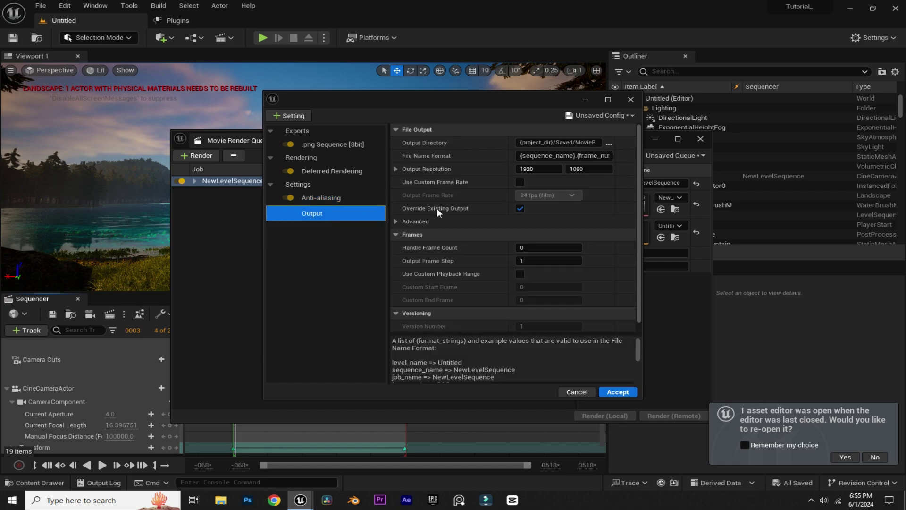
{"action": "left_click", "coordinate": [608, 144]}
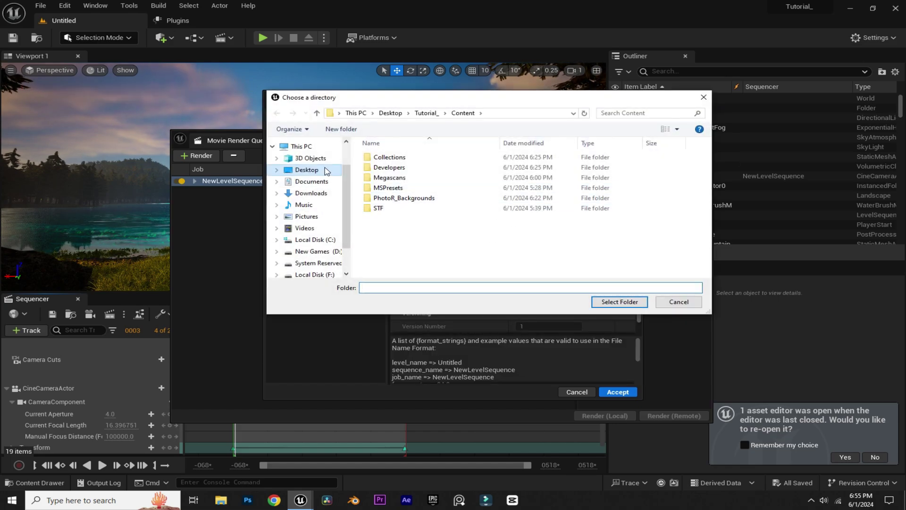
{"action": "left_click", "coordinate": [305, 170]}
{"action": "left_click", "coordinate": [620, 302]}
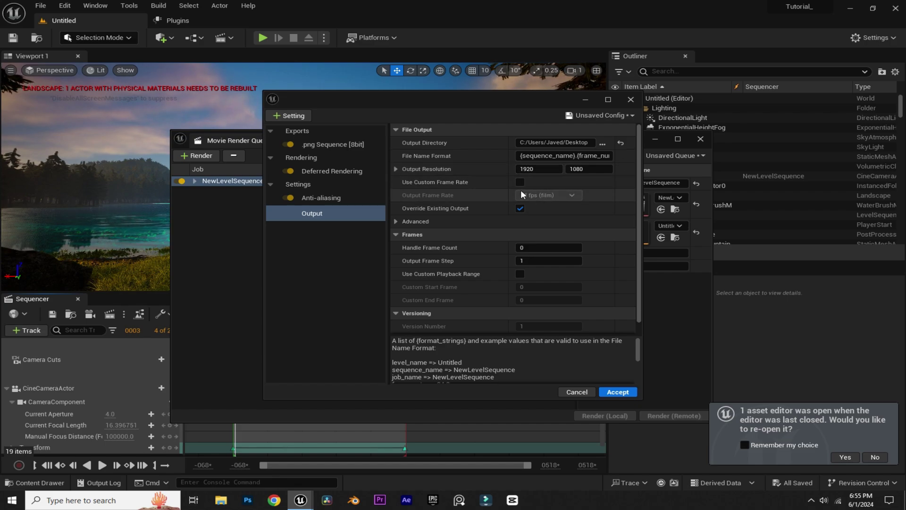
{"action": "left_click", "coordinate": [614, 393]}
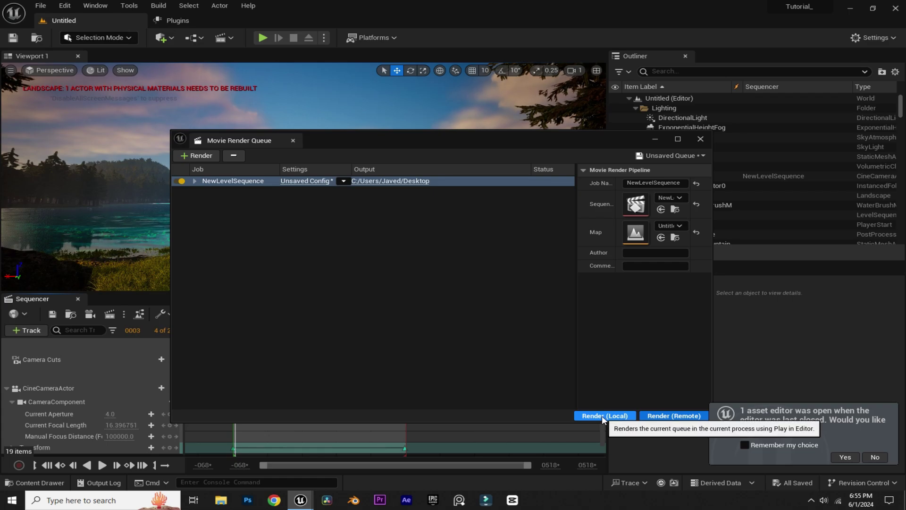